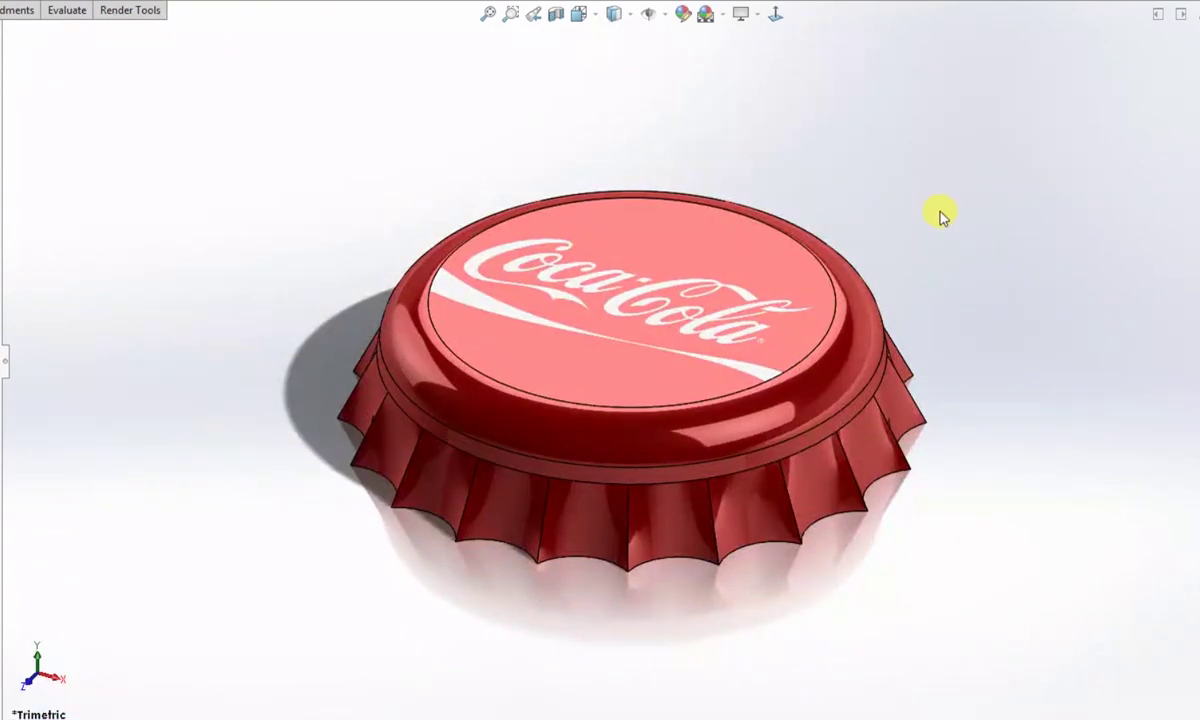
- Orbit the finished red bottle cap to show its top face
{"action": "middle_click_drag", "start_coordinate": [937, 214], "coordinate": [943, 297]}
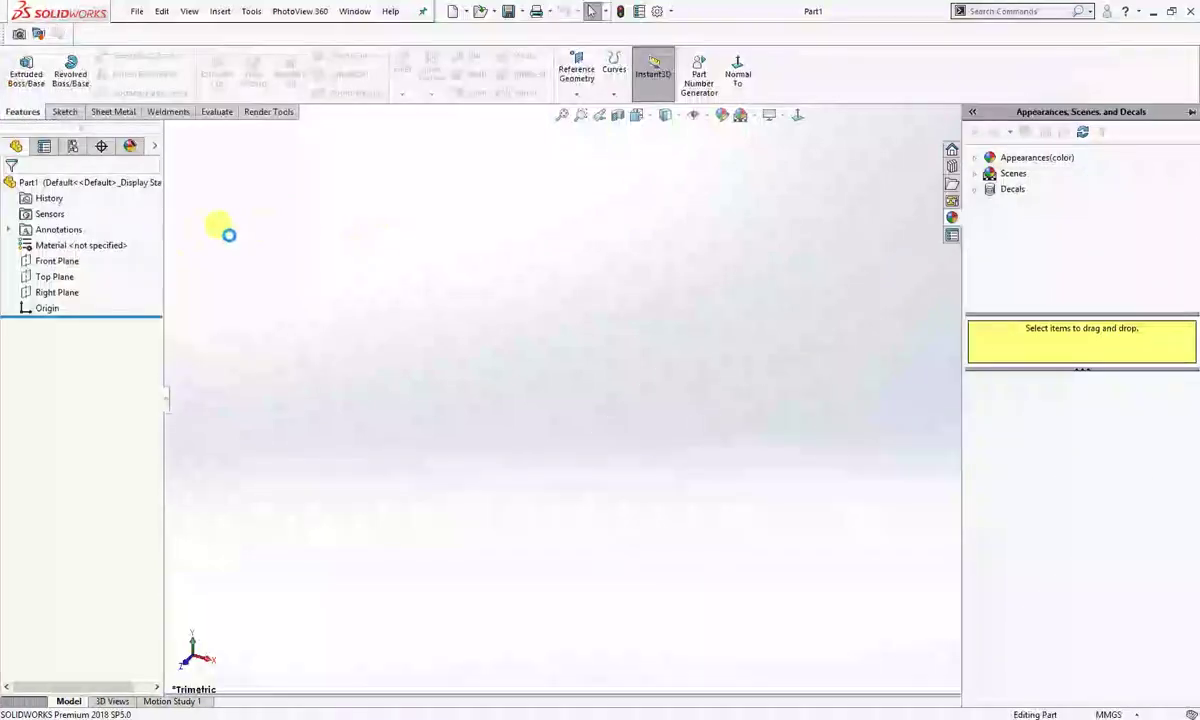
- Start a new sketch on the Top Plane
{"action": "left_click", "coordinate": [60, 277]}
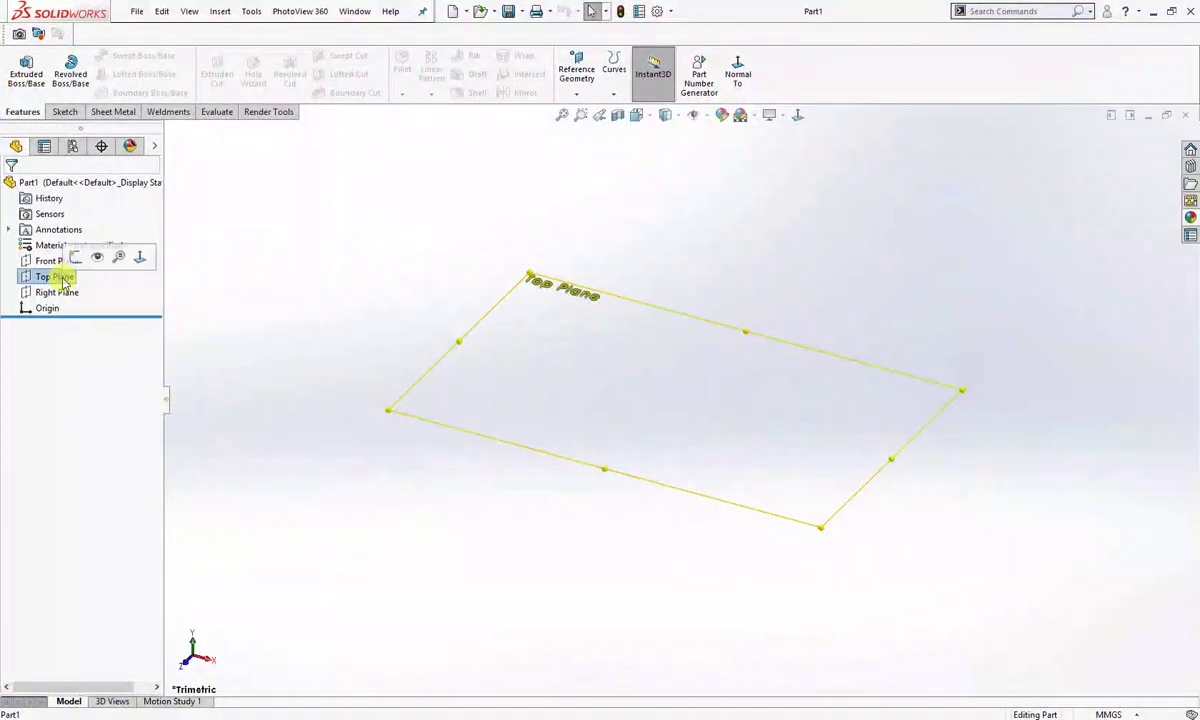
{"action": "left_click", "coordinate": [75, 258]}
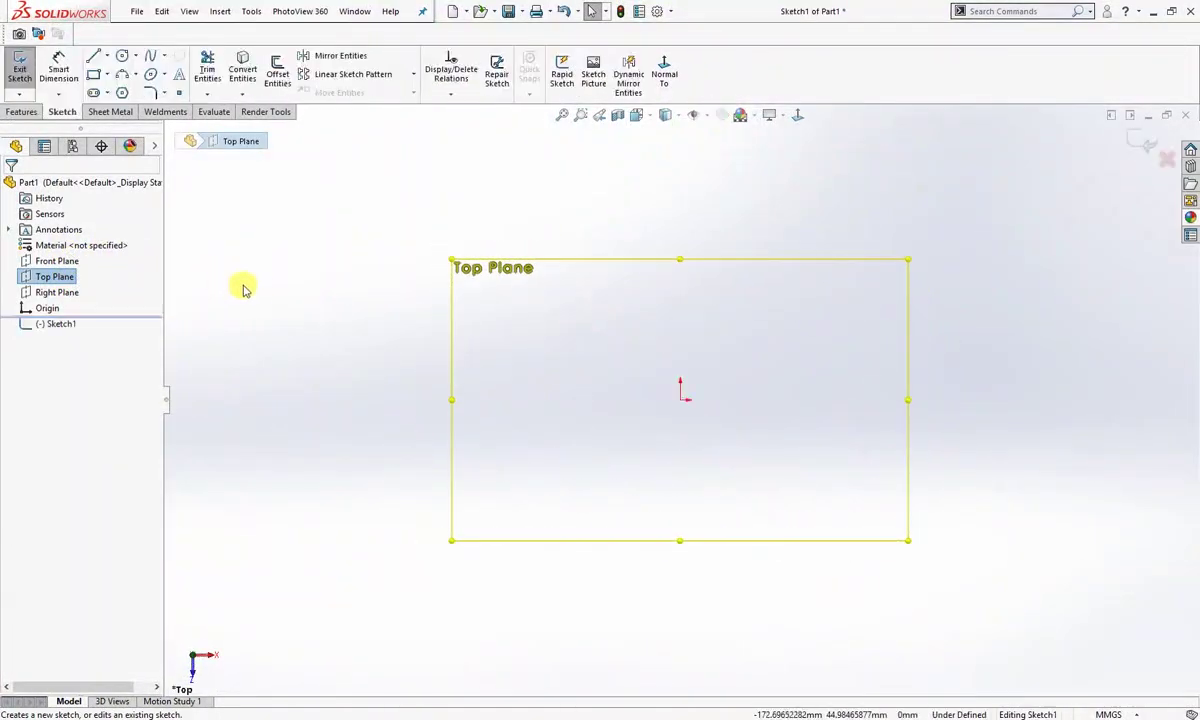
{"action": "right_click_drag", "start_coordinate": [276, 282], "coordinate": [278, 343]}
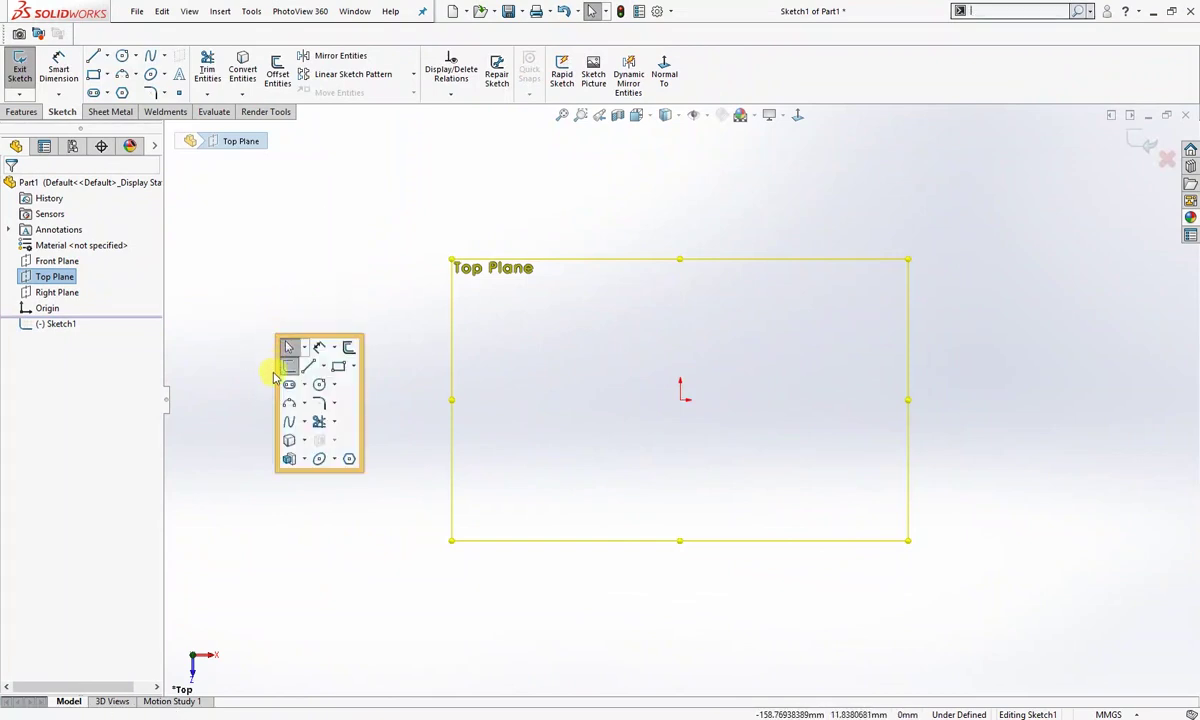
- Draw a 20-sided circumscribed polygon centred on the origin and fit it to view
{"action": "left_click", "coordinate": [350, 460]}
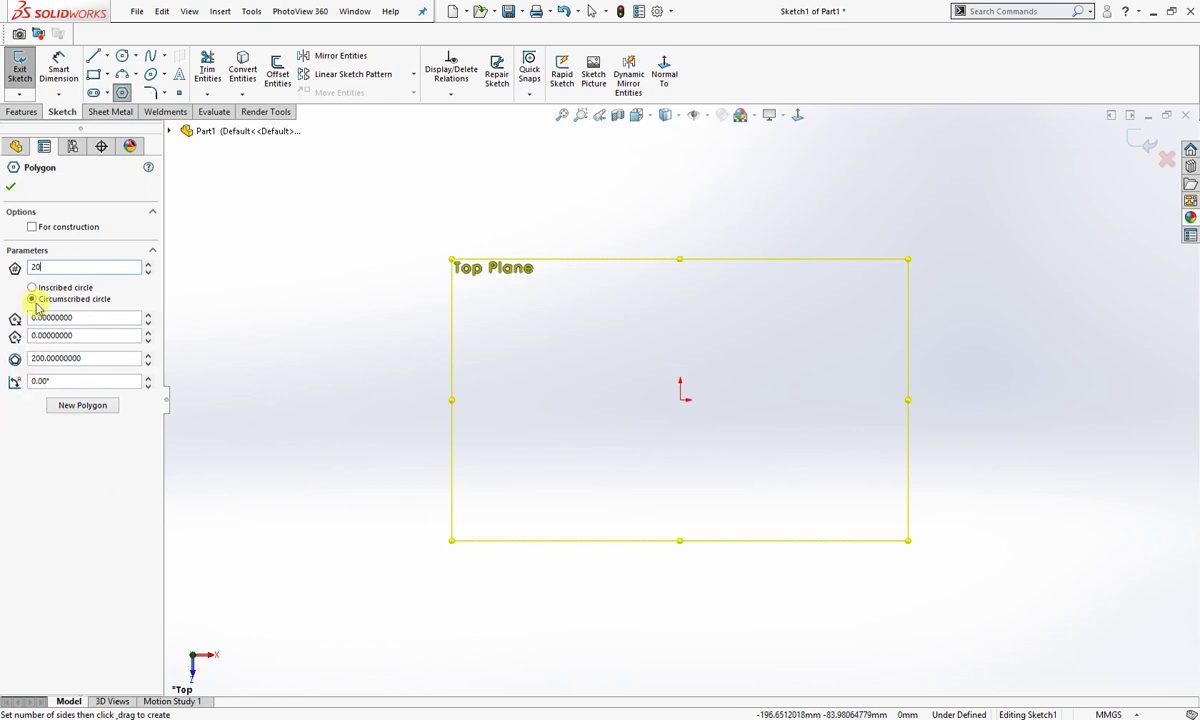
{"action": "type", "text": "20"}
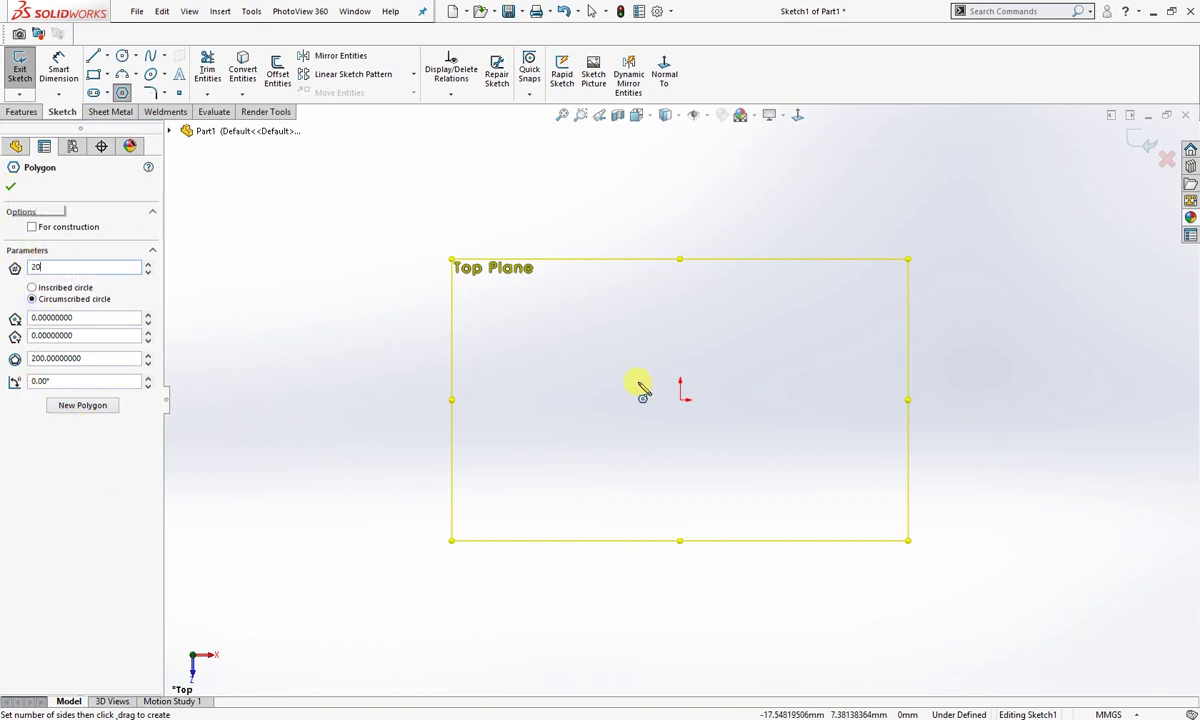
{"action": "left_click", "coordinate": [681, 399]}
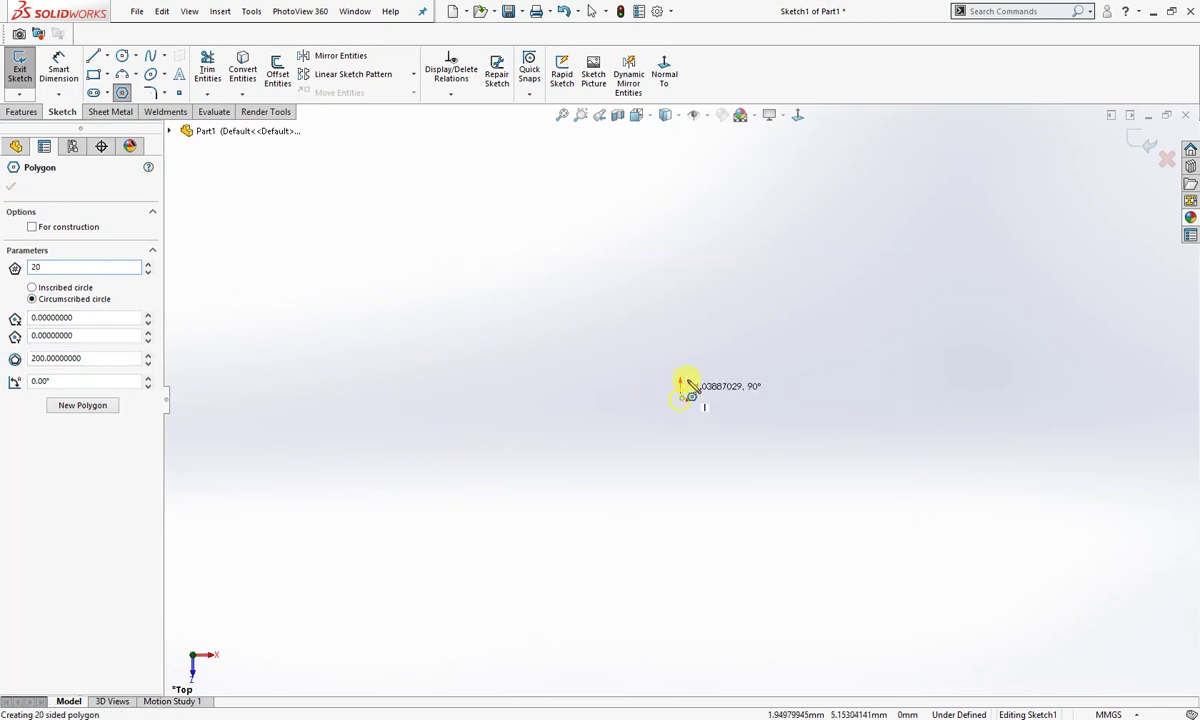
{"action": "left_click", "coordinate": [719, 310]}
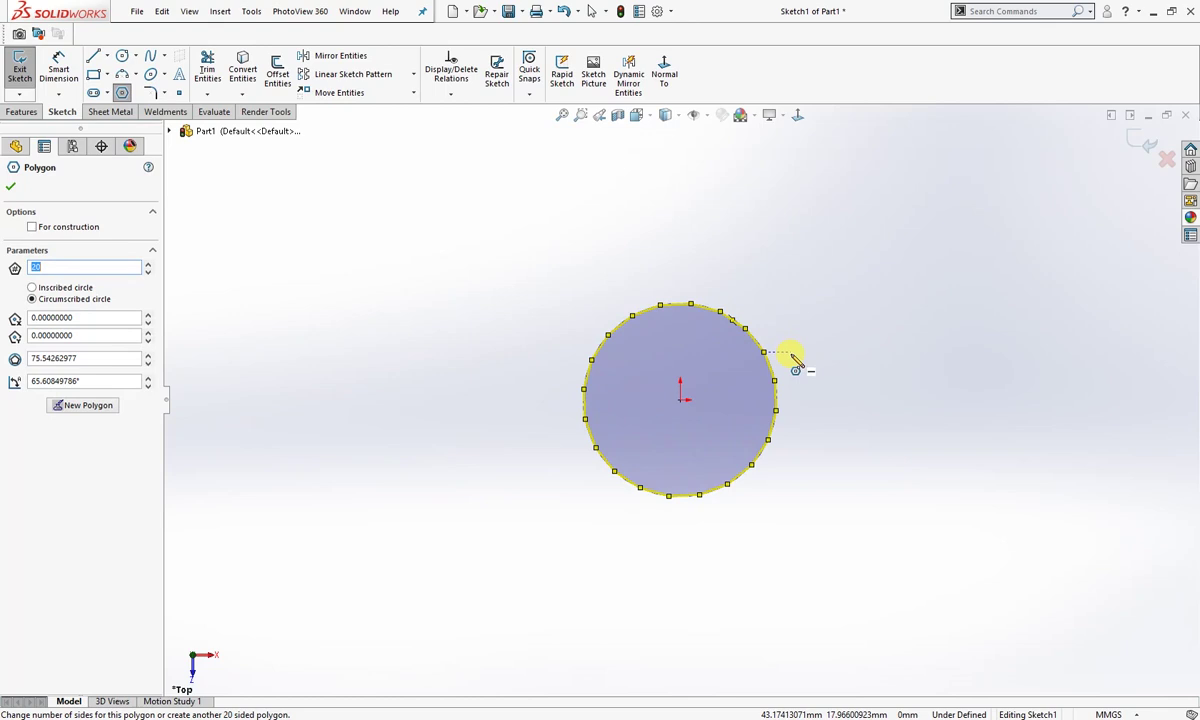
{"action": "key", "text": "f"}
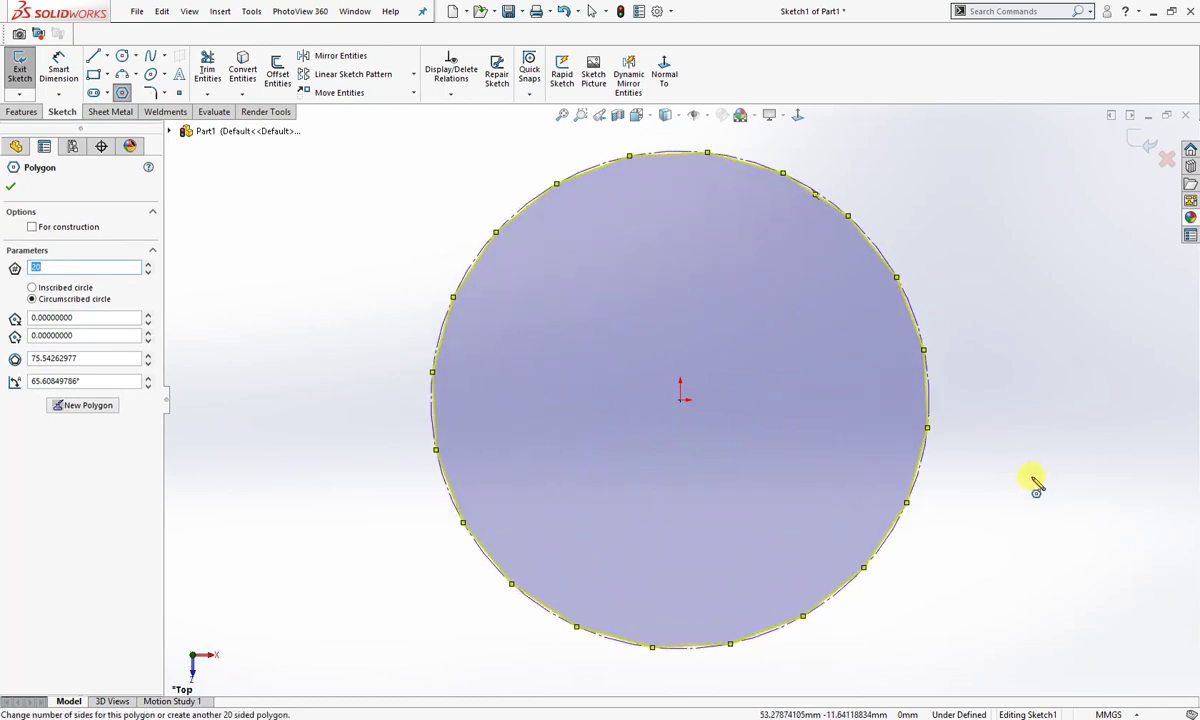
{"action": "right_click_drag", "start_coordinate": [1035, 485], "coordinate": [1031, 402]}
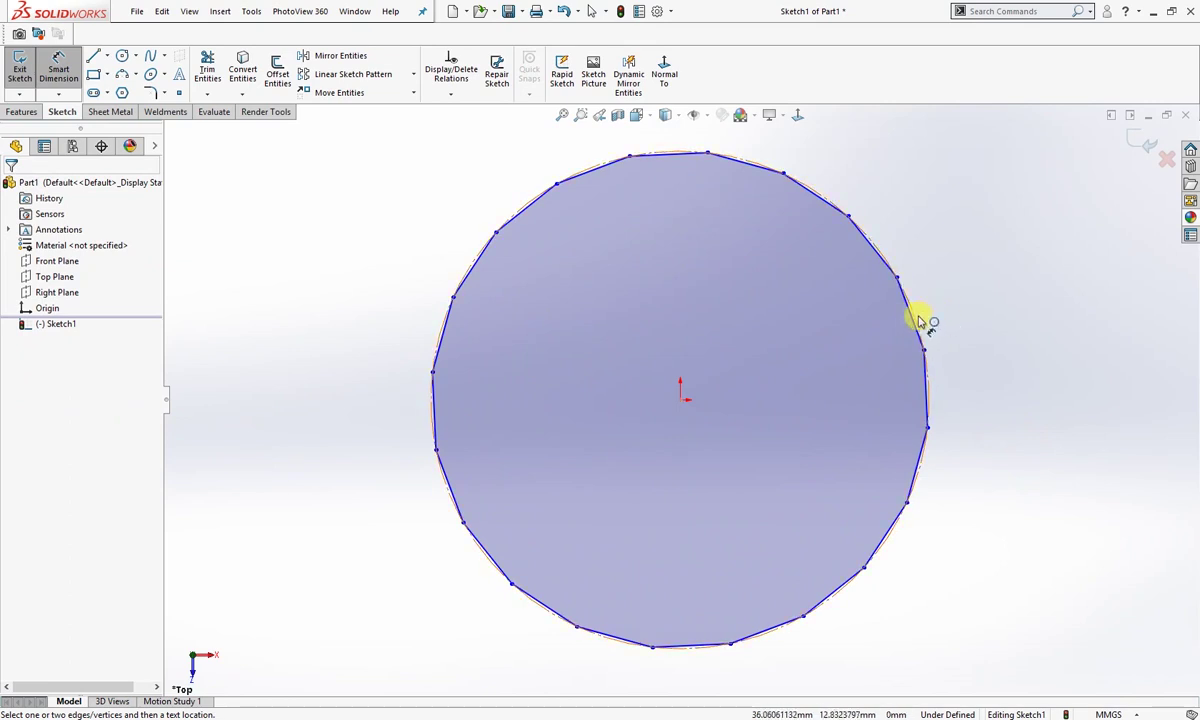
- Dimension the polygon's circle to a 30 mm diameter
{"action": "left_click", "coordinate": [920, 320]}
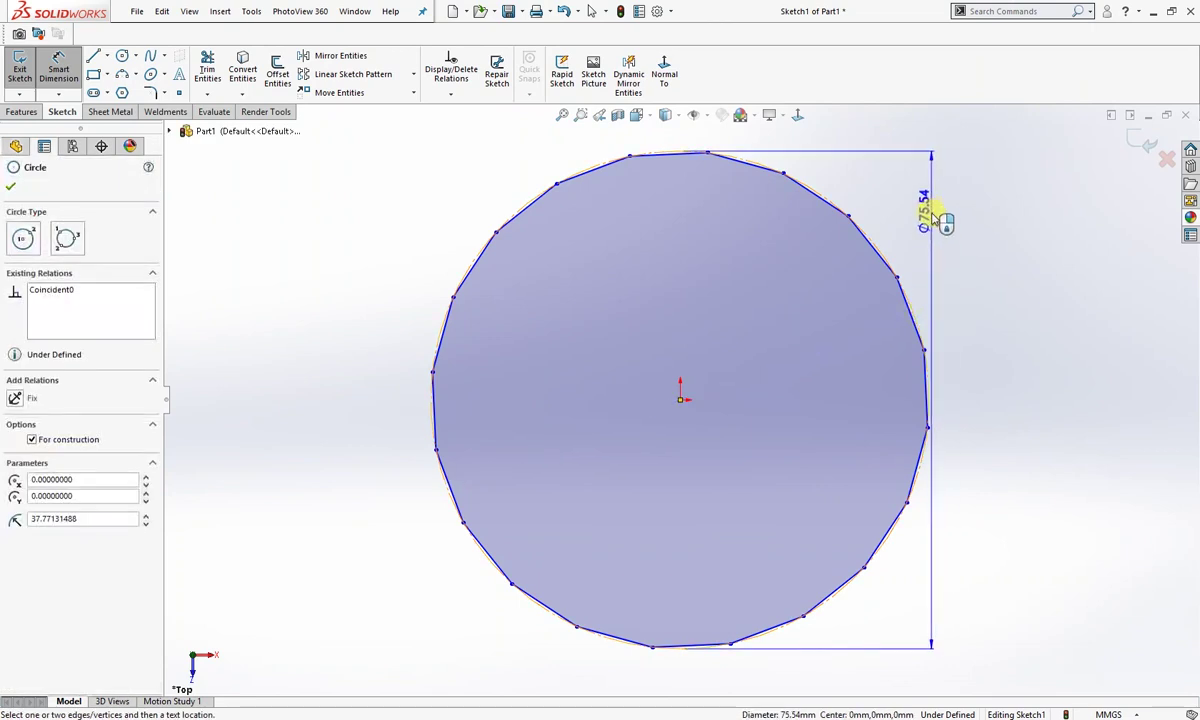
{"action": "left_click", "coordinate": [946, 183]}
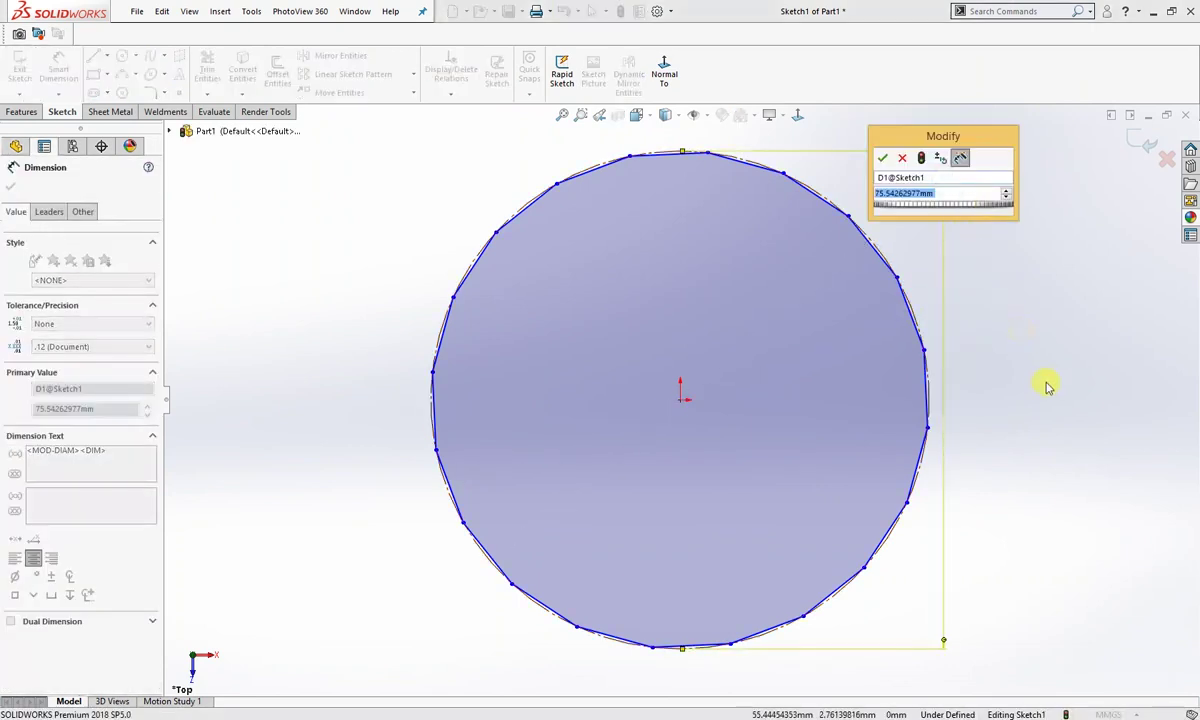
{"action": "type", "text": "30"}
{"action": "key", "text": "Return"}
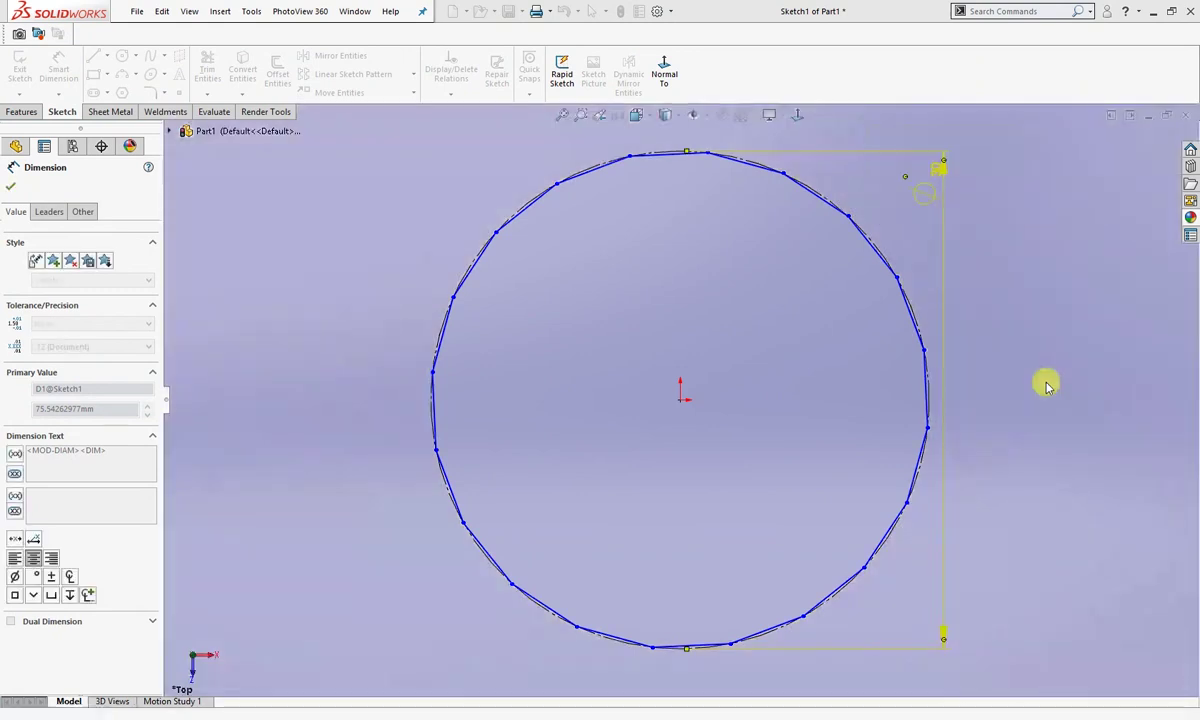
{"action": "key", "text": "Escape"}
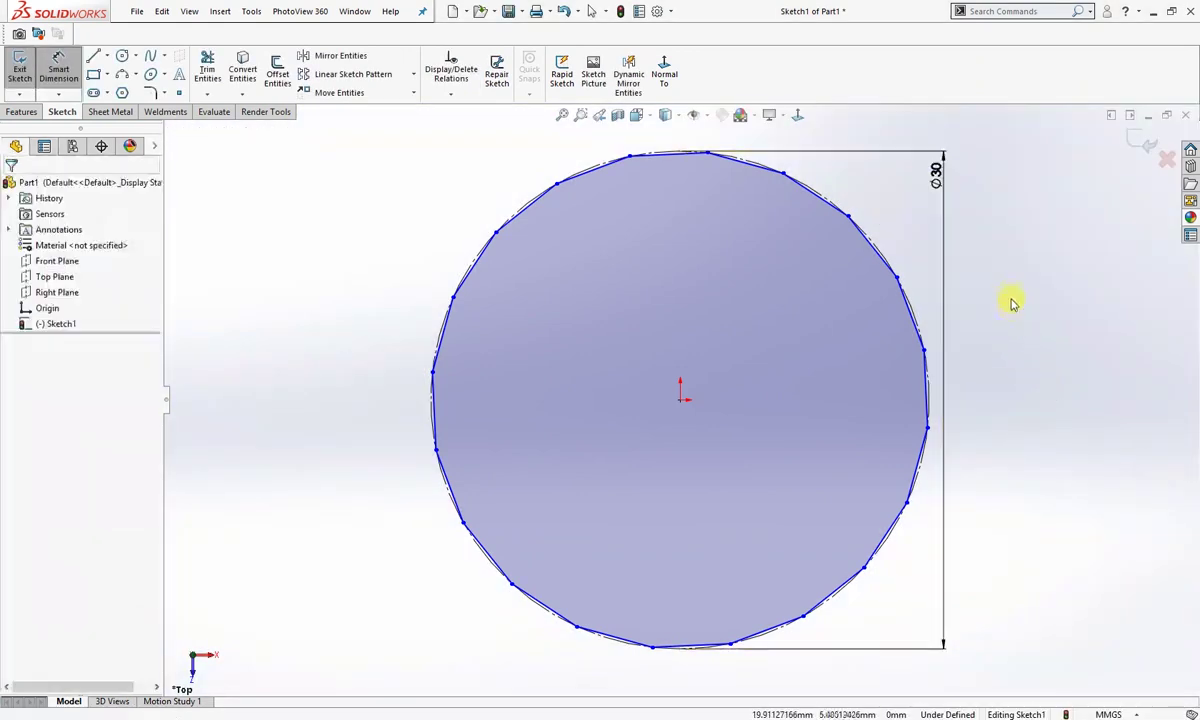
{"action": "key", "text": "z"}
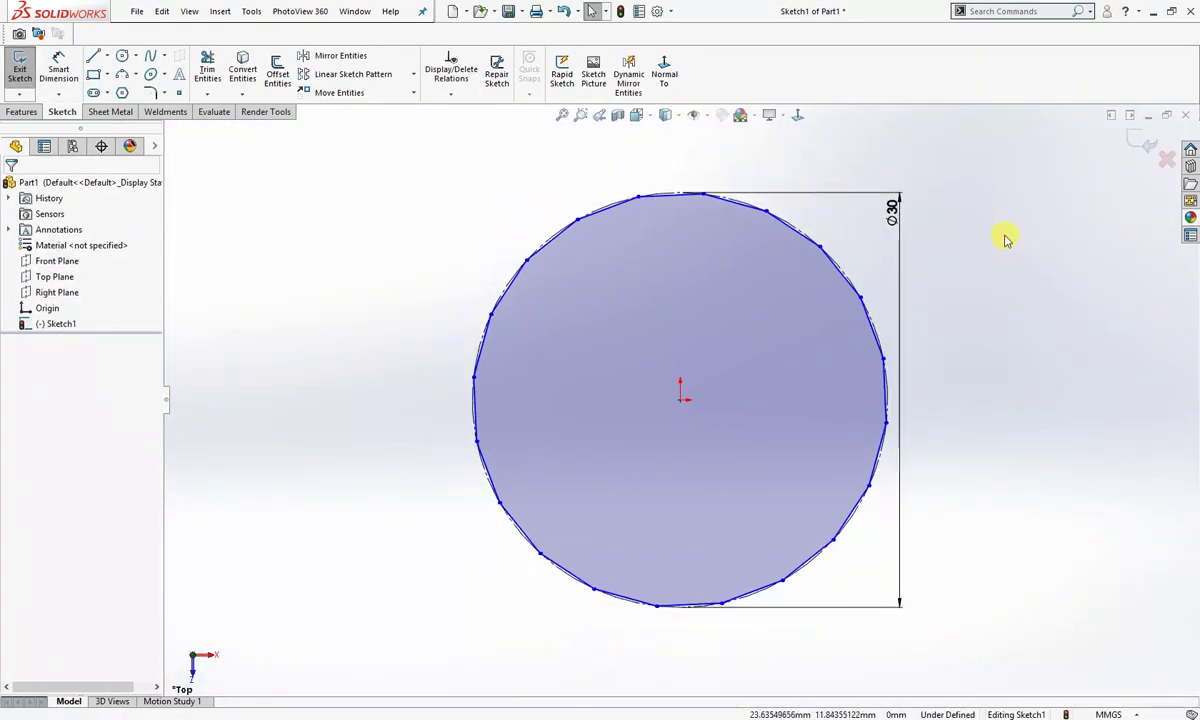
- Convert all the polygon's sketch entities to normal geometry
{"action": "left_click_drag", "start_coordinate": [1006, 159], "coordinate": [386, 667]}
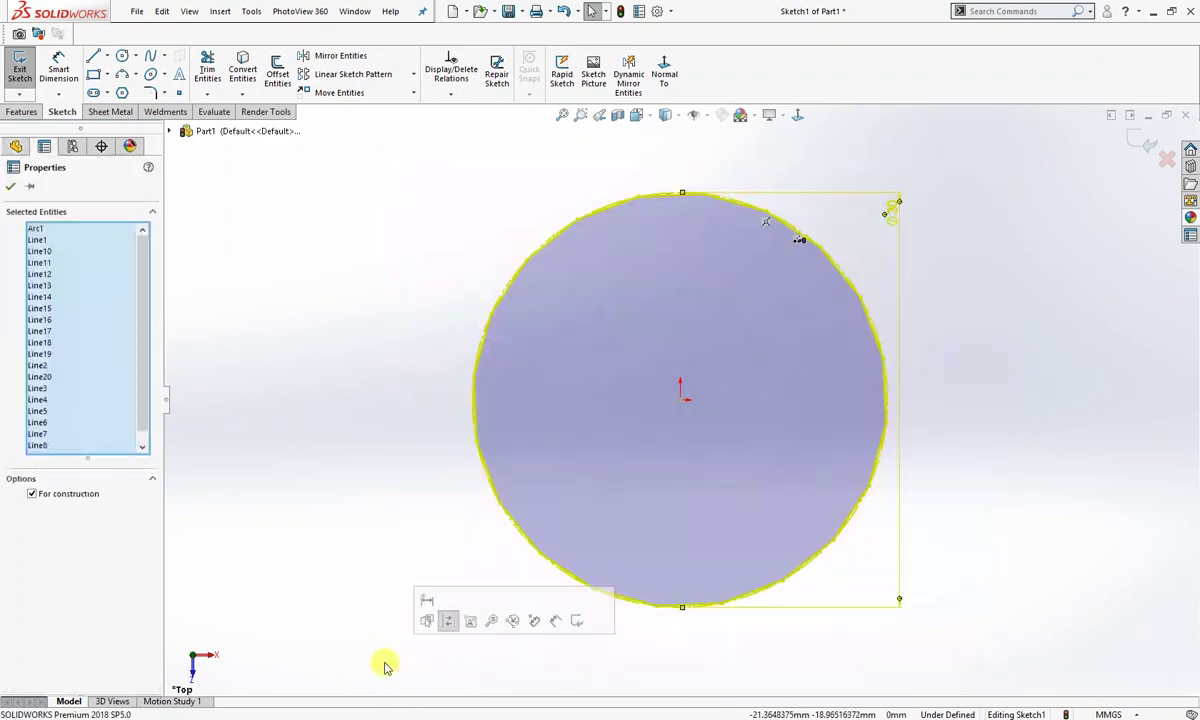
{"action": "left_click", "coordinate": [449, 622]}
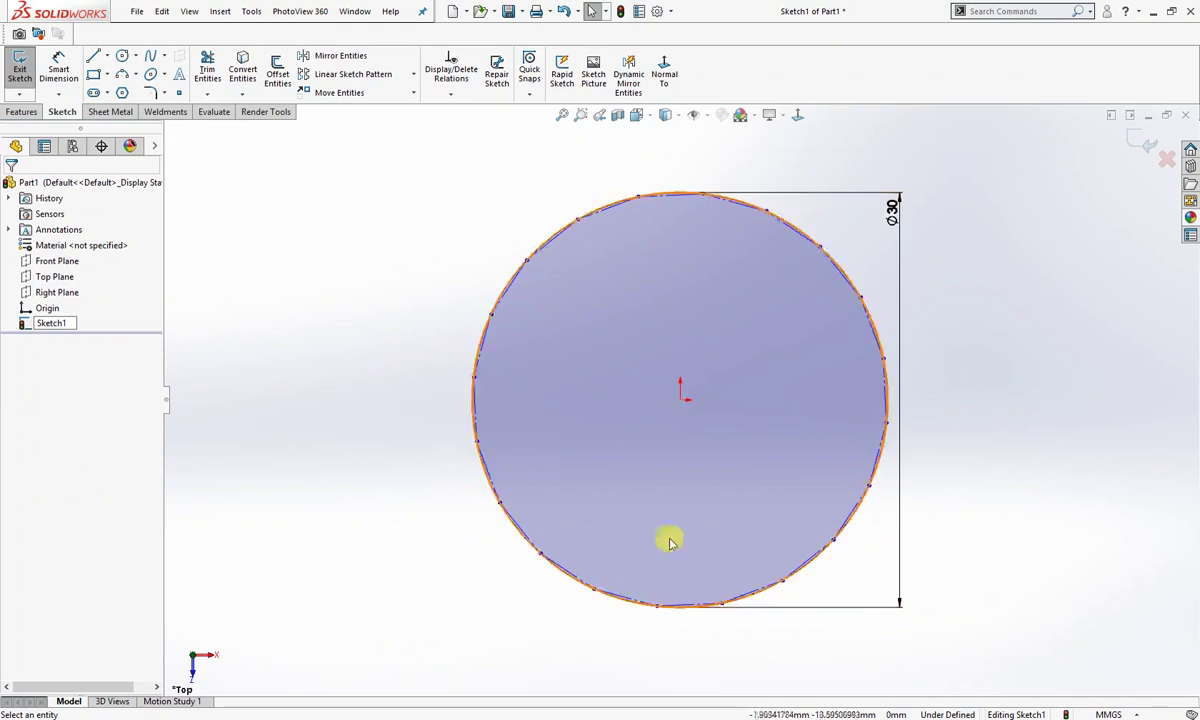
{"action": "scroll", "coordinate": [822, 262], "scroll_direction": "down", "scroll_amount": 1}
{"action": "scroll", "coordinate": [822, 262], "scroll_direction": "down", "scroll_amount": 1}
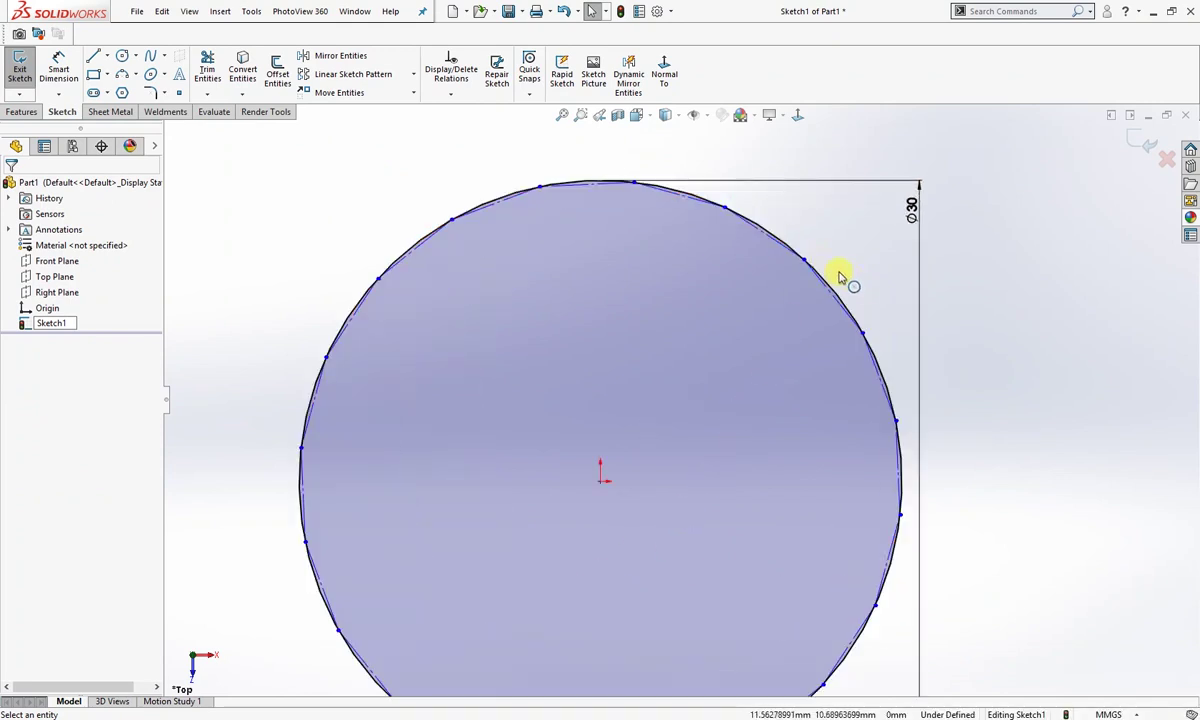
{"action": "scroll", "coordinate": [895, 325], "scroll_direction": "up", "scroll_amount": 1}
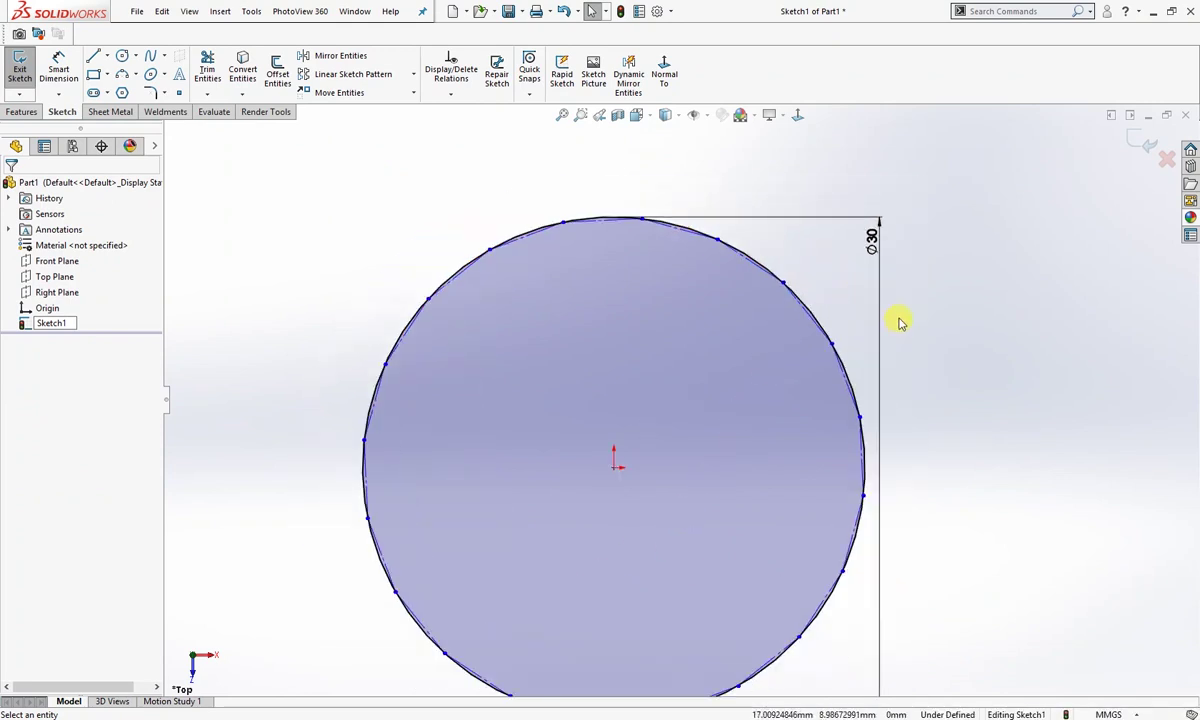
- Make the circumscribed circle construction geometry and the polygon's top edge horizontal
{"action": "left_click", "coordinate": [760, 270]}
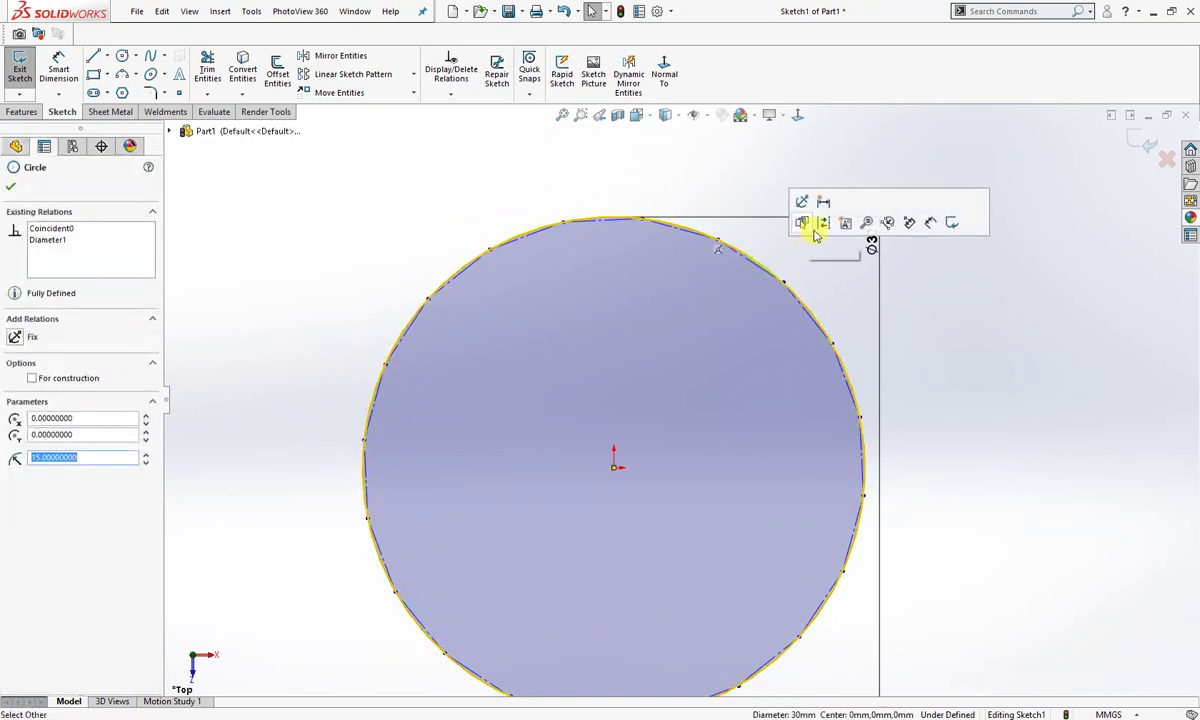
{"action": "left_click", "coordinate": [822, 224]}
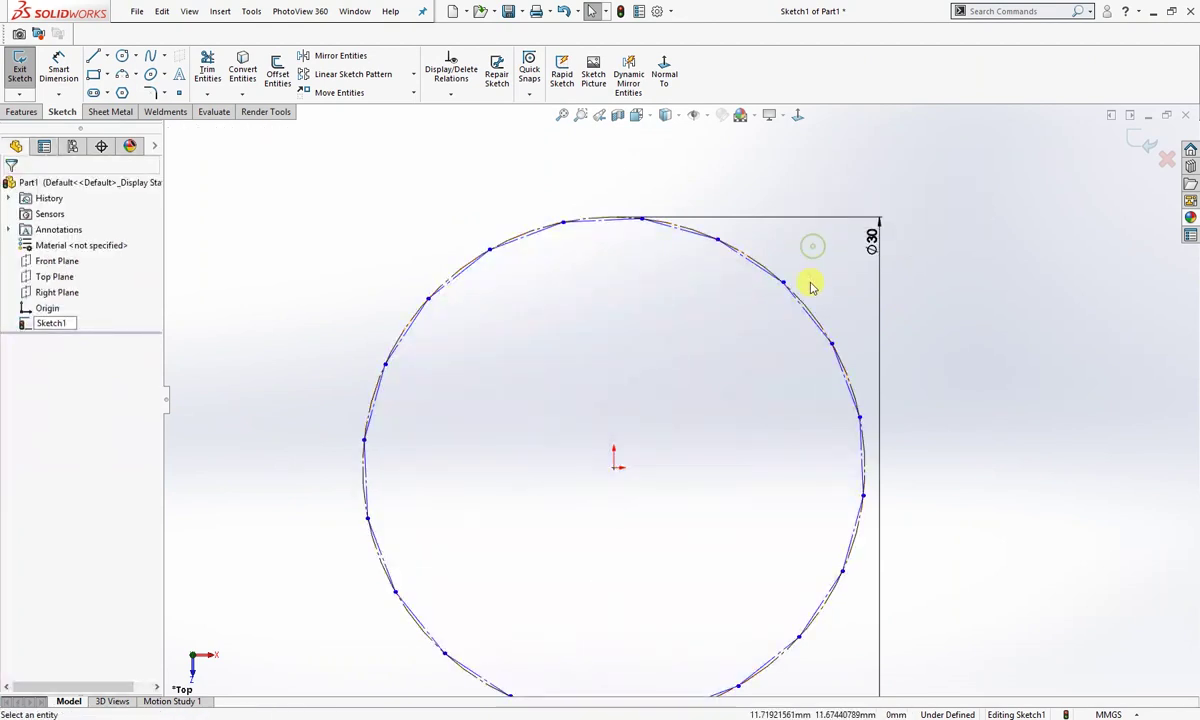
{"action": "left_click", "coordinate": [598, 219]}
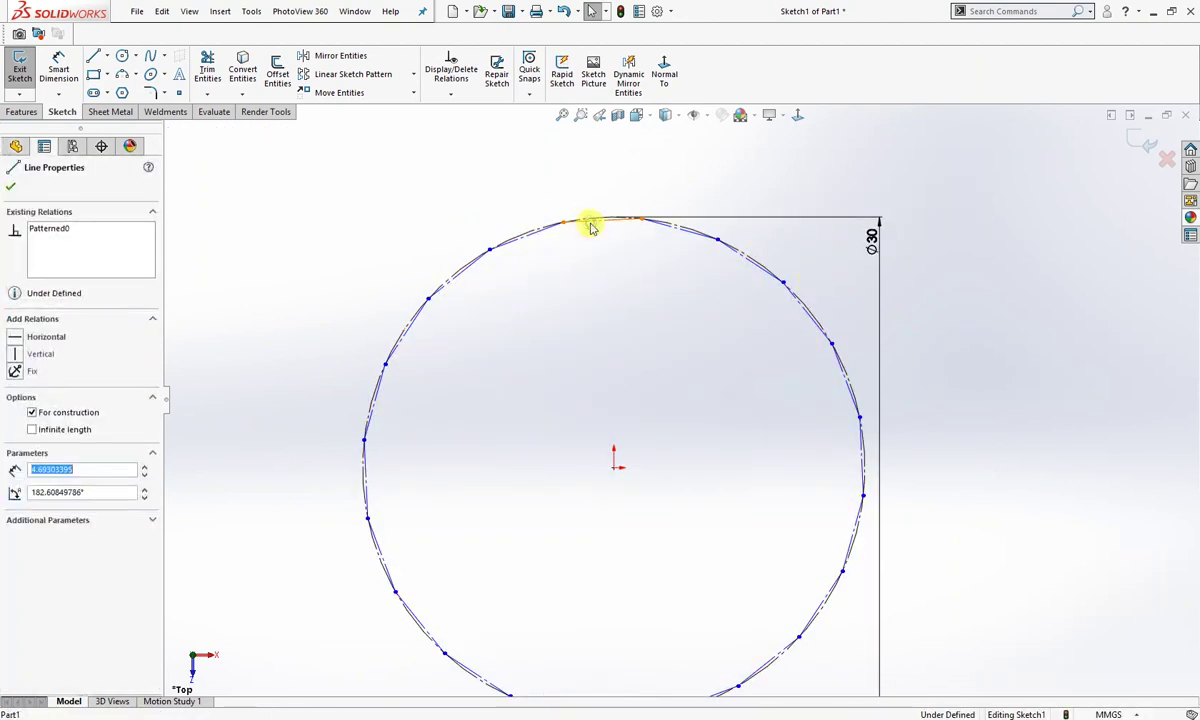
{"action": "left_click", "coordinate": [631, 159]}
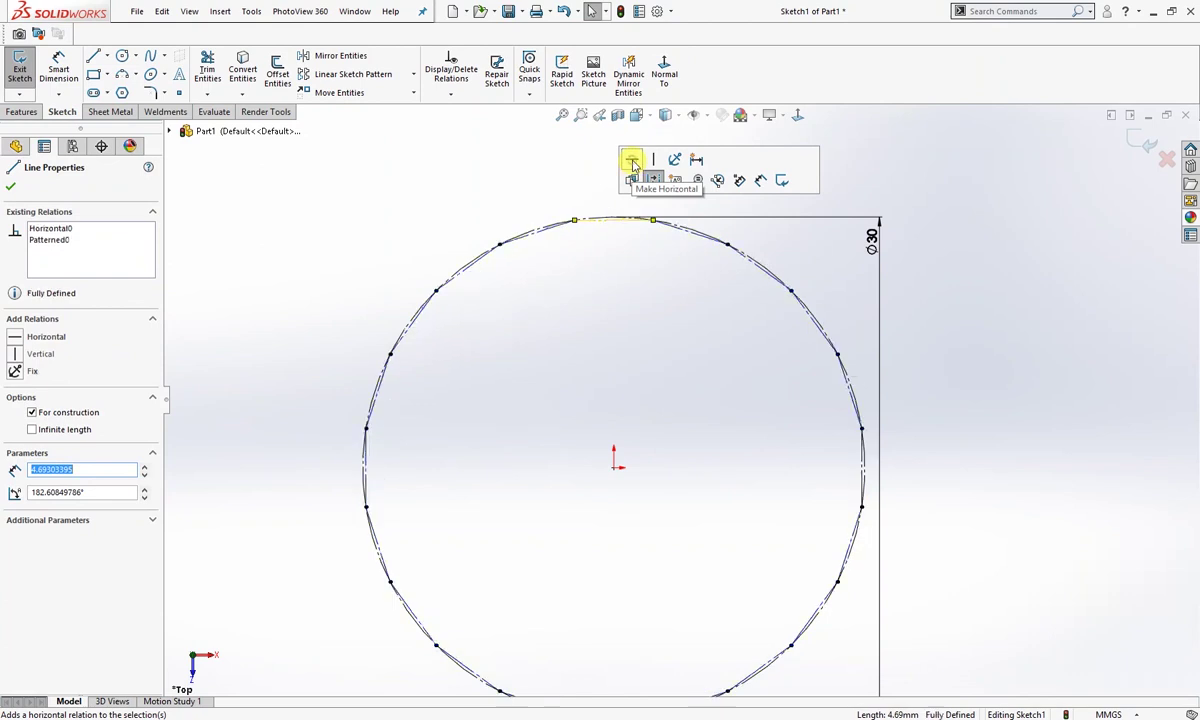
{"action": "left_click", "coordinate": [625, 263]}
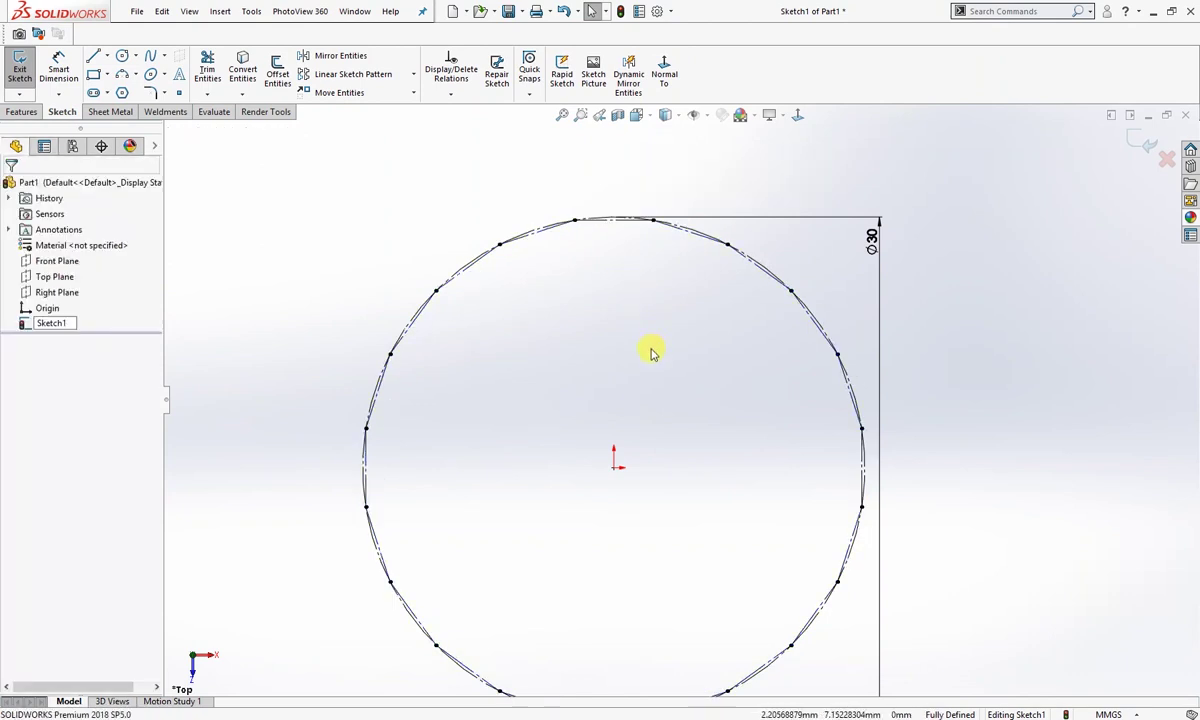
{"action": "scroll", "coordinate": [648, 345], "scroll_direction": "up", "scroll_amount": 2}
{"action": "right_click_drag", "start_coordinate": [640, 297], "coordinate": [643, 345]}
{"action": "key", "text": "s"}
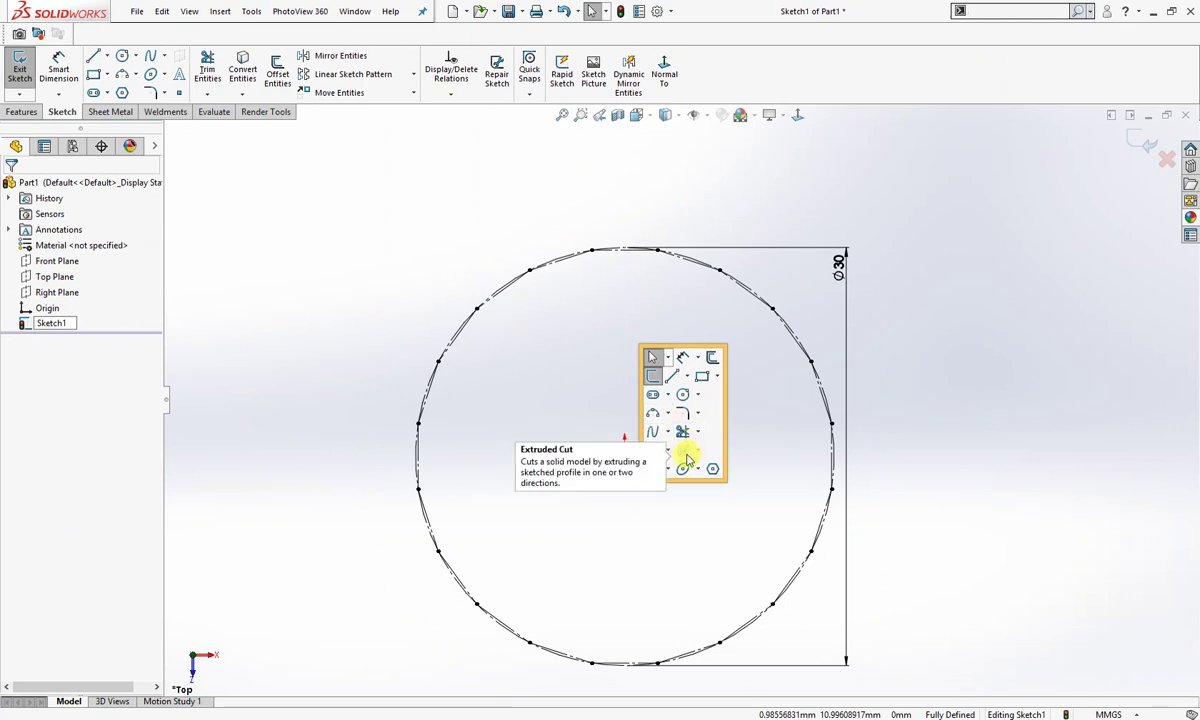
- Draw a three-point arc between the two top polygon vertices, bowed inward
{"action": "left_click", "coordinate": [652, 412]}
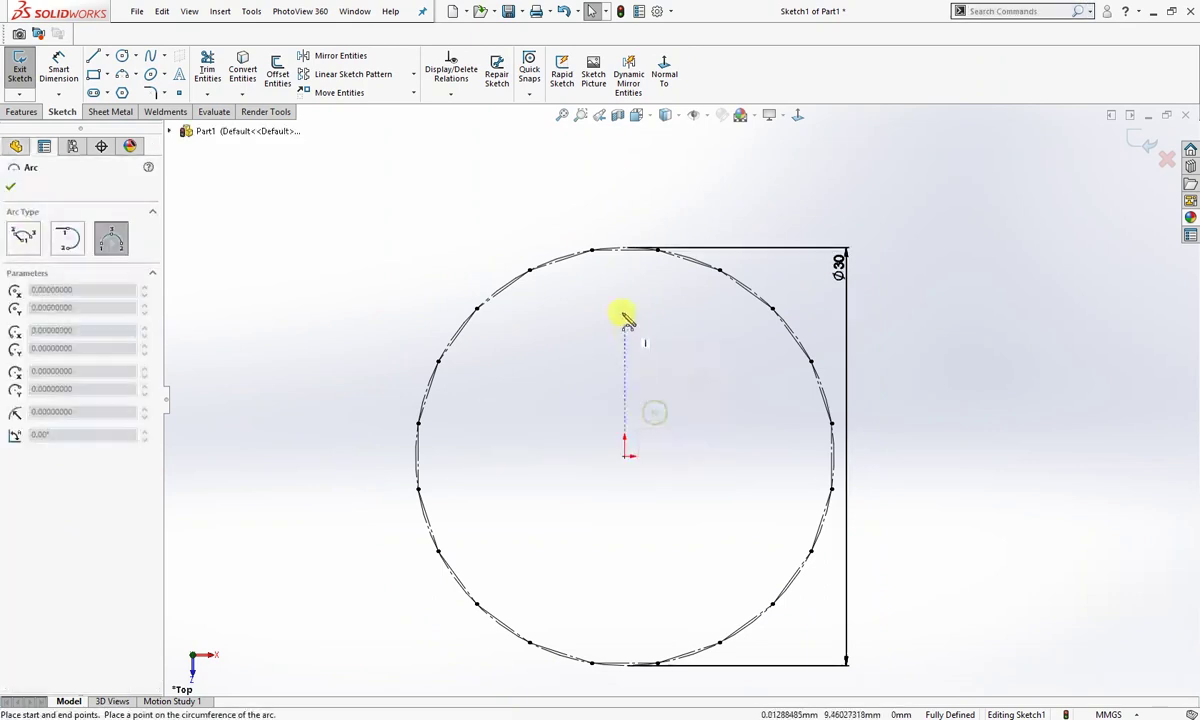
{"action": "left_click", "coordinate": [592, 250]}
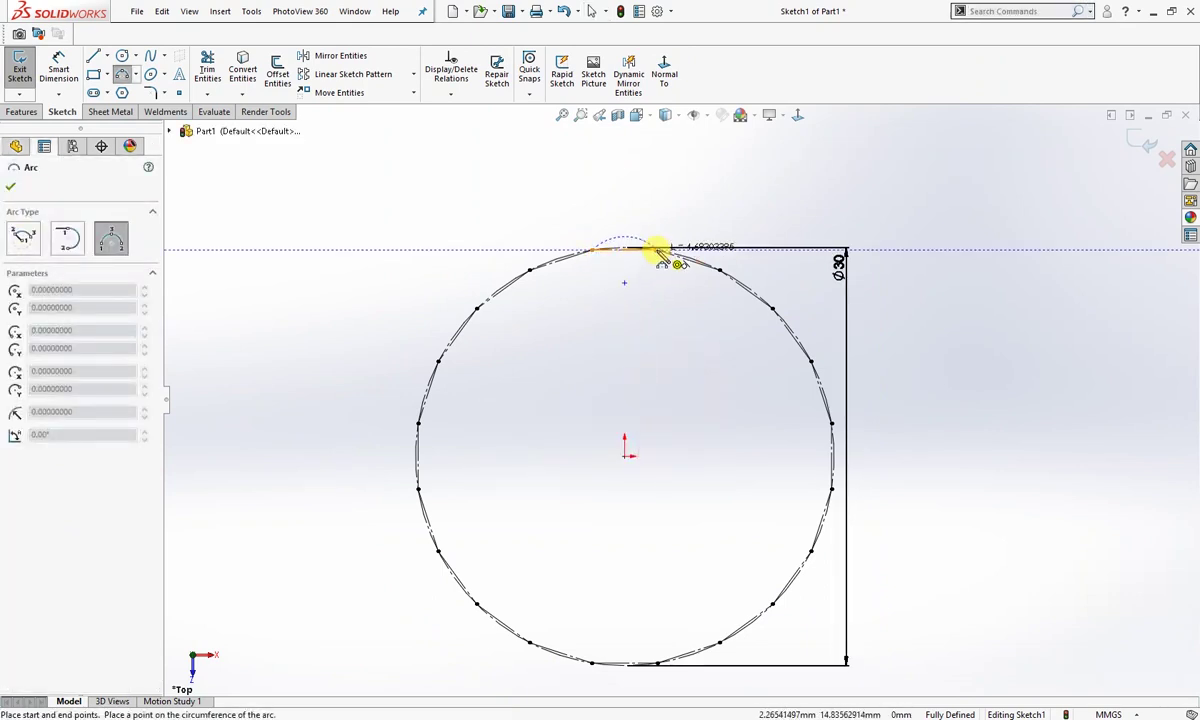
{"action": "left_click", "coordinate": [657, 248]}
{"action": "left_click", "coordinate": [642, 273]}
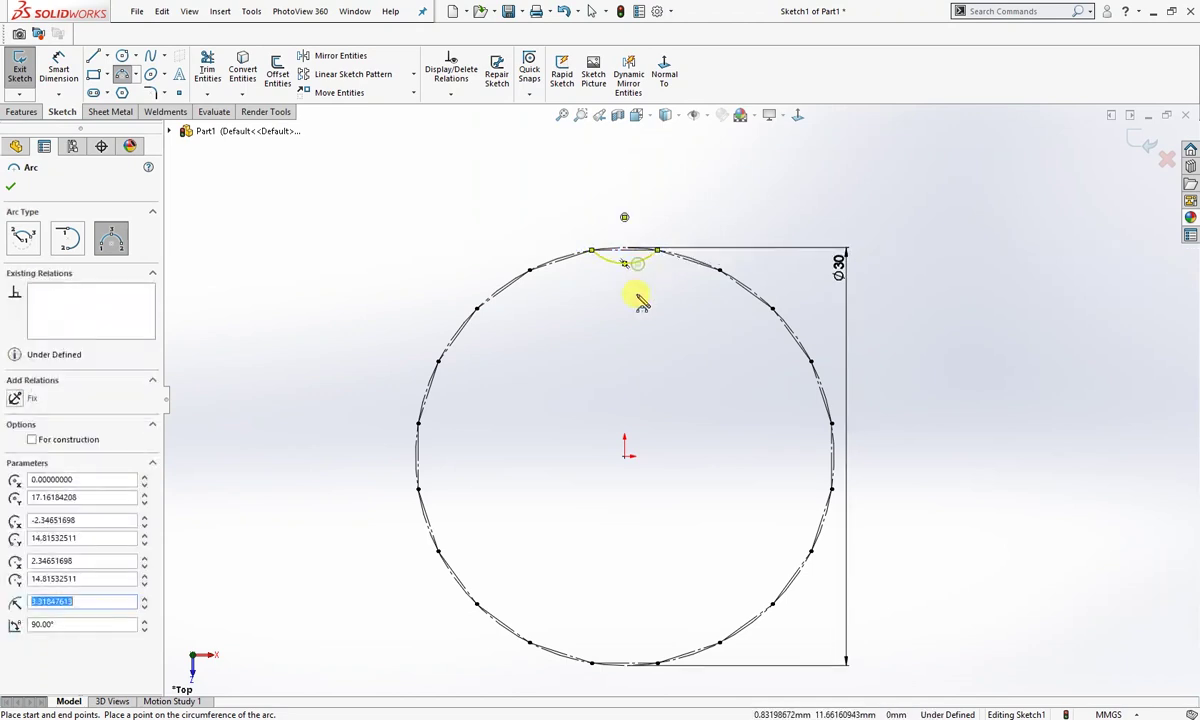
- Dimension the small top arc to a 3 mm radius
{"action": "right_click_drag", "start_coordinate": [648, 358], "coordinate": [651, 307]}
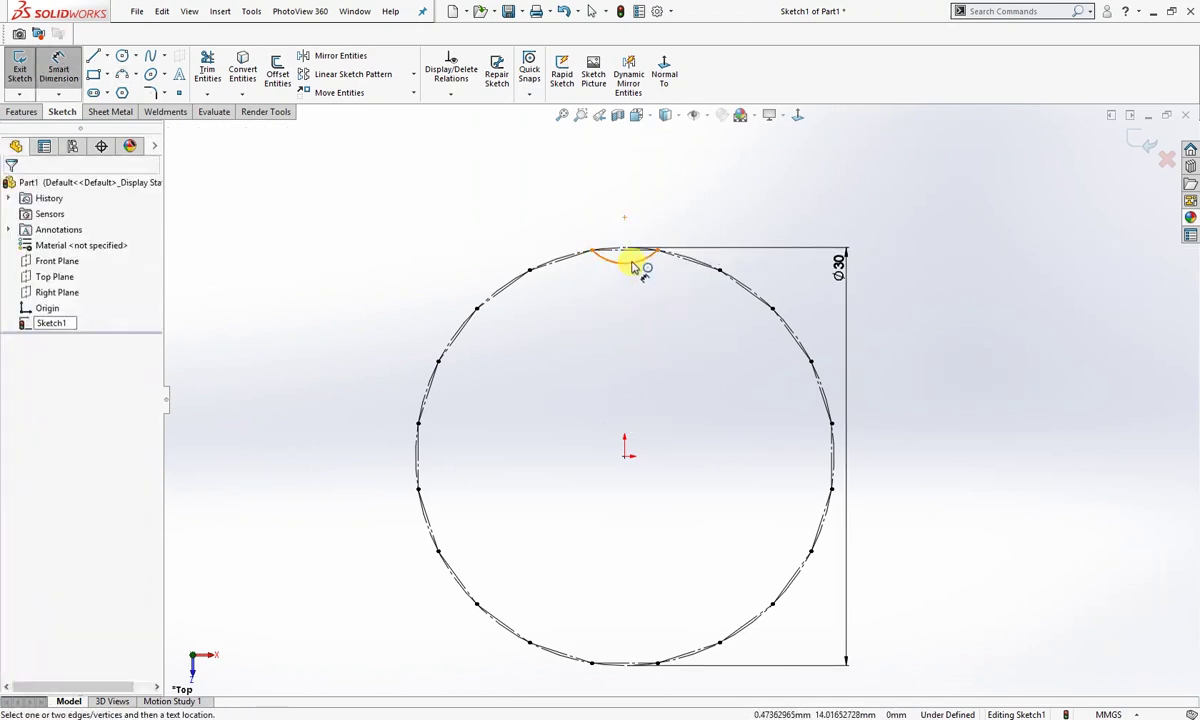
{"action": "left_click", "coordinate": [637, 262]}
{"action": "left_click", "coordinate": [655, 305]}
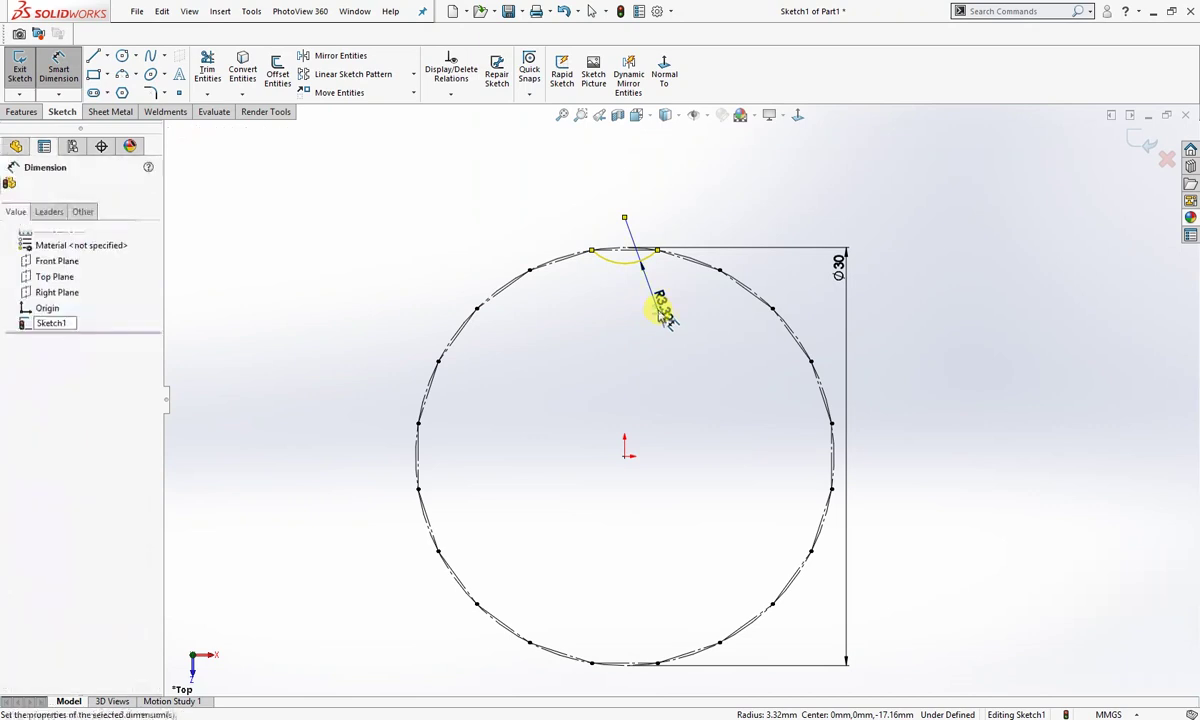
{"action": "type", "text": "3"}
{"action": "key", "text": "Return"}
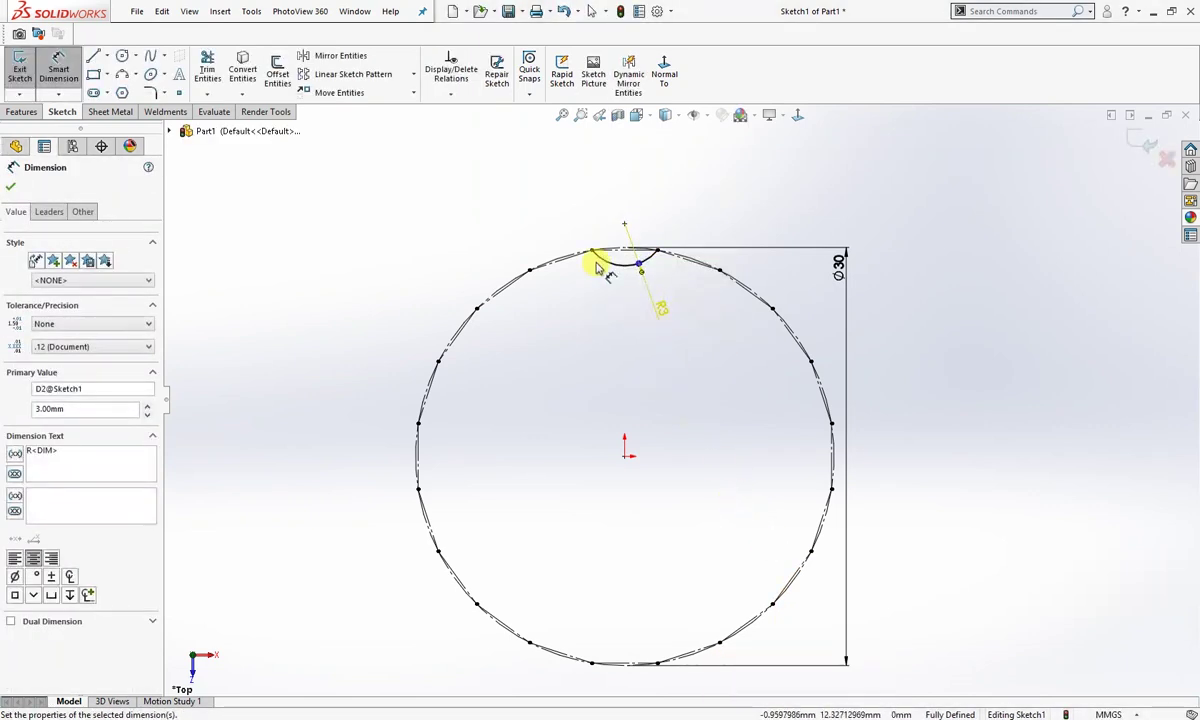
- Circular-pattern the R3 arc into 20 instances around the origin and close Sketch1
{"action": "left_click", "coordinate": [413, 74]}
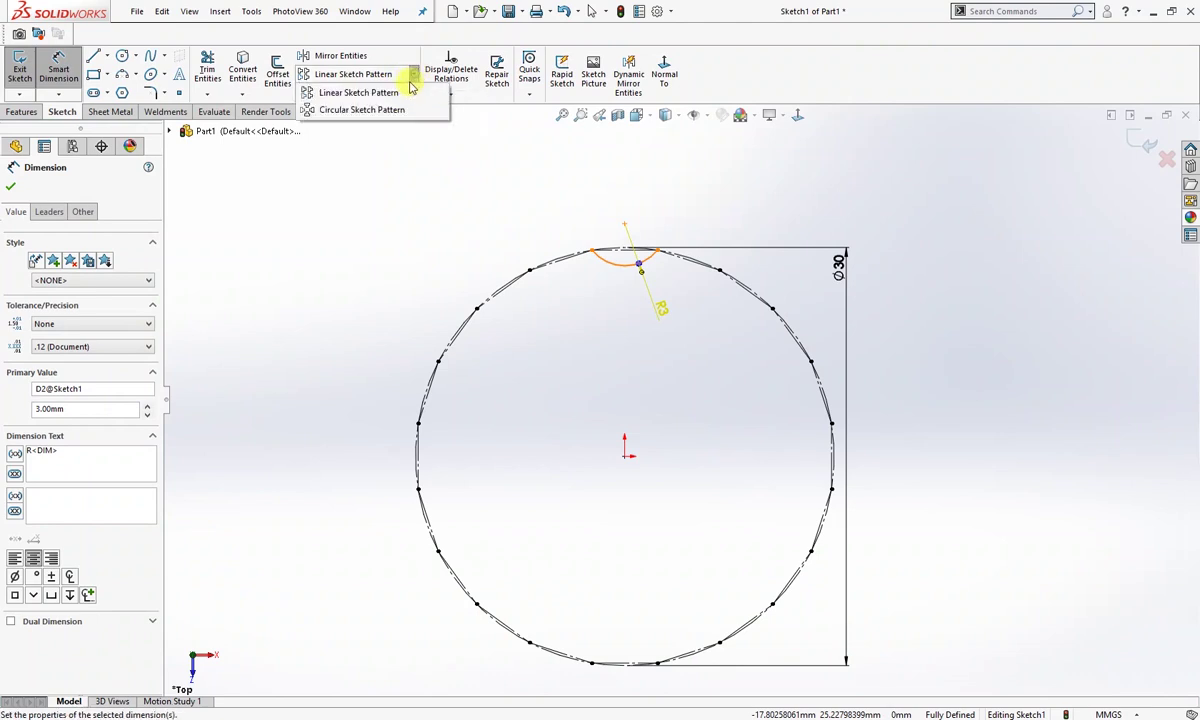
{"action": "left_click", "coordinate": [408, 110]}
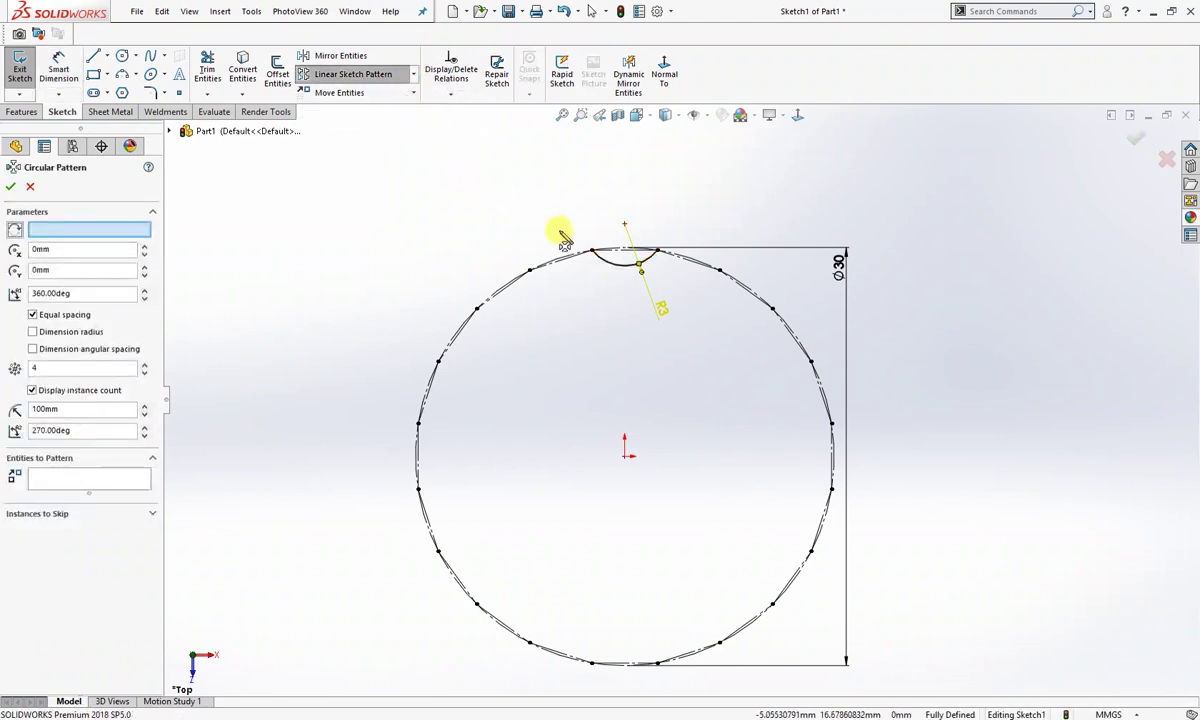
{"action": "left_click", "coordinate": [622, 272]}
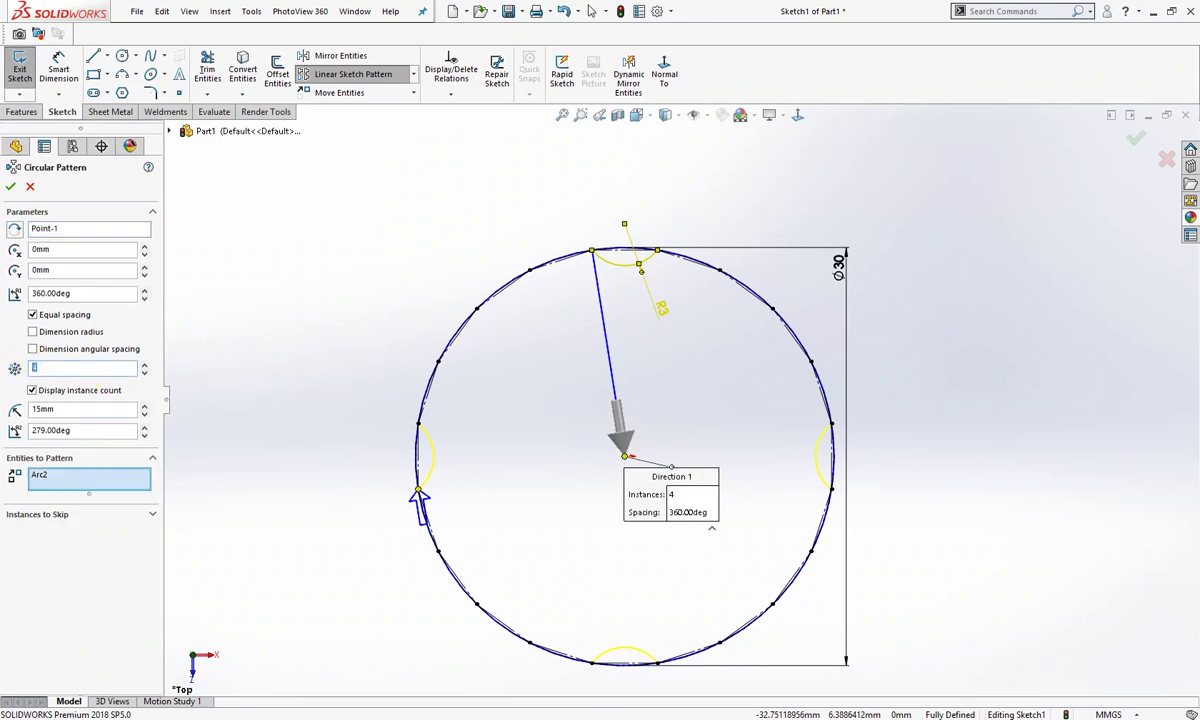
{"action": "left_click", "coordinate": [83, 368]}
{"action": "type", "text": "20"}
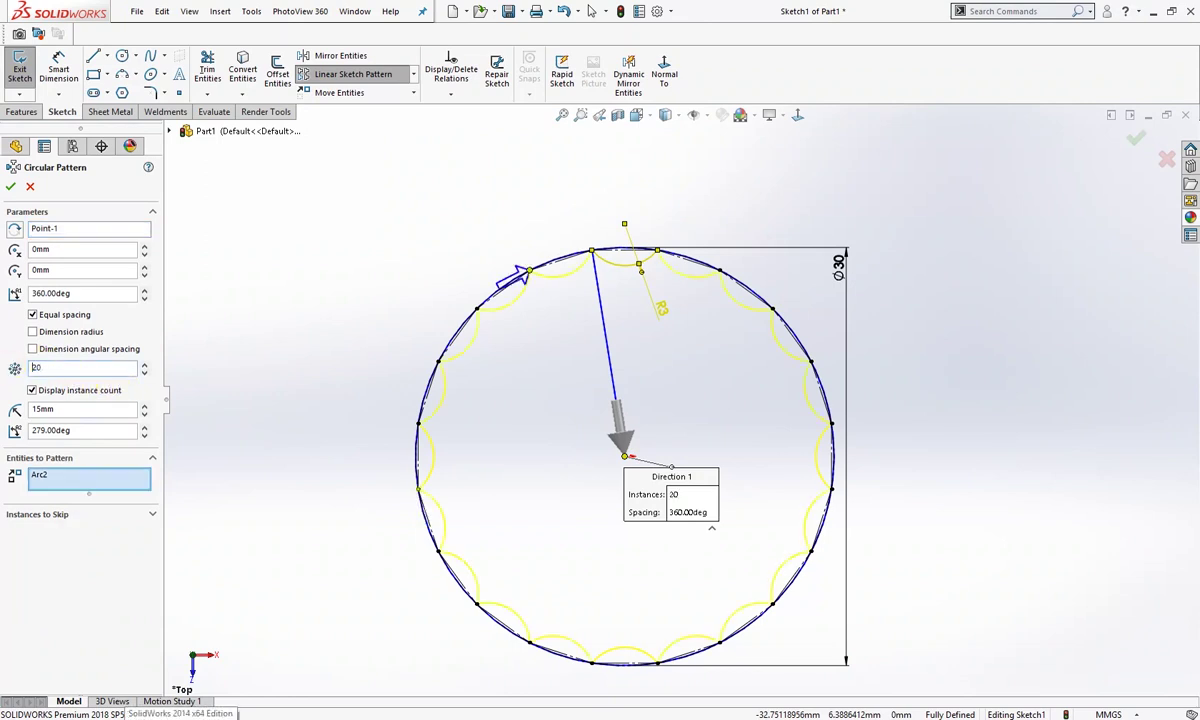
{"action": "double_click", "coordinate": [42, 369]}
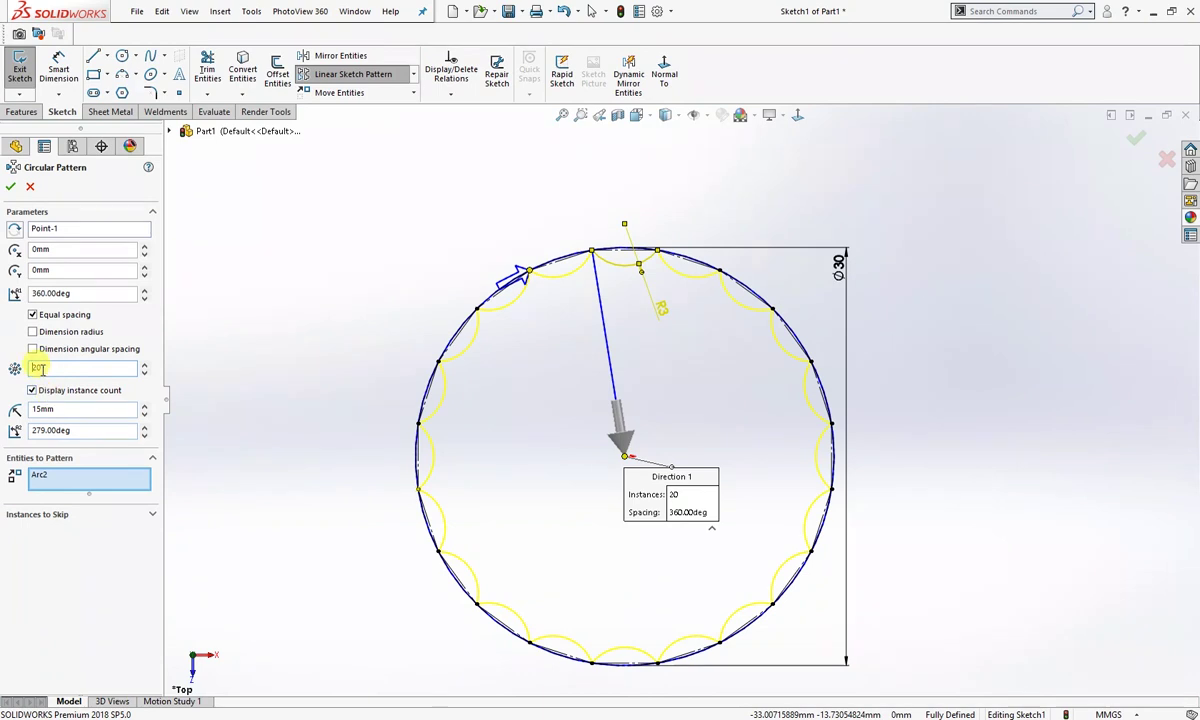
{"action": "left_click", "coordinate": [12, 187]}
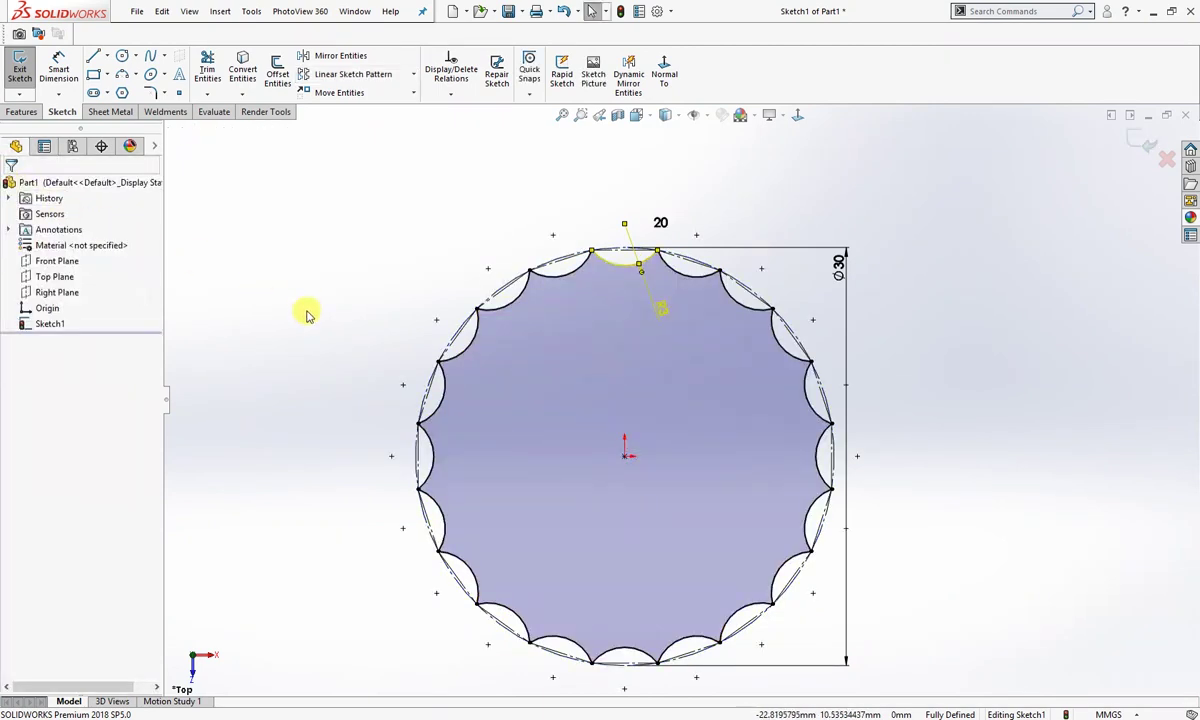
{"action": "left_click", "coordinate": [1140, 142]}
- In trimetric view, create Plane1 offset 4 mm from the Top Plane
{"action": "left_click", "coordinate": [873, 237]}
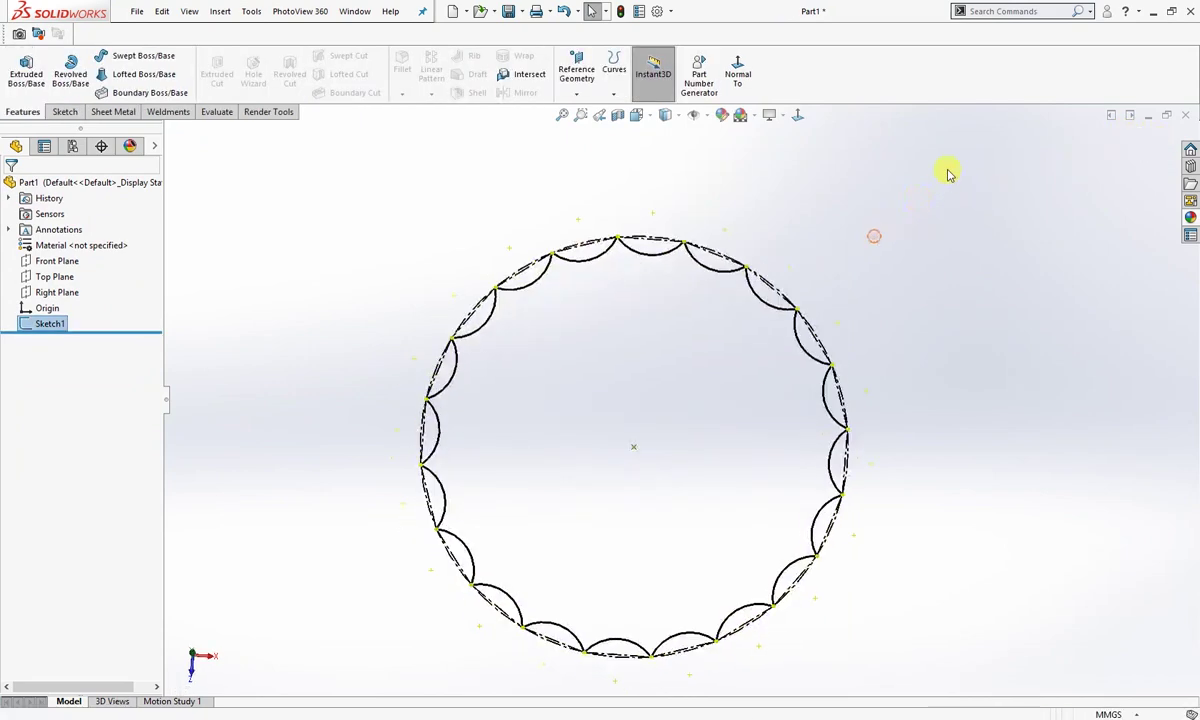
{"action": "key", "text": "ctrl+7"}
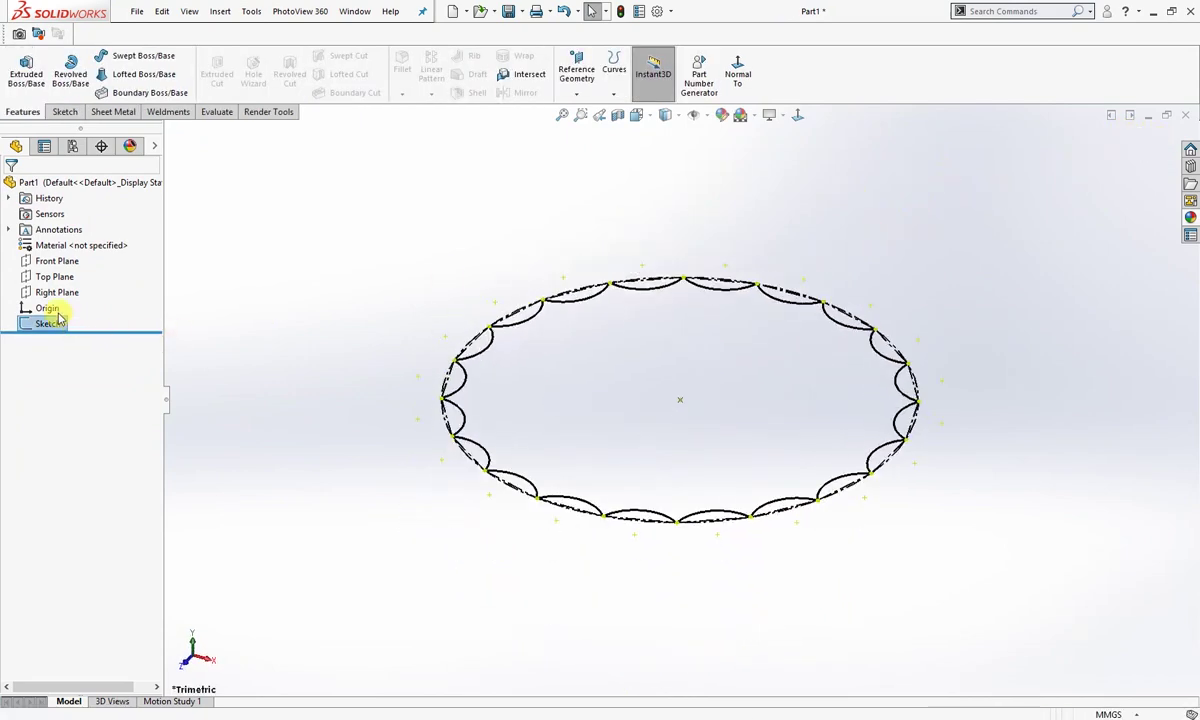
{"action": "left_click", "coordinate": [54, 276]}
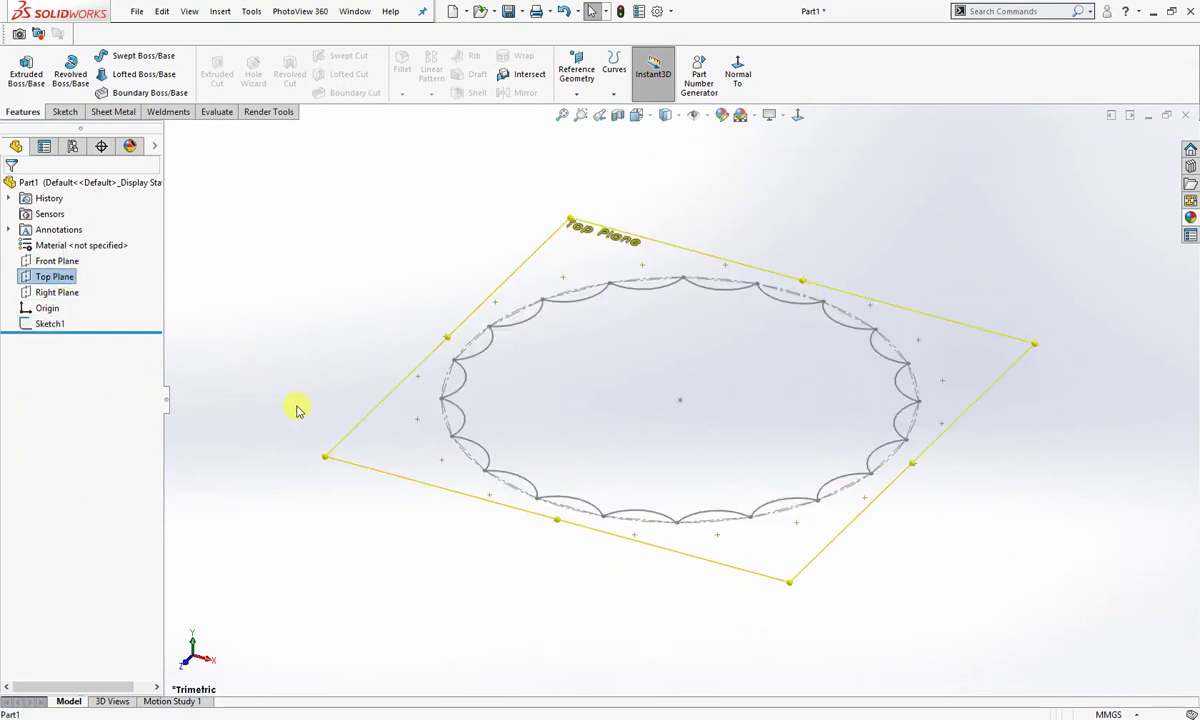
{"action": "left_click_drag", "start_coordinate": [322, 455], "coordinate": [318, 425], "text": "ctrl"}
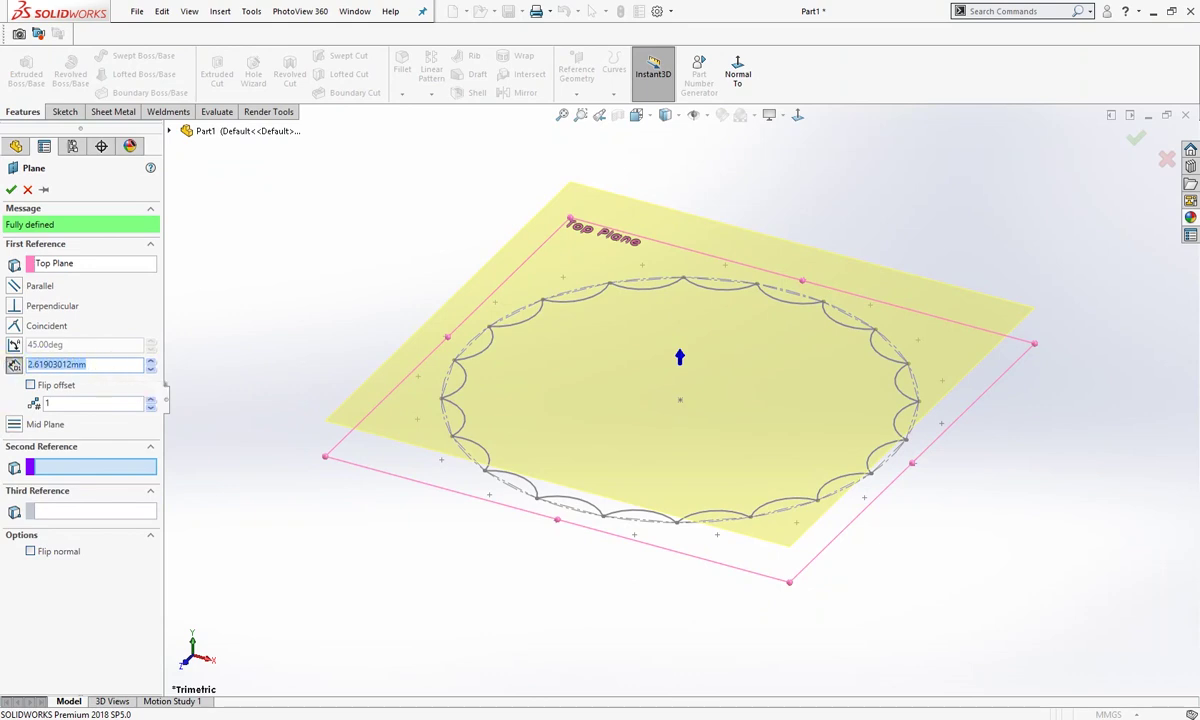
{"action": "type", "text": "4.00000000"}
{"action": "key", "text": "Return"}
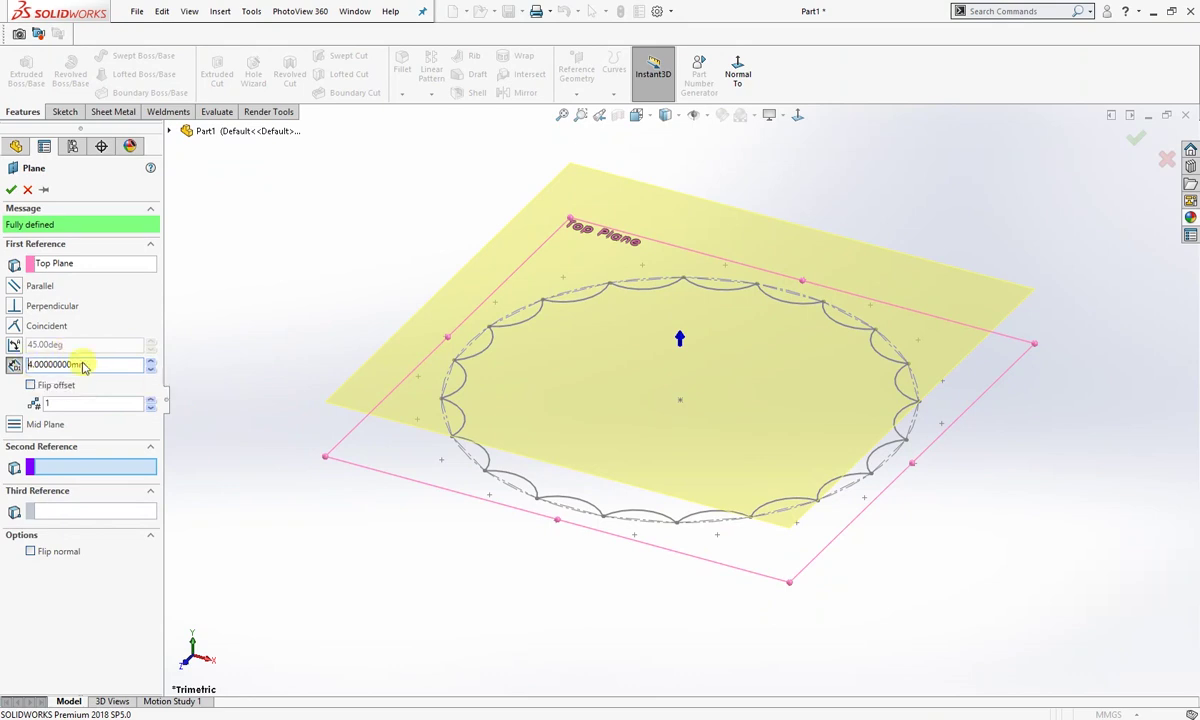
{"action": "left_click", "coordinate": [11, 190]}
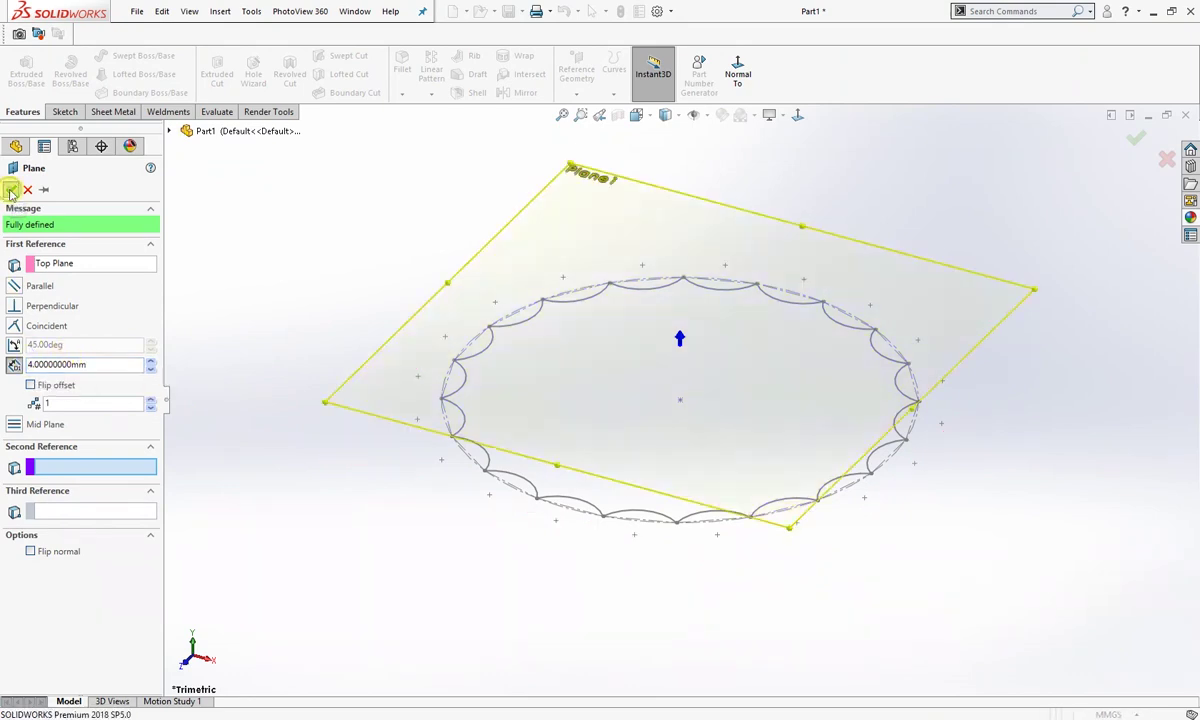
{"action": "key", "text": "Return"}
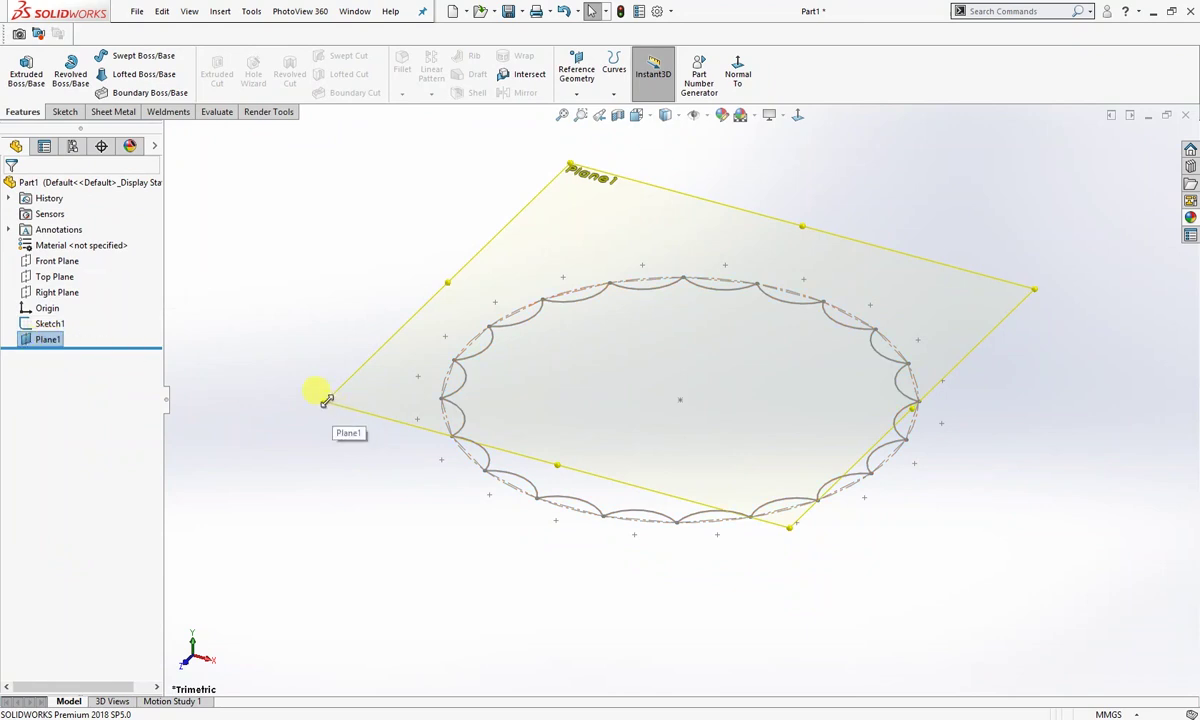
- Create Plane2 offset 3 mm from Plane1, then select Plane1
{"action": "left_click_drag", "start_coordinate": [325, 400], "coordinate": [330, 367], "text": "ctrl"}
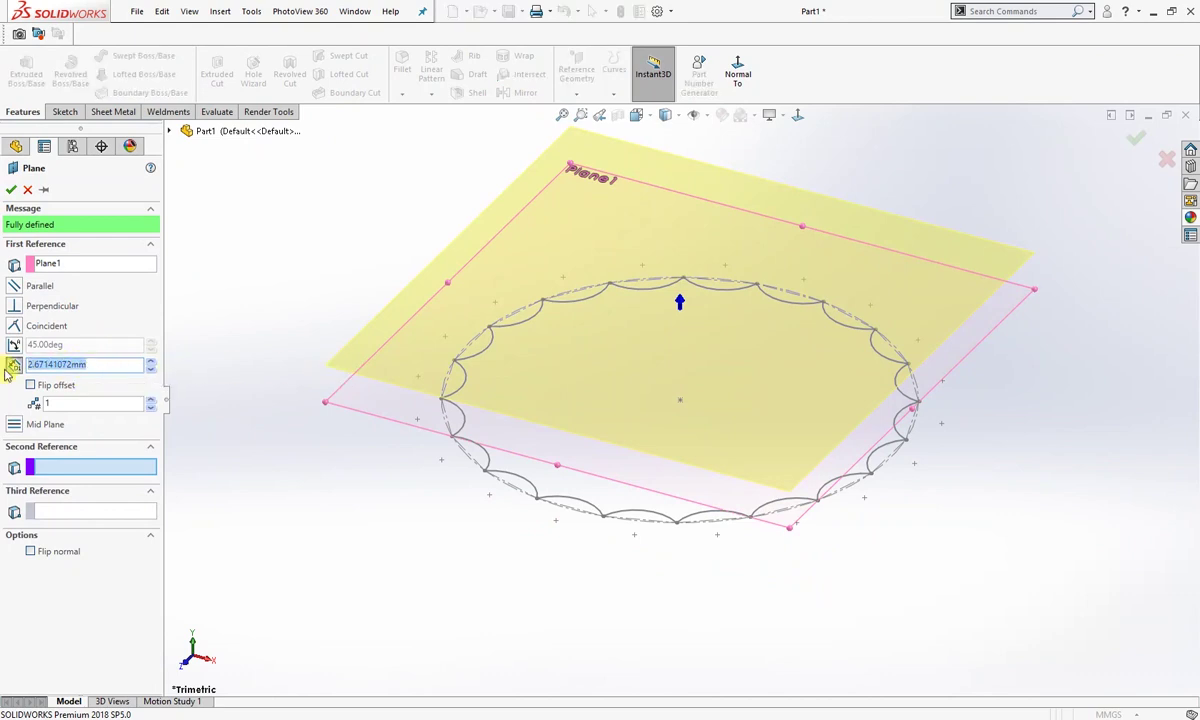
{"action": "key", "text": "Return"}
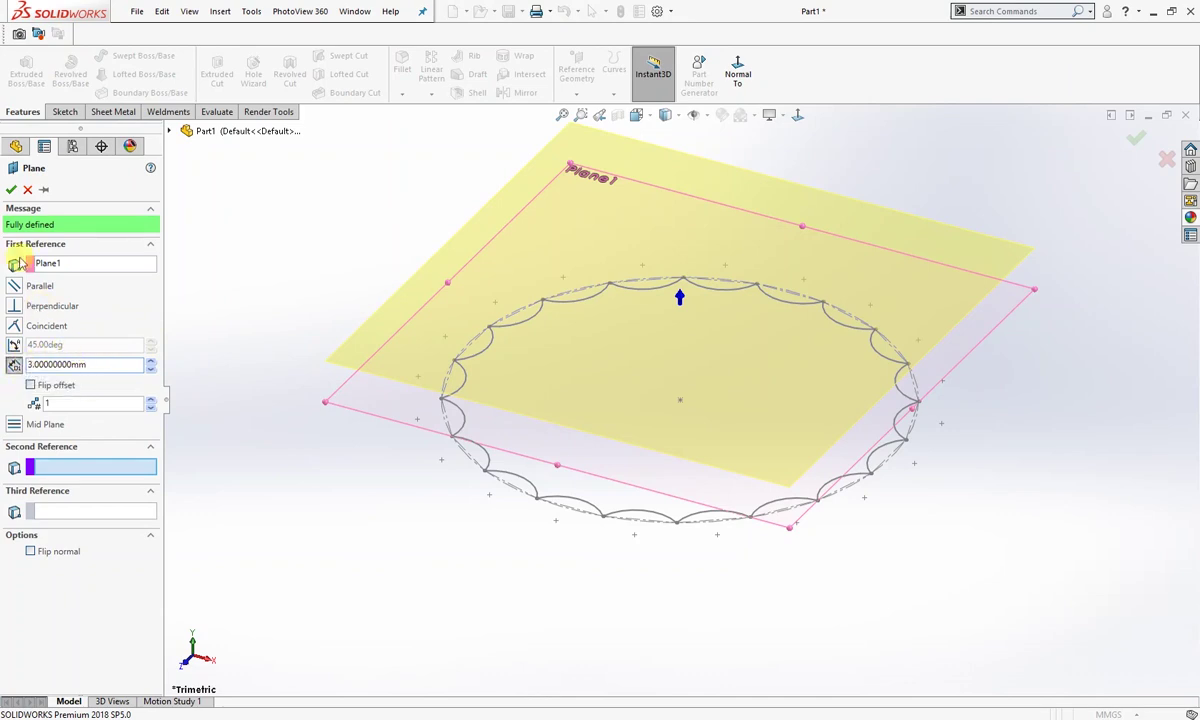
{"action": "left_click", "coordinate": [10, 190]}
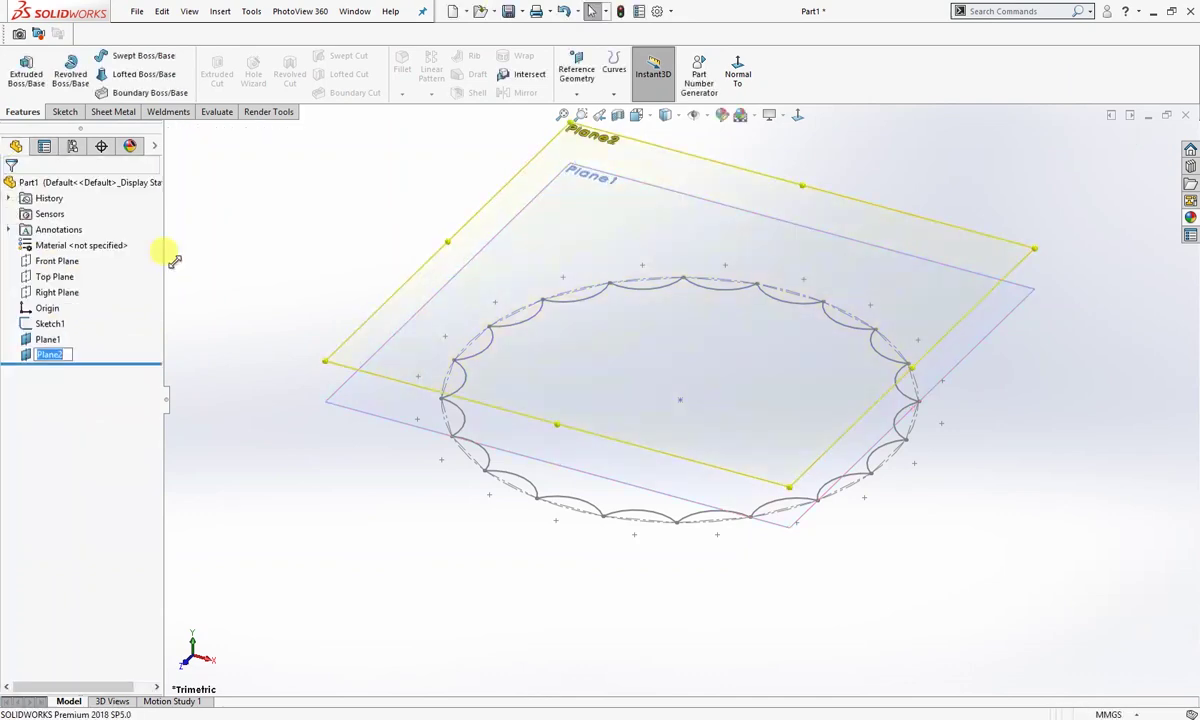
{"action": "left_click", "coordinate": [328, 397]}
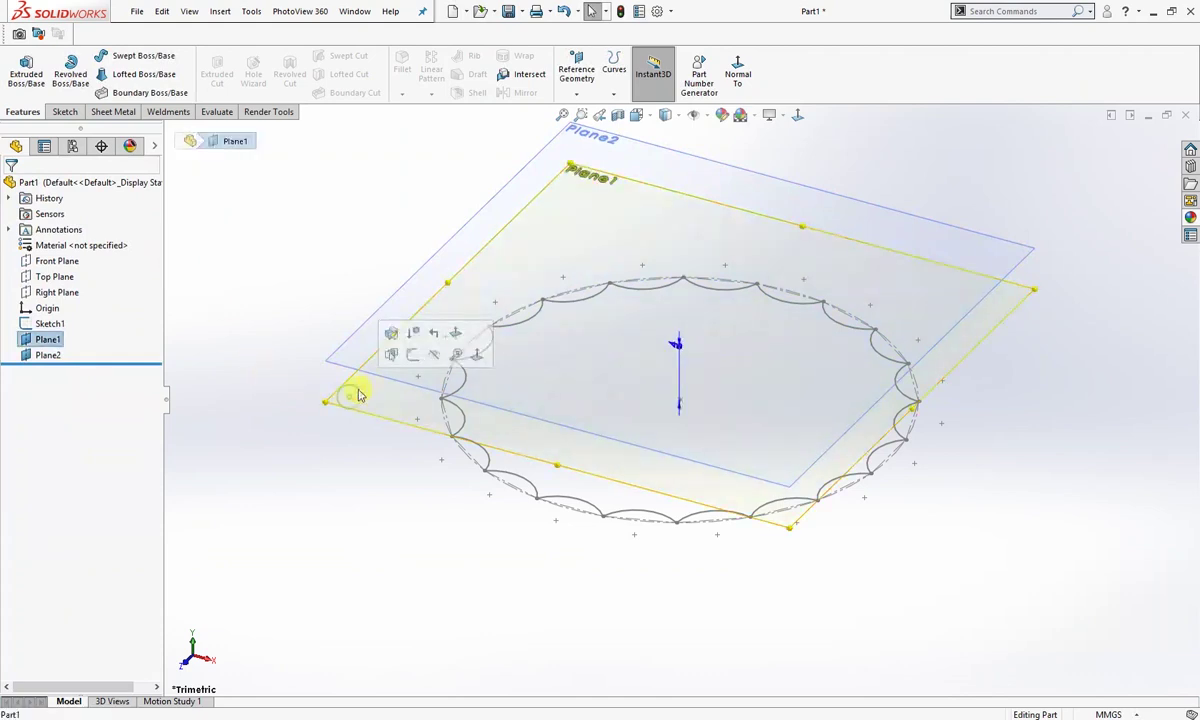
- Start a sketch on Plane1, view it normal, and draw an origin-centred circle
{"action": "left_click", "coordinate": [410, 356]}
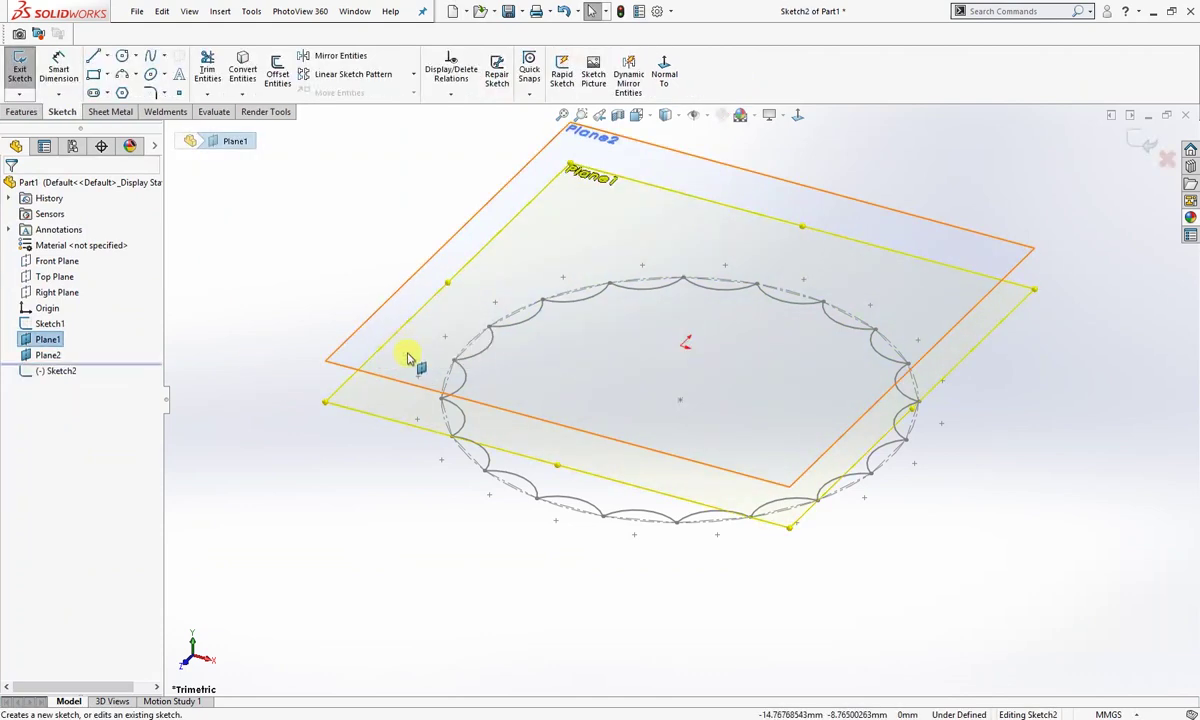
{"action": "left_click", "coordinate": [661, 80]}
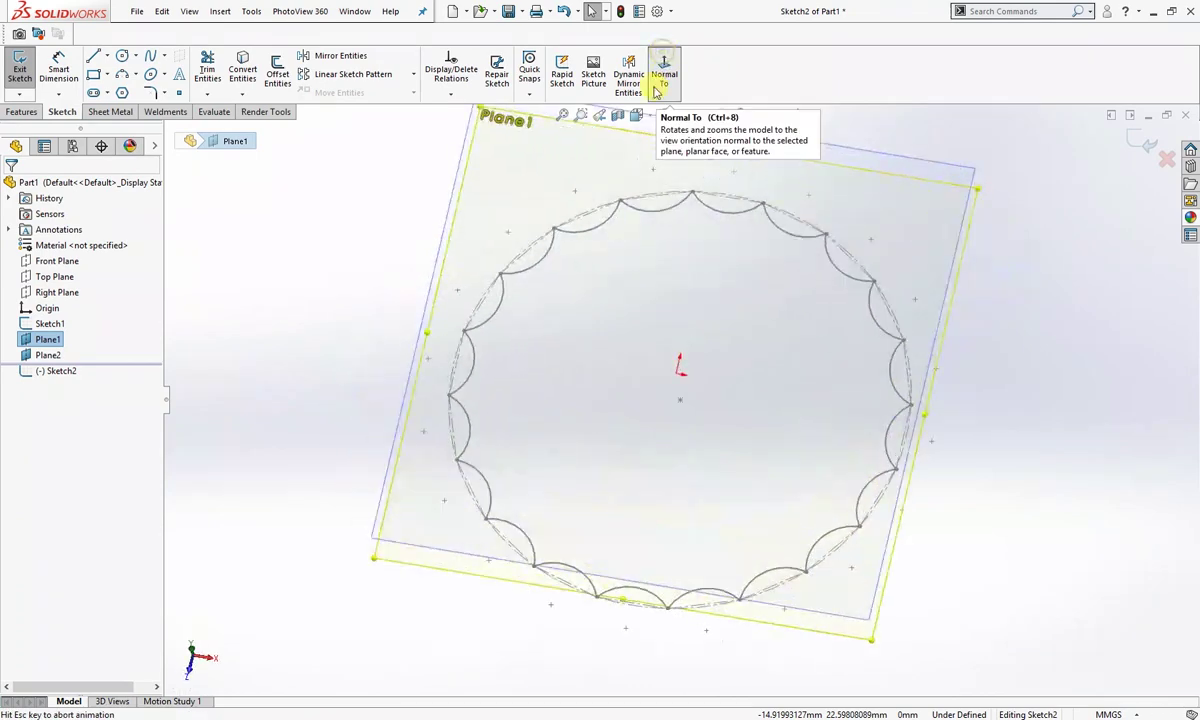
{"action": "right_click_drag", "start_coordinate": [268, 282], "coordinate": [340, 292]}
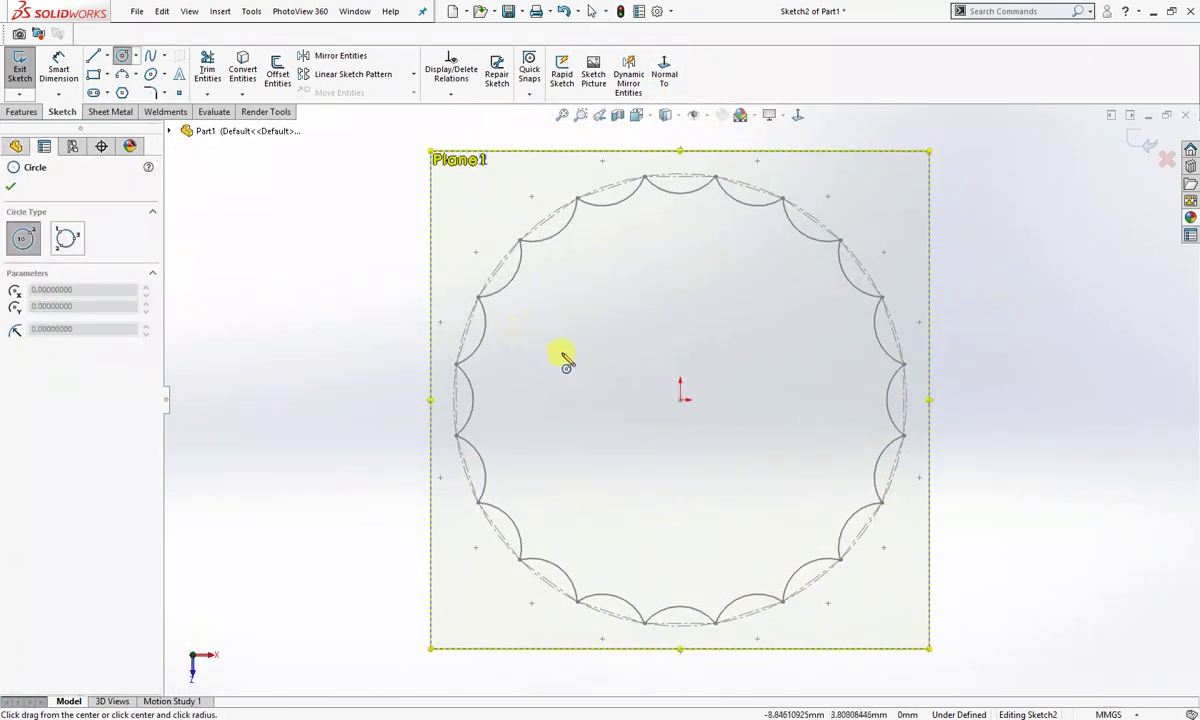
{"action": "left_click", "coordinate": [681, 398]}
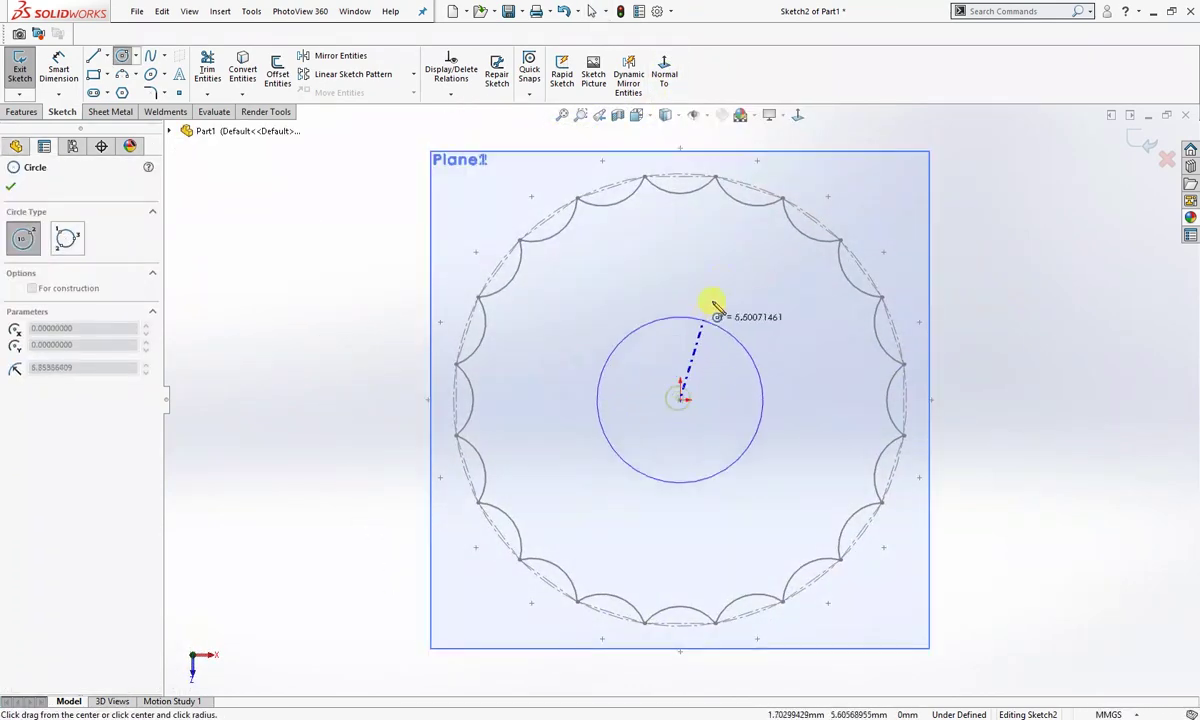
{"action": "left_click", "coordinate": [748, 238]}
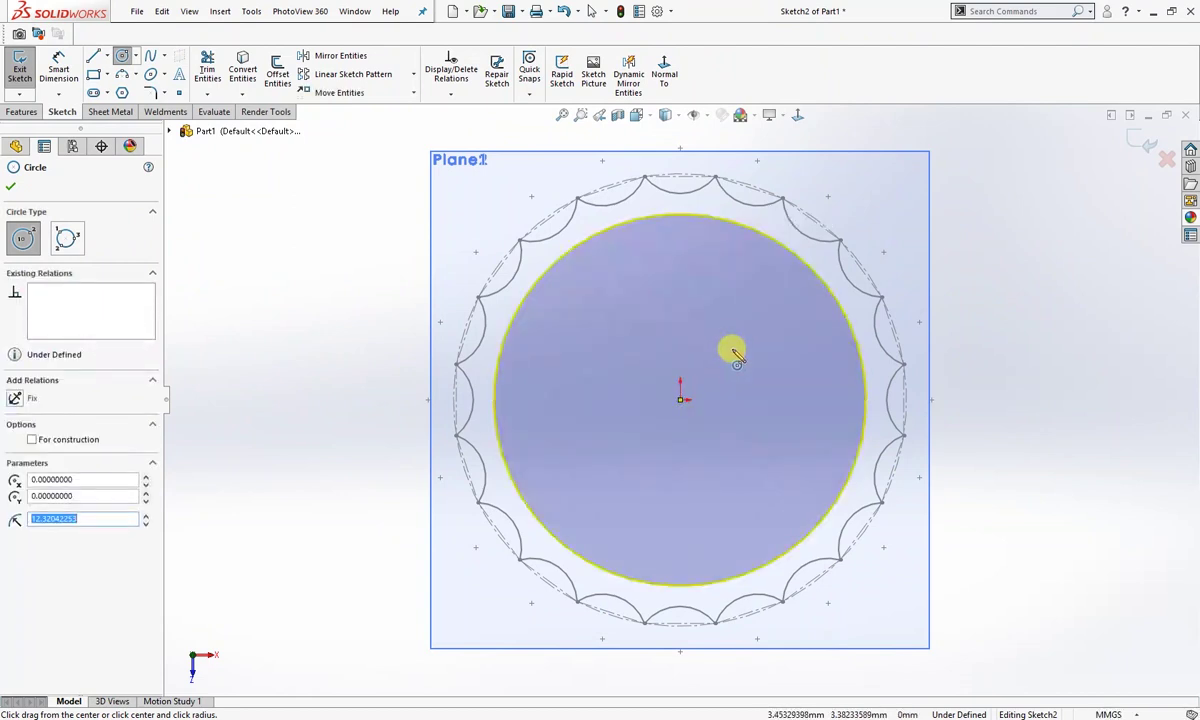
- Dimension the circle to 26 mm diameter and close Sketch2
{"action": "right_click_drag", "start_coordinate": [729, 348], "coordinate": [732, 287]}
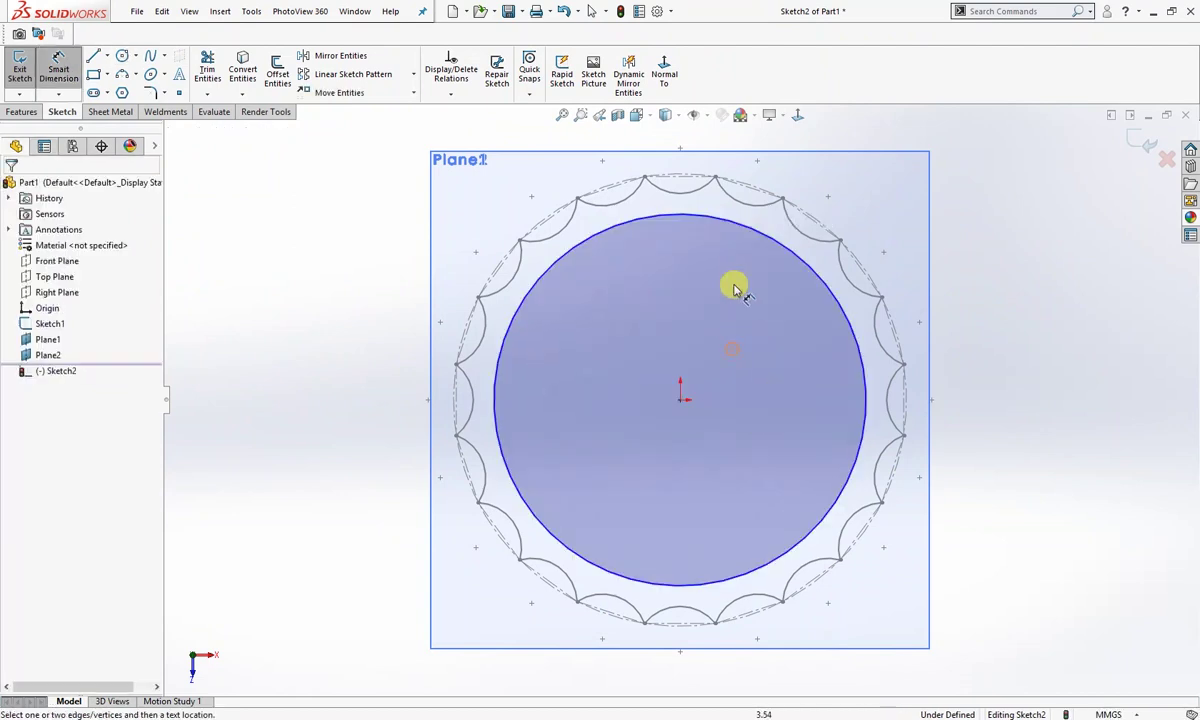
{"action": "left_click", "coordinate": [812, 270]}
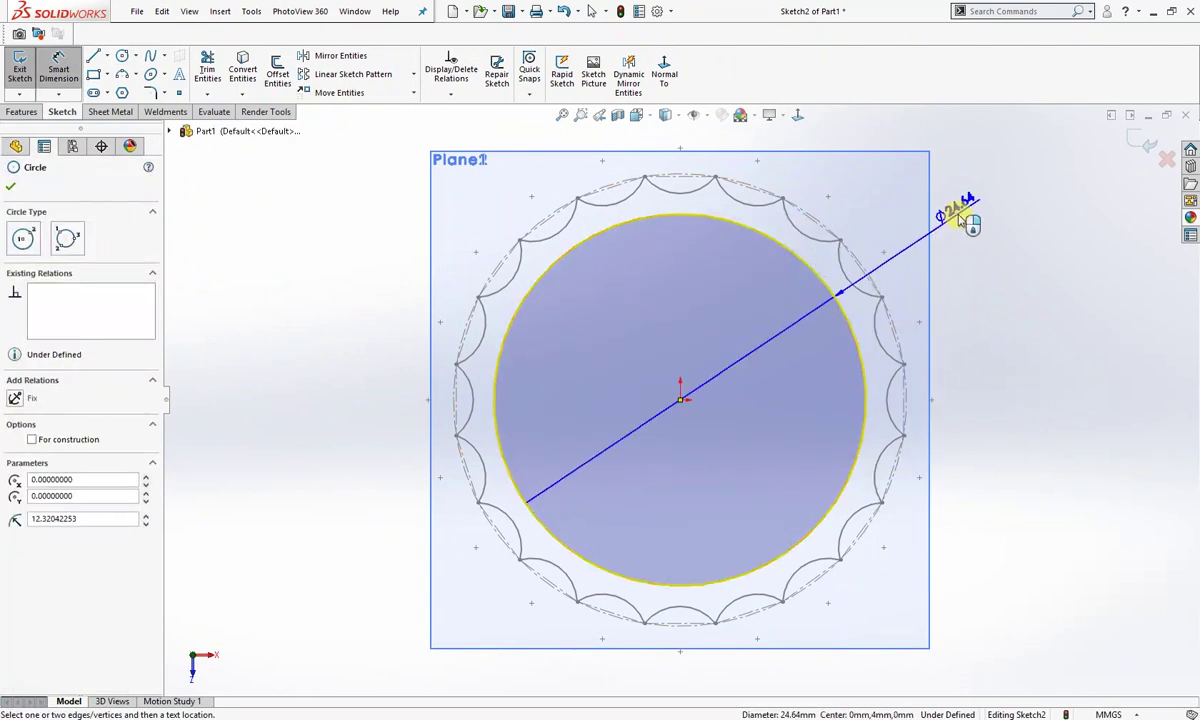
{"action": "left_click", "coordinate": [955, 226]}
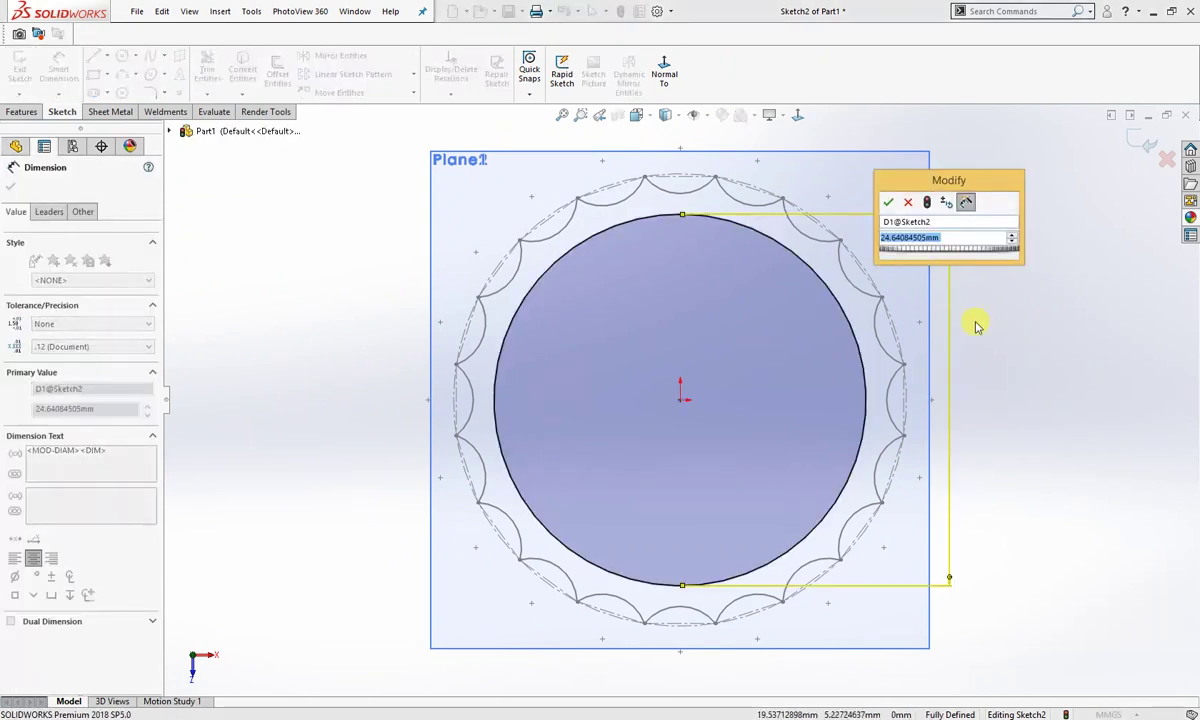
{"action": "type", "text": "26"}
{"action": "key", "text": "Return"}
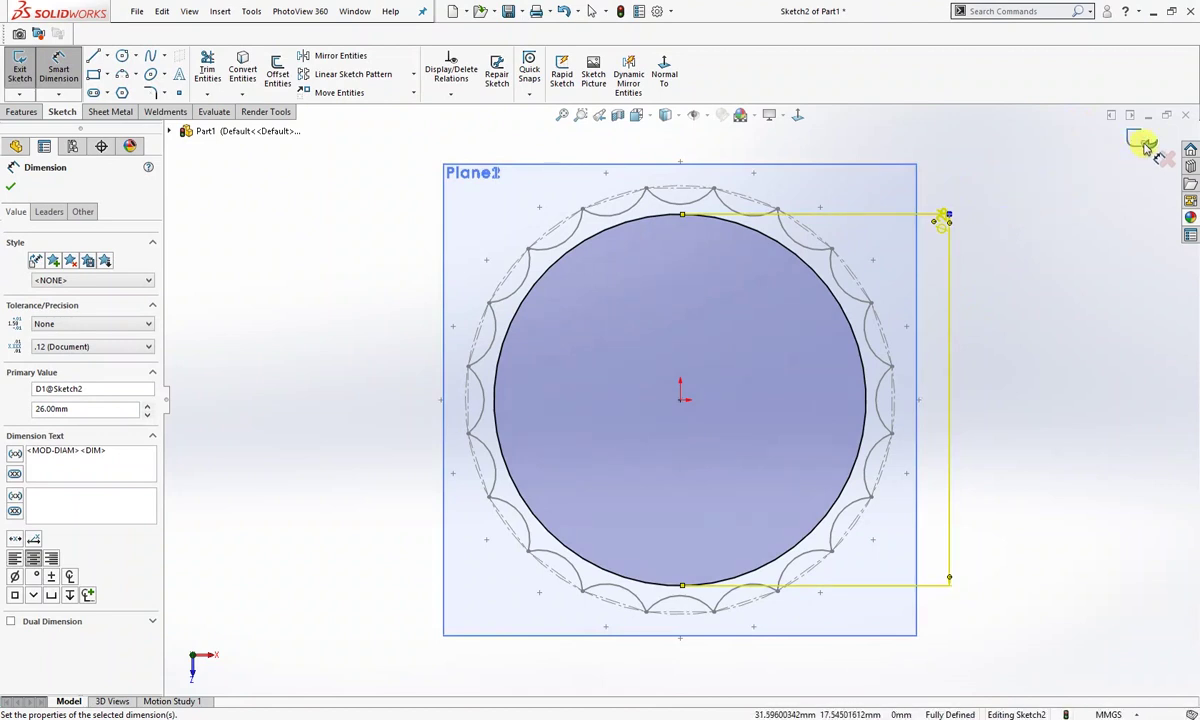
{"action": "left_click", "coordinate": [1145, 145]}
{"action": "left_click", "coordinate": [1145, 143]}
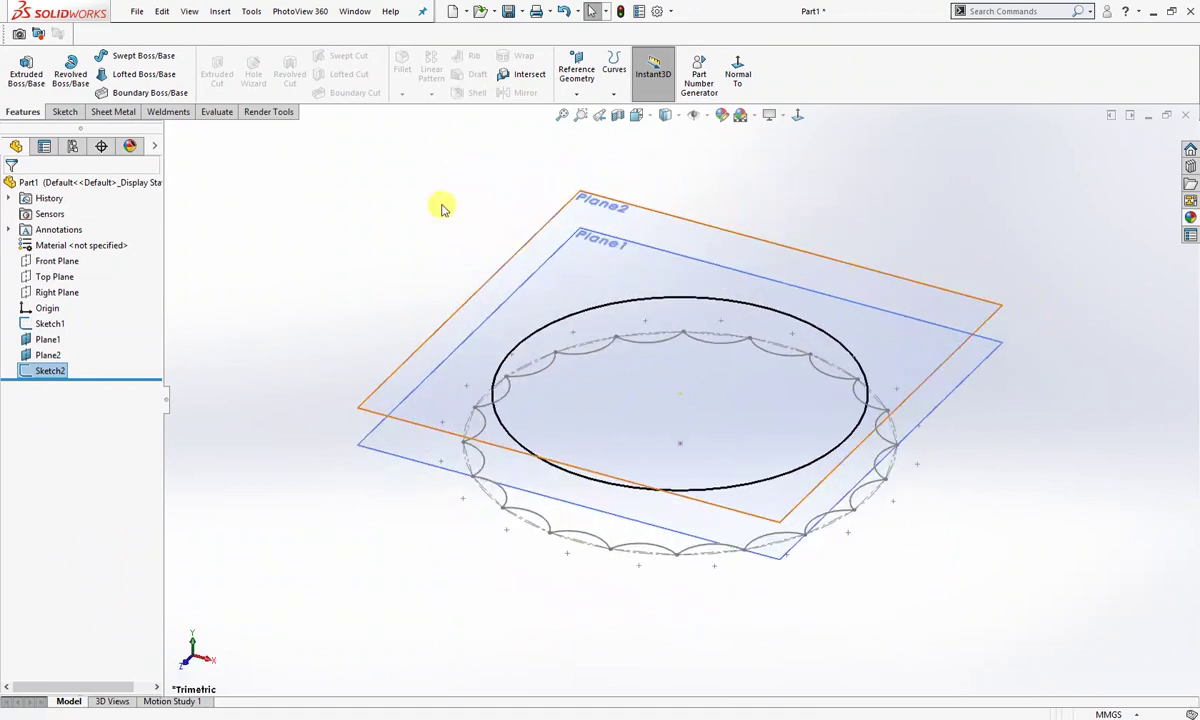
- Loft Sketch2's Ø26 circle to Sketch1's crimped outline, creating Loft1
{"action": "left_click", "coordinate": [135, 74]}
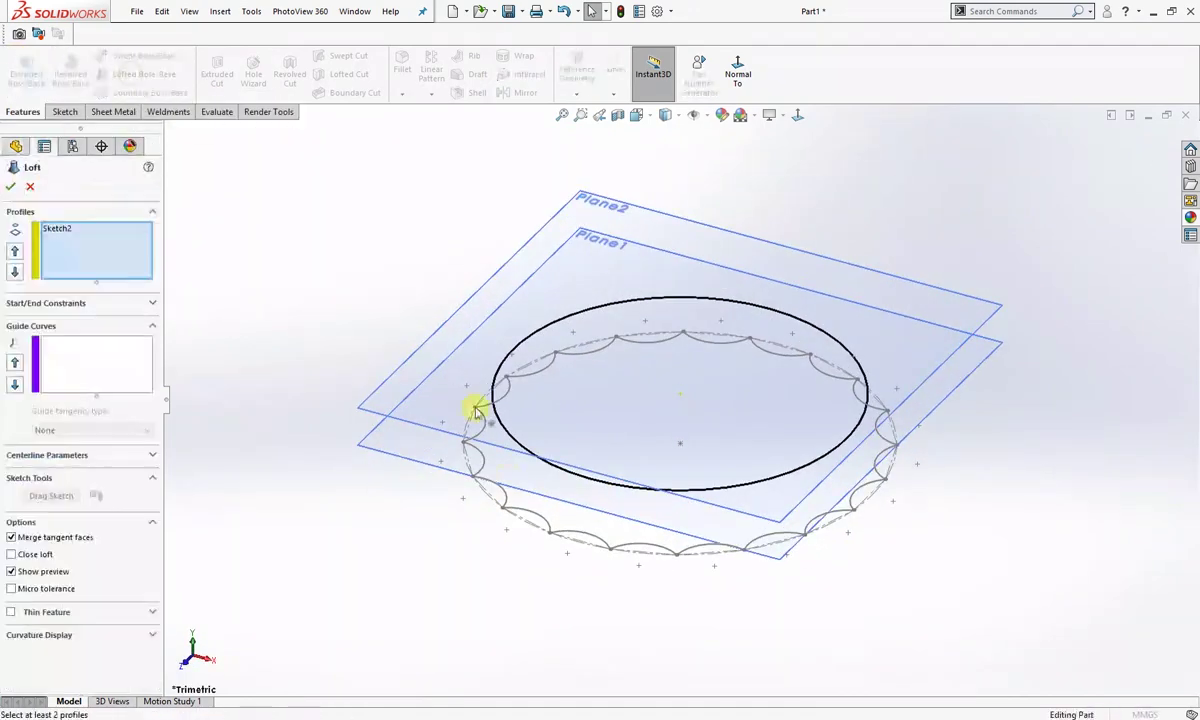
{"action": "left_click", "coordinate": [506, 497]}
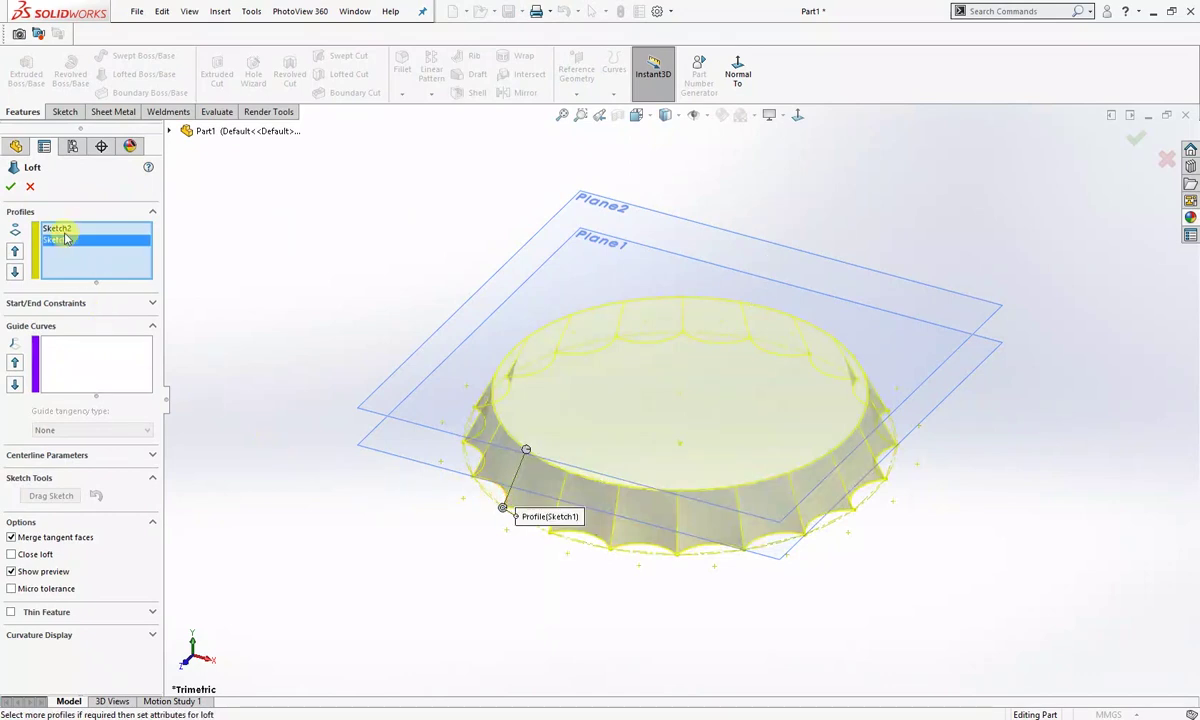
{"action": "left_click", "coordinate": [13, 189]}
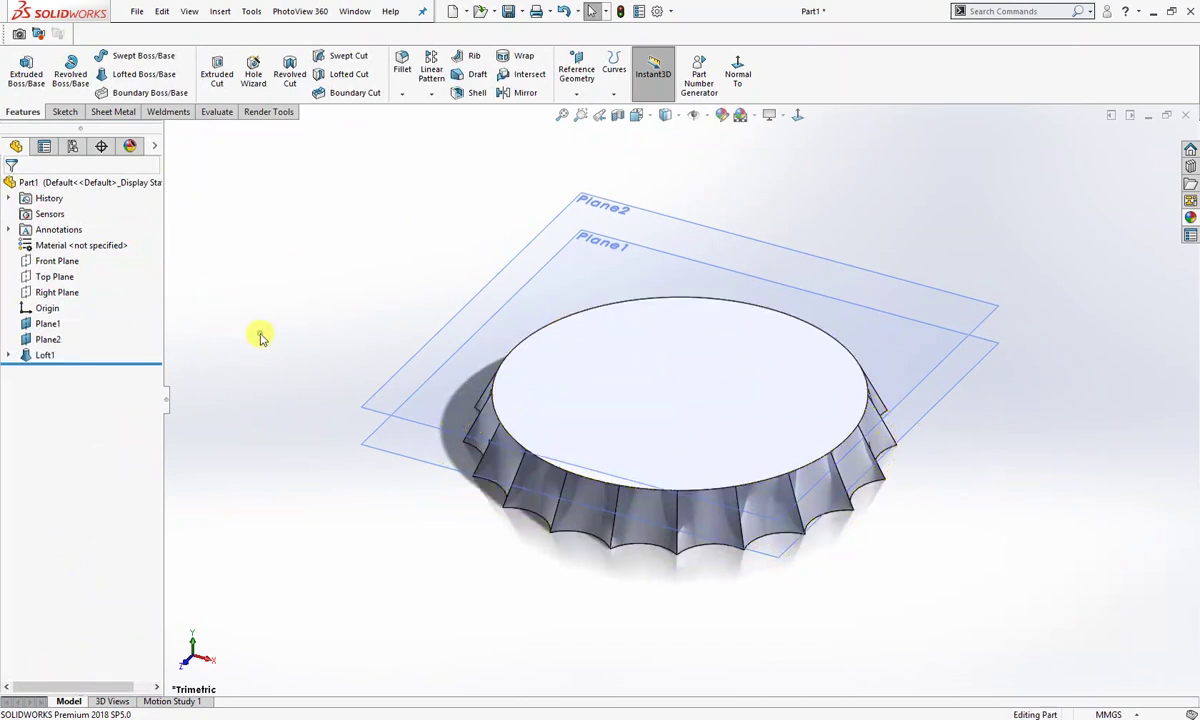
- Start a sketch on Plane2 and draw a circle centred at the origin
{"action": "left_click", "coordinate": [58, 340]}
{"action": "left_click", "coordinate": [71, 318]}
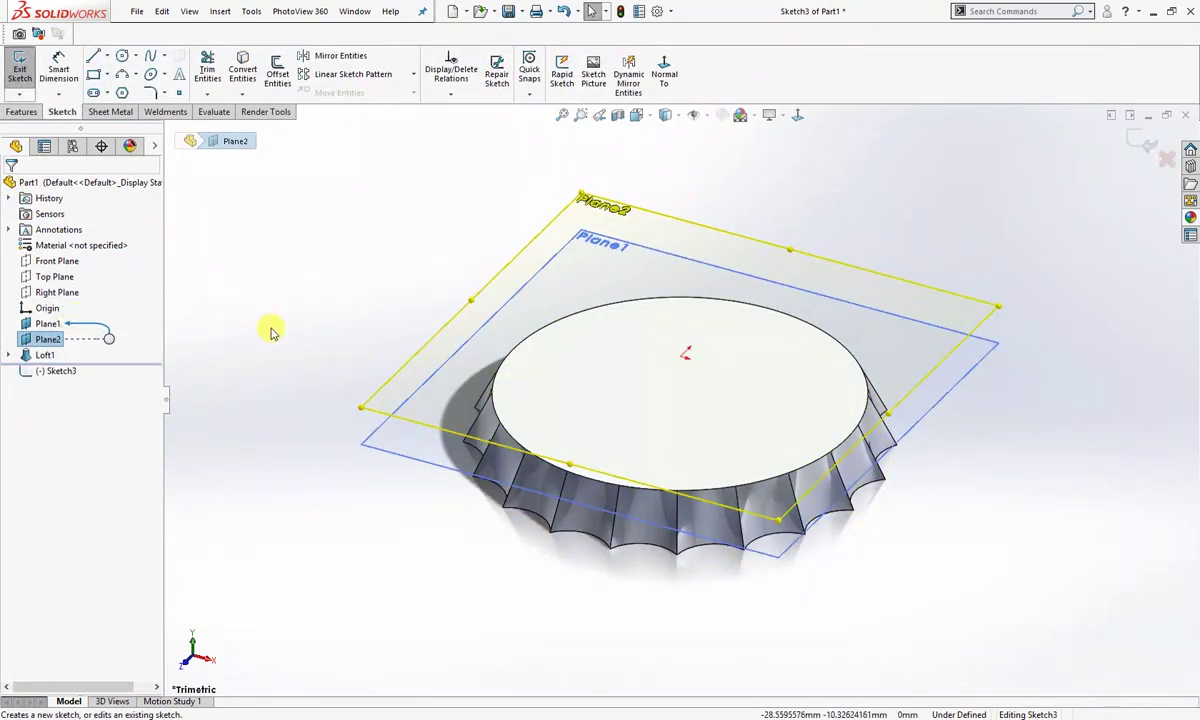
{"action": "key", "text": "c"}
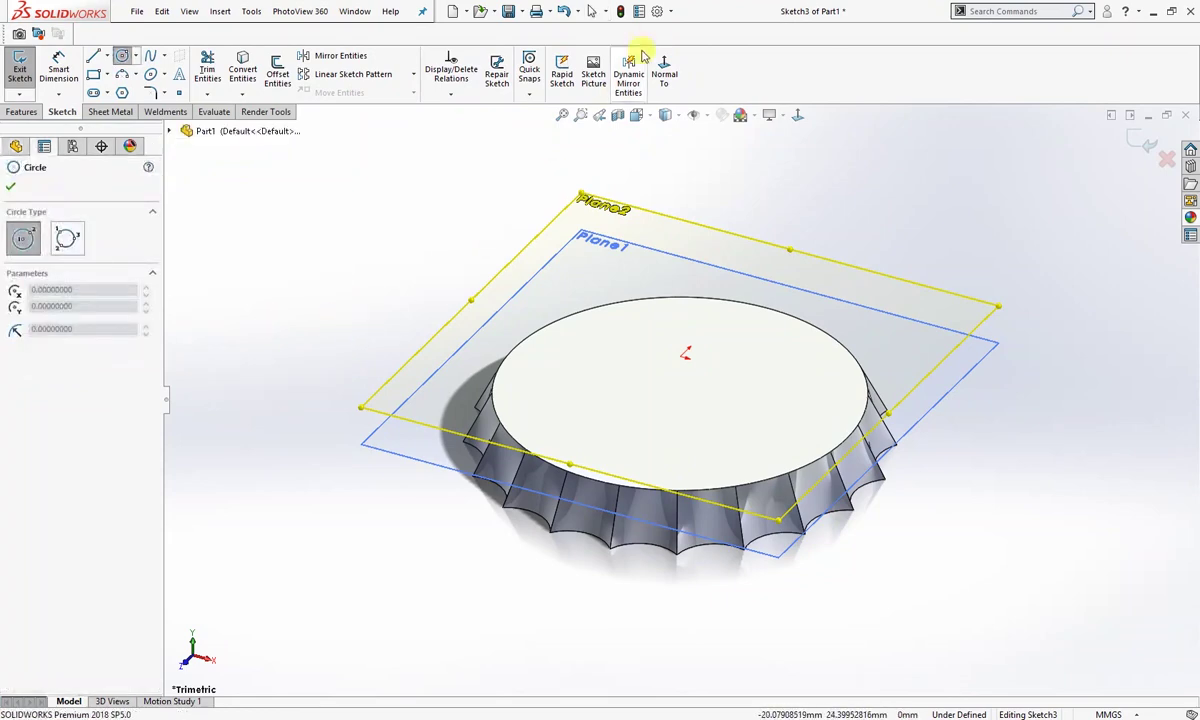
{"action": "left_click", "coordinate": [664, 72]}
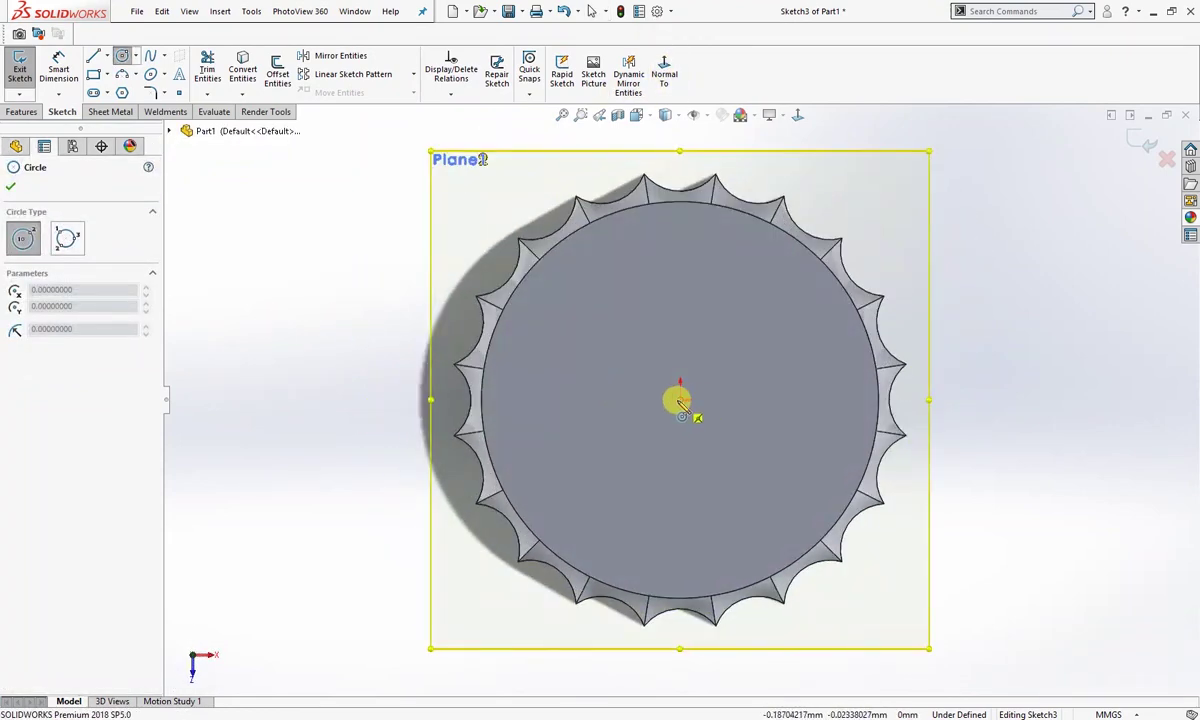
{"action": "left_click", "coordinate": [679, 402]}
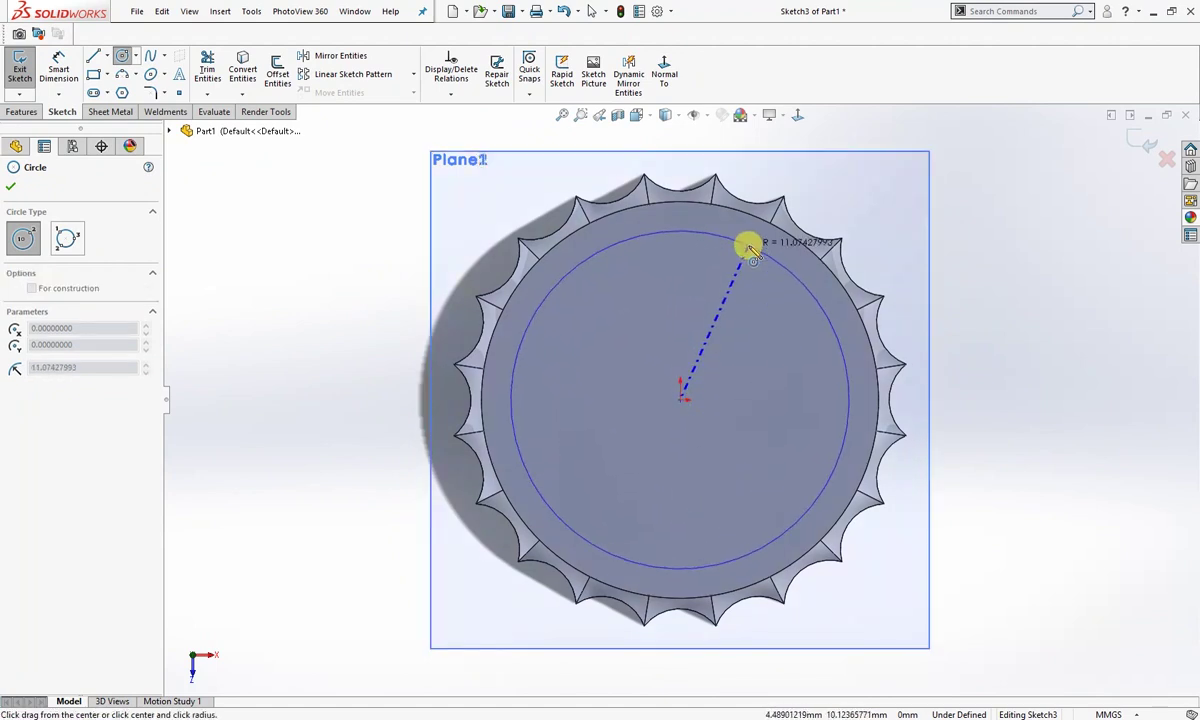
{"action": "left_click", "coordinate": [751, 243]}
- Dimension the circle to a 25 mm diameter and close Sketch3
{"action": "right_click_drag", "start_coordinate": [957, 437], "coordinate": [960, 348]}
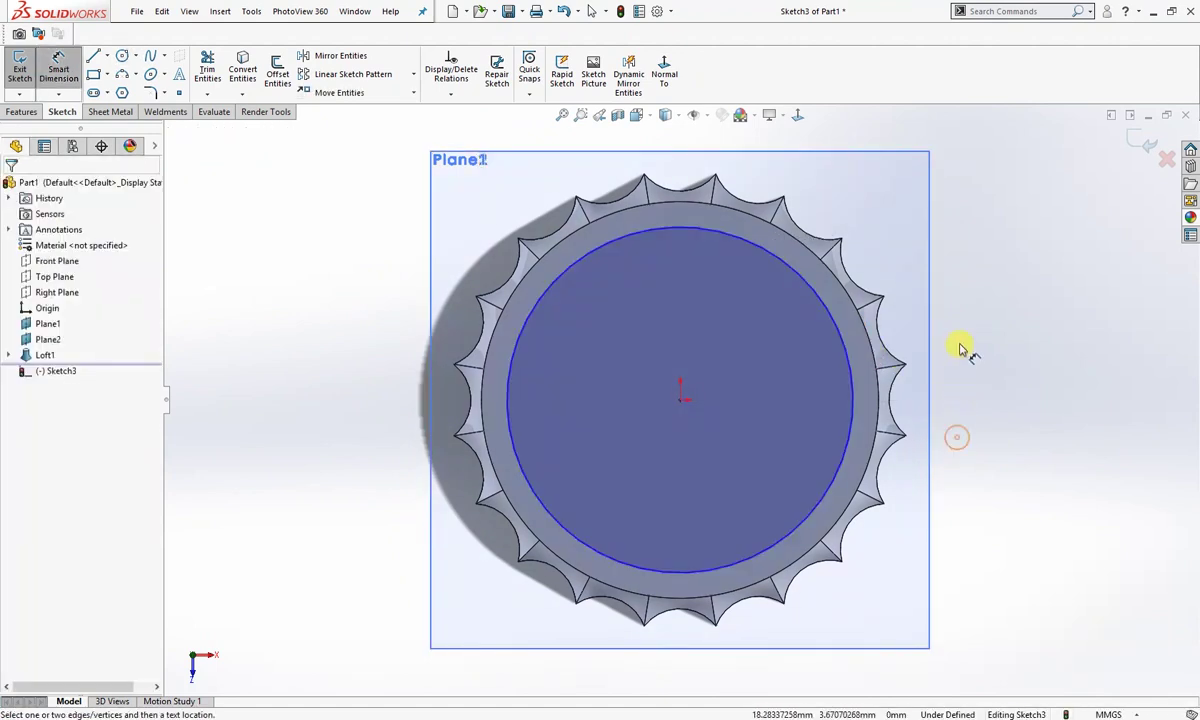
{"action": "left_click", "coordinate": [852, 394]}
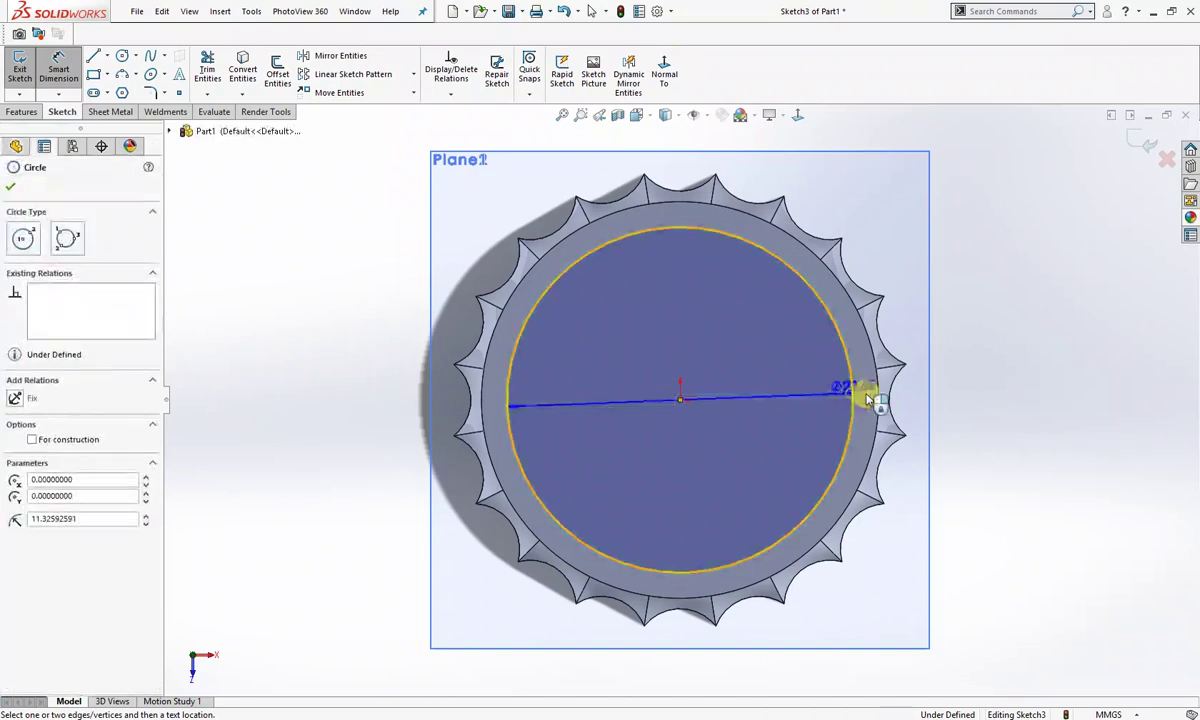
{"action": "left_click", "coordinate": [924, 392]}
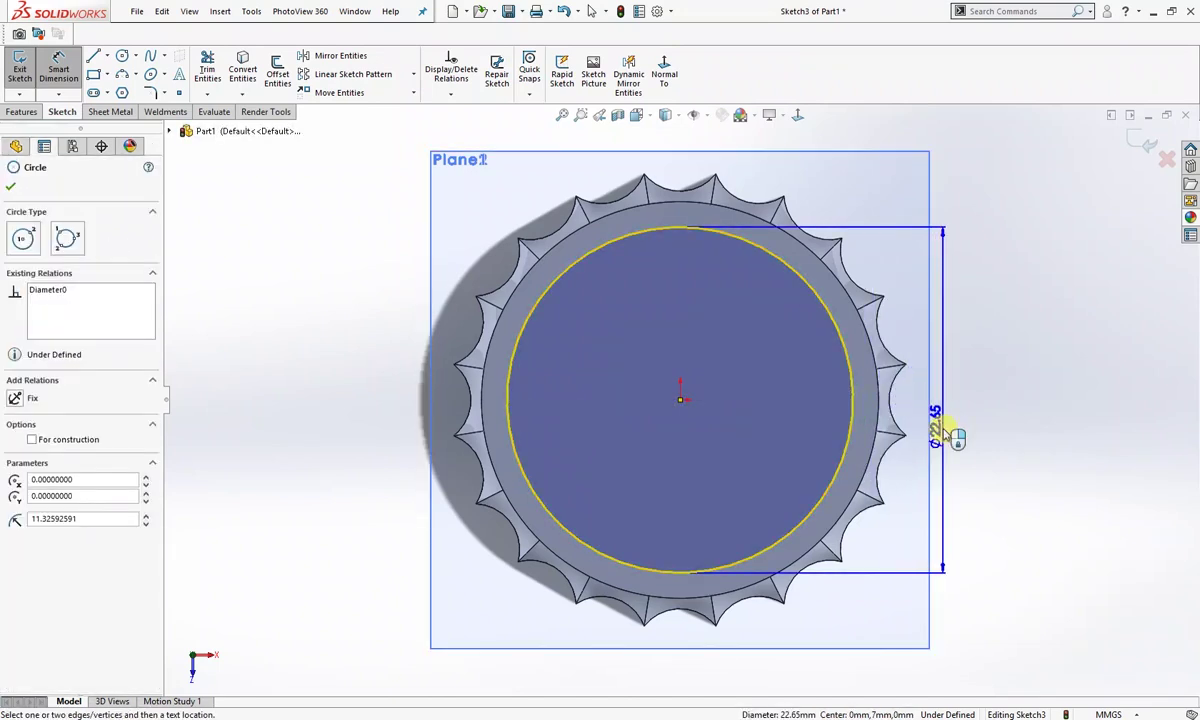
{"action": "left_click", "coordinate": [997, 429]}
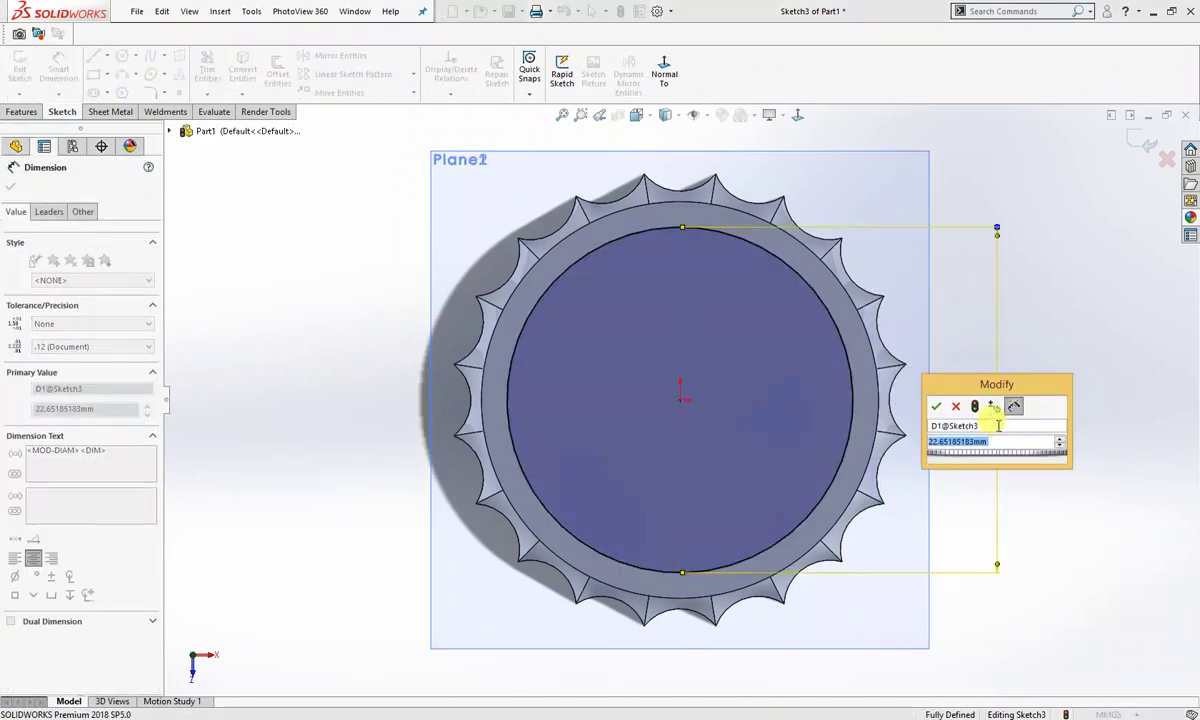
{"action": "type", "text": "25"}
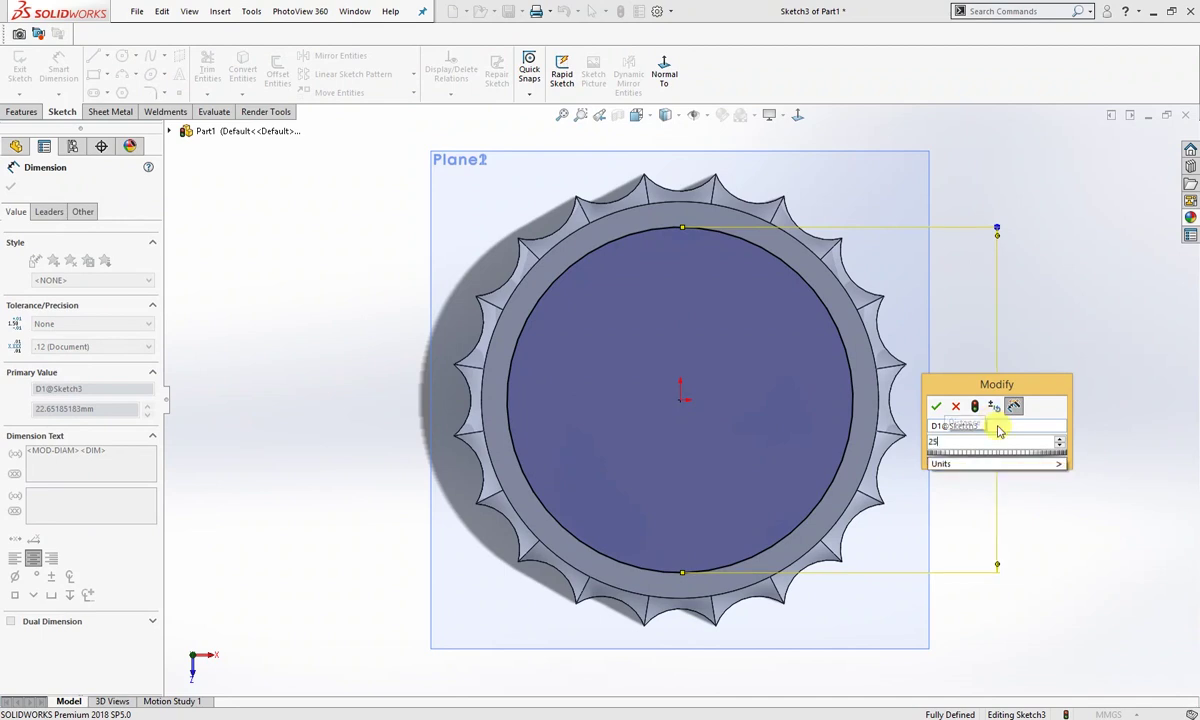
{"action": "key", "text": "Return"}
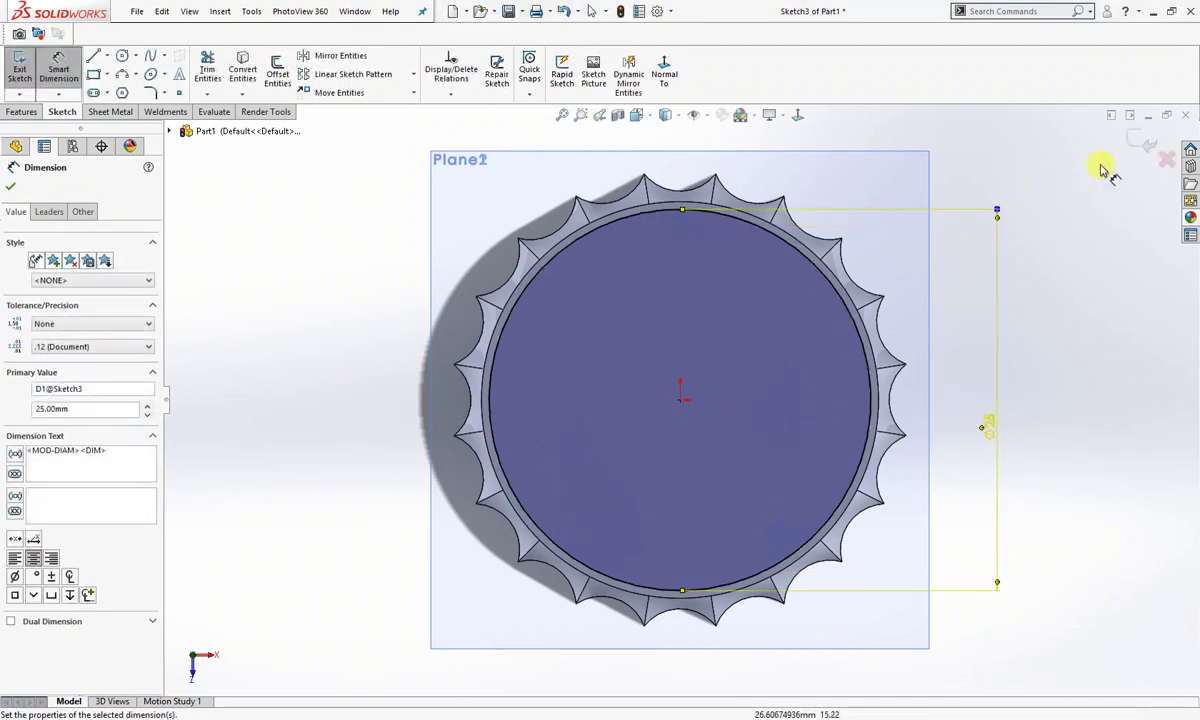
{"action": "left_click", "coordinate": [1140, 142]}
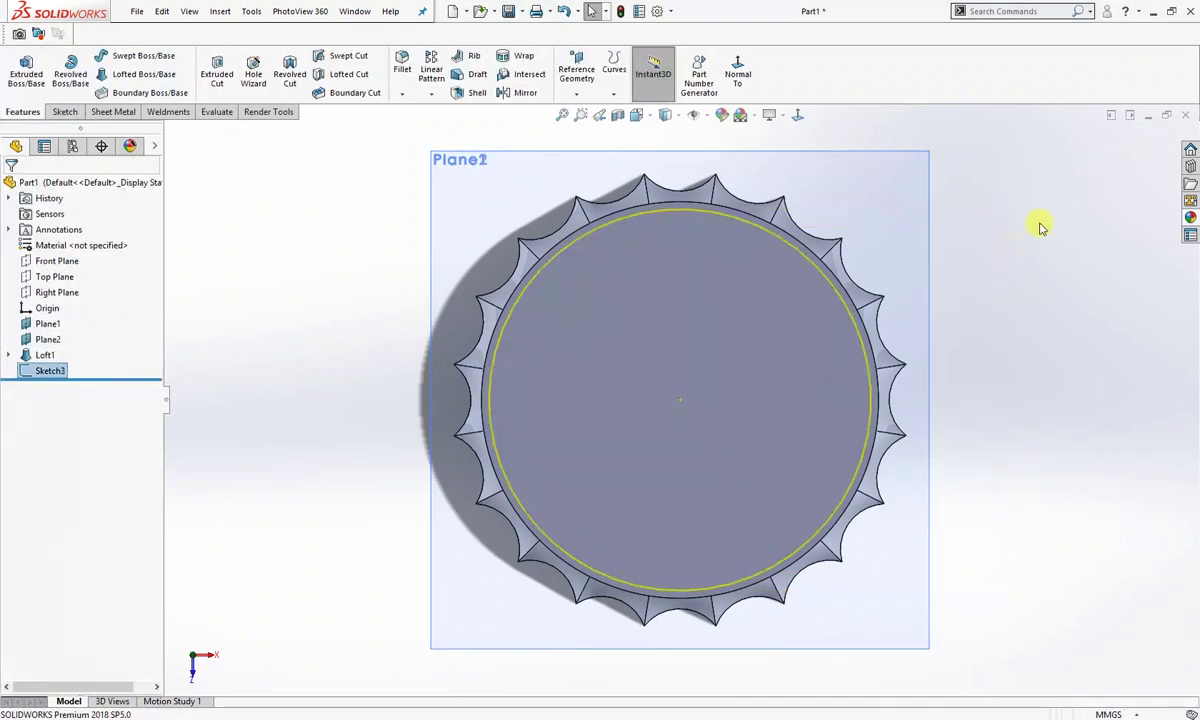
- In trimetric view, loft Sketch3's Ø25 mm circle to the cap's top face as Loft2
{"action": "key", "text": "ctrl+7"}
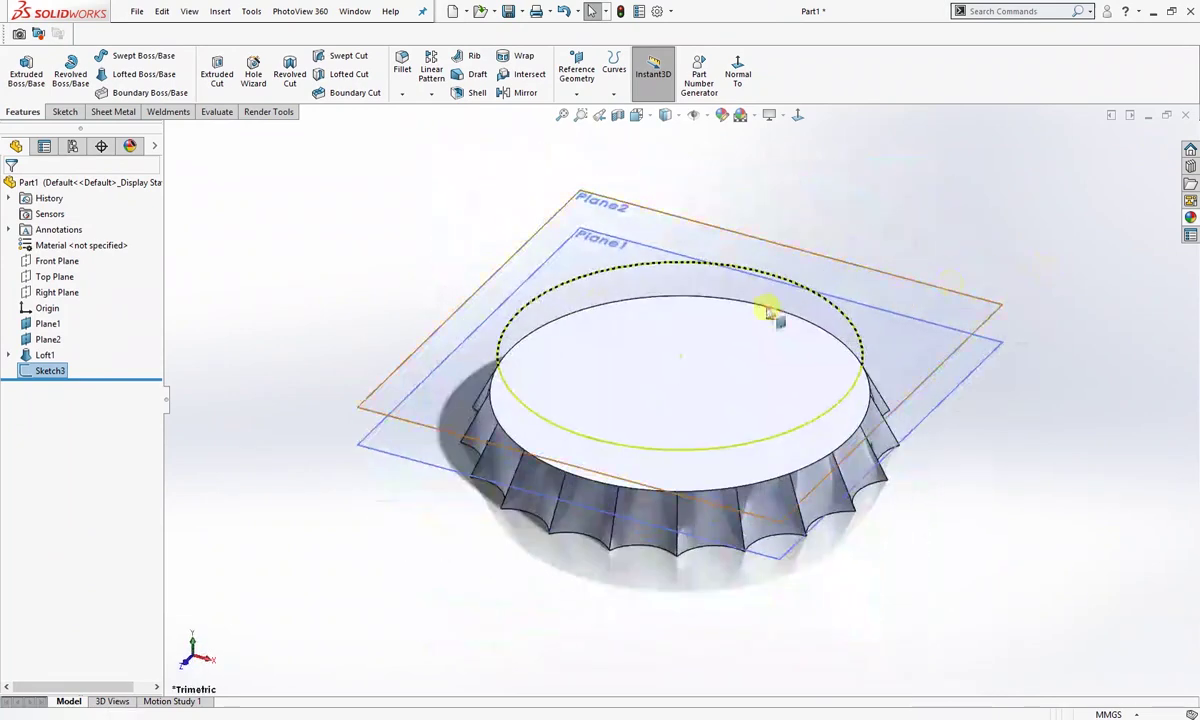
{"action": "left_click", "coordinate": [170, 76]}
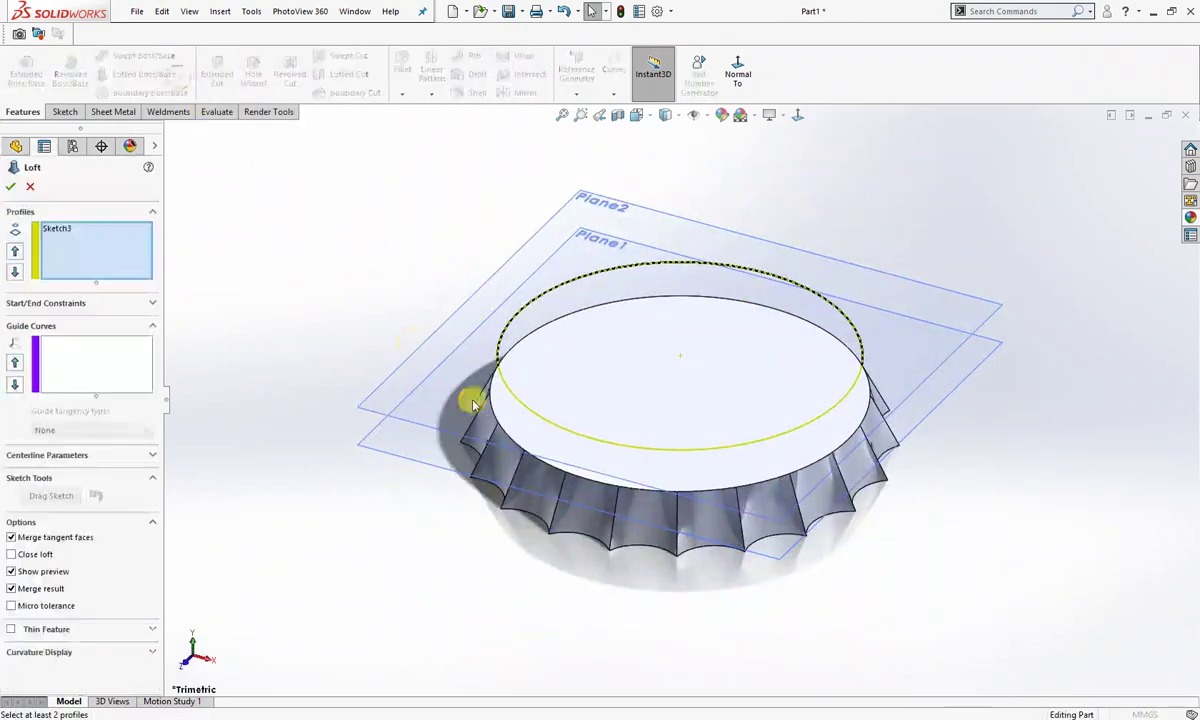
{"action": "left_click", "coordinate": [527, 437]}
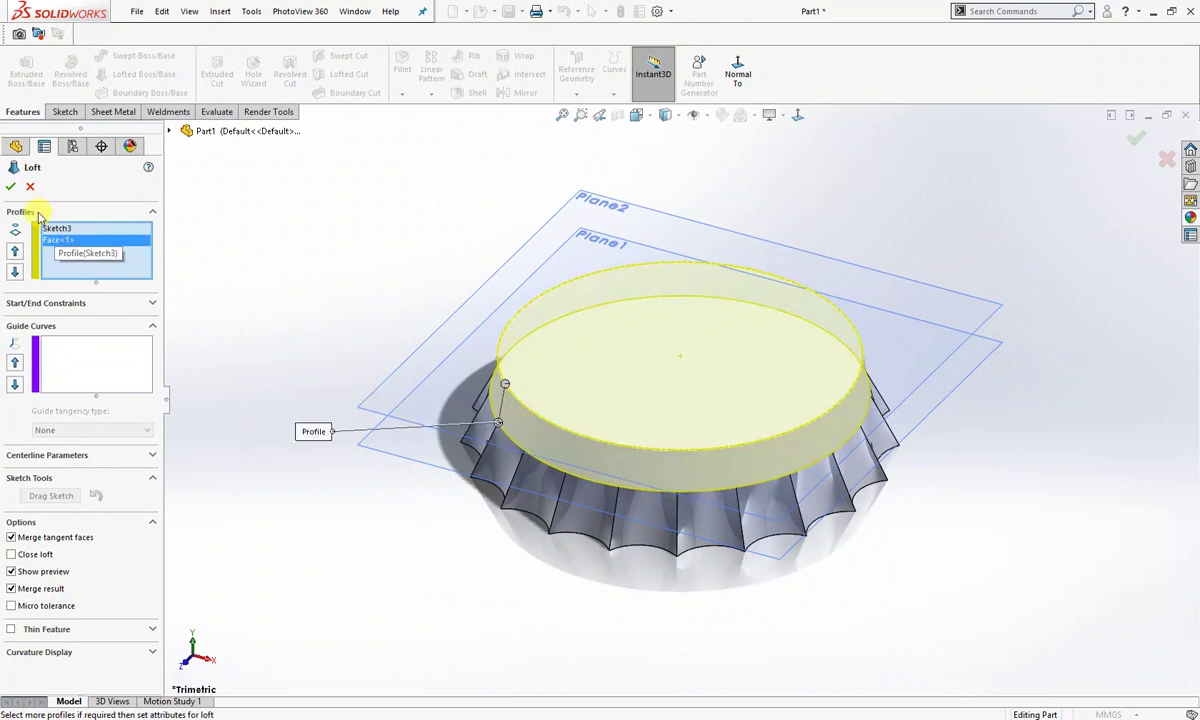
{"action": "left_click", "coordinate": [12, 186]}
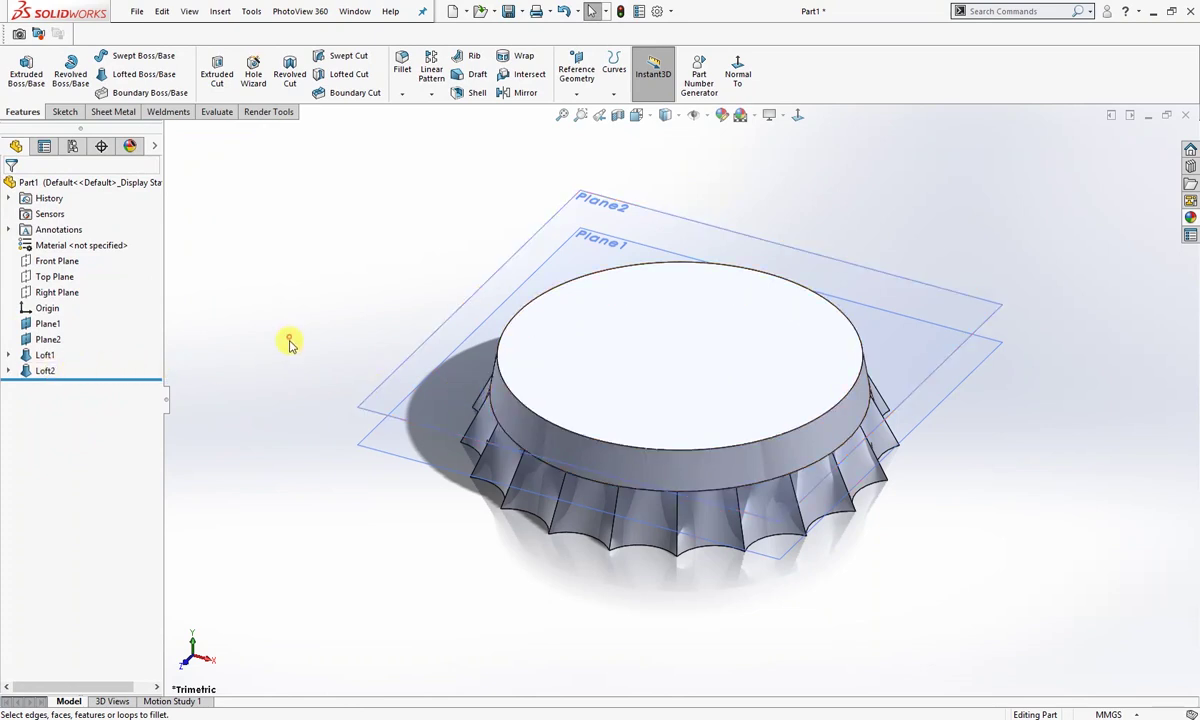
- Add Fillet1, a 2.5 mm fillet on the crown's top edge, for a domed top
{"action": "key", "text": "s"}
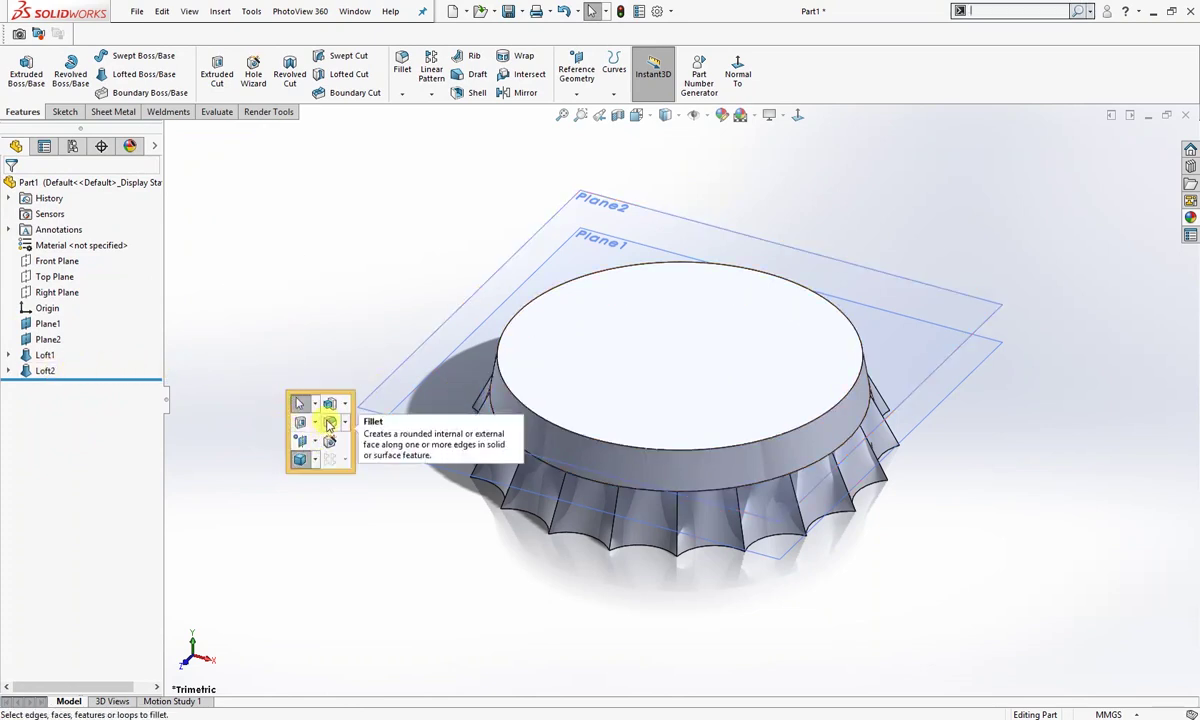
{"action": "left_click", "coordinate": [329, 424]}
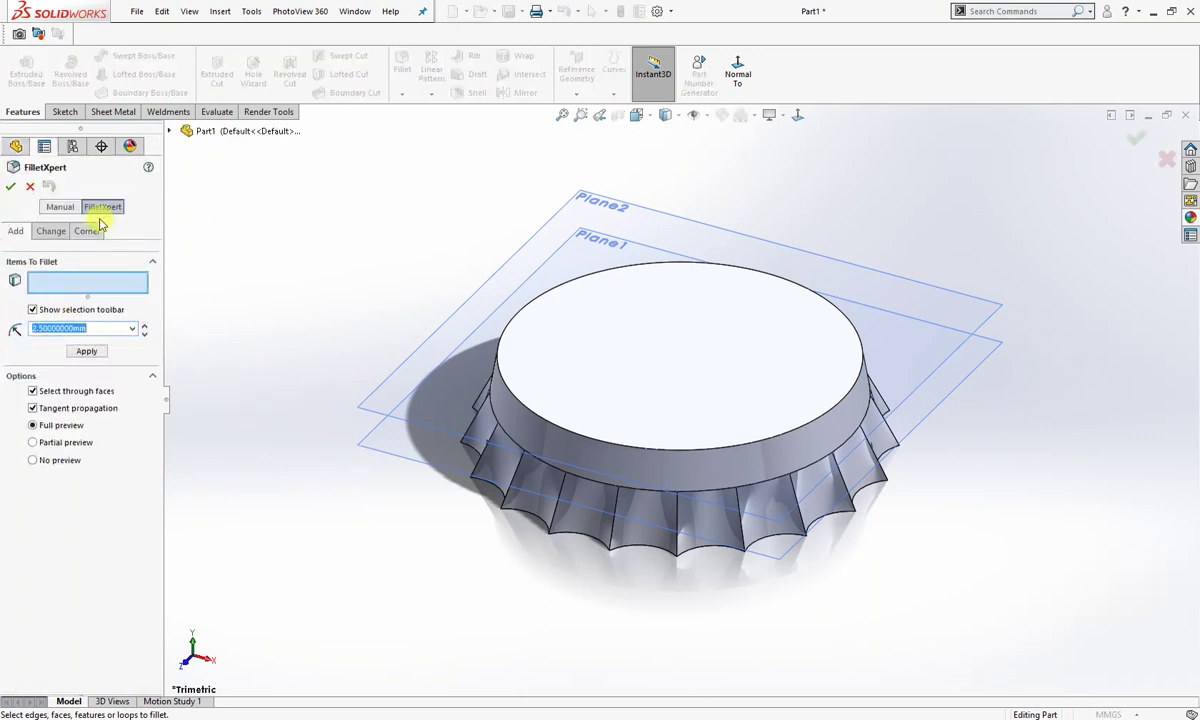
{"action": "left_click", "coordinate": [527, 410]}
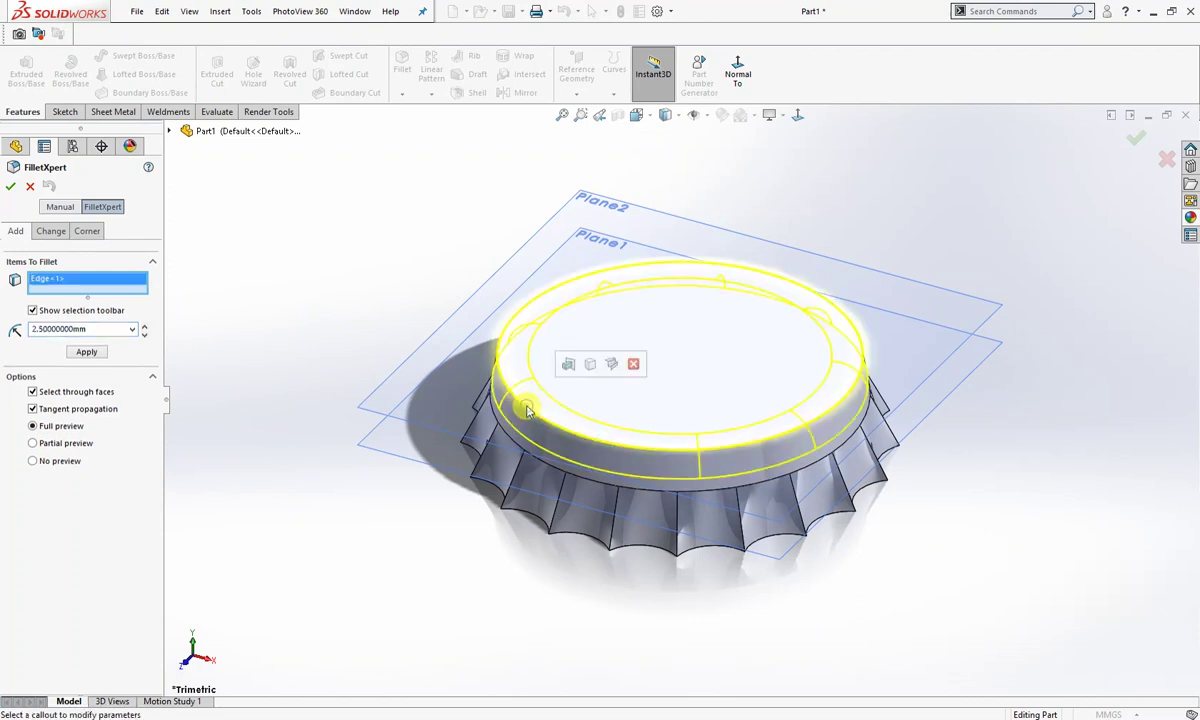
{"action": "left_click", "coordinate": [11, 187]}
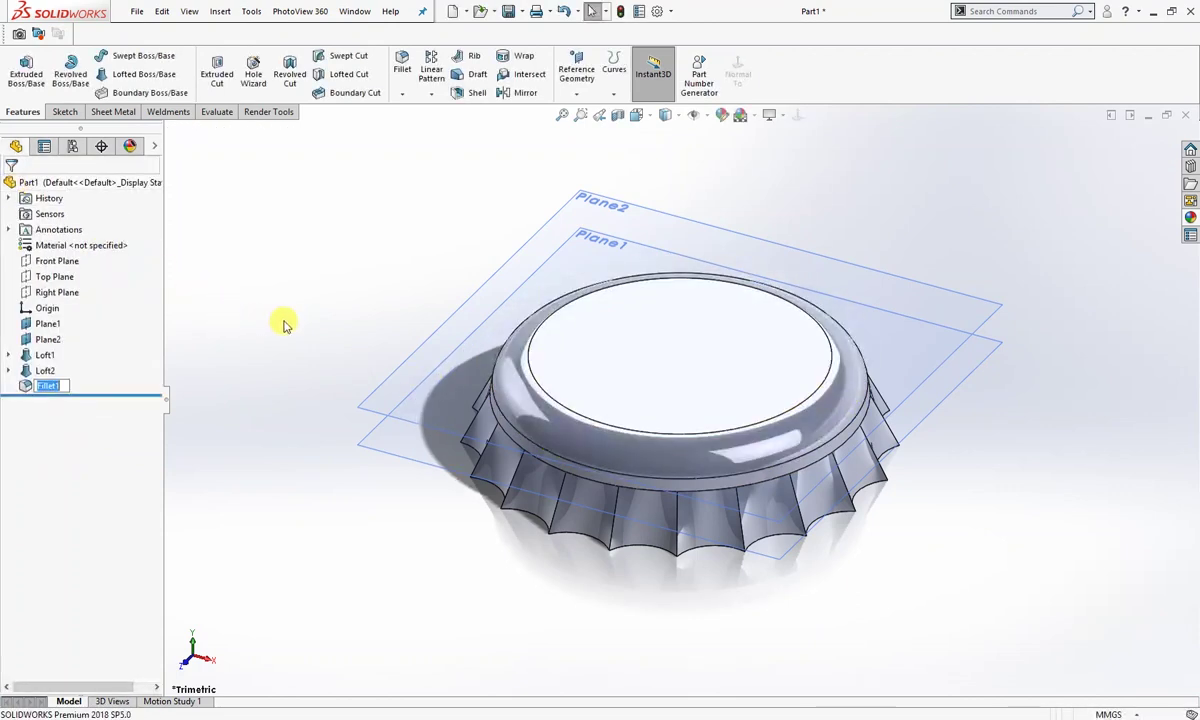
{"action": "left_click", "coordinate": [398, 394]}
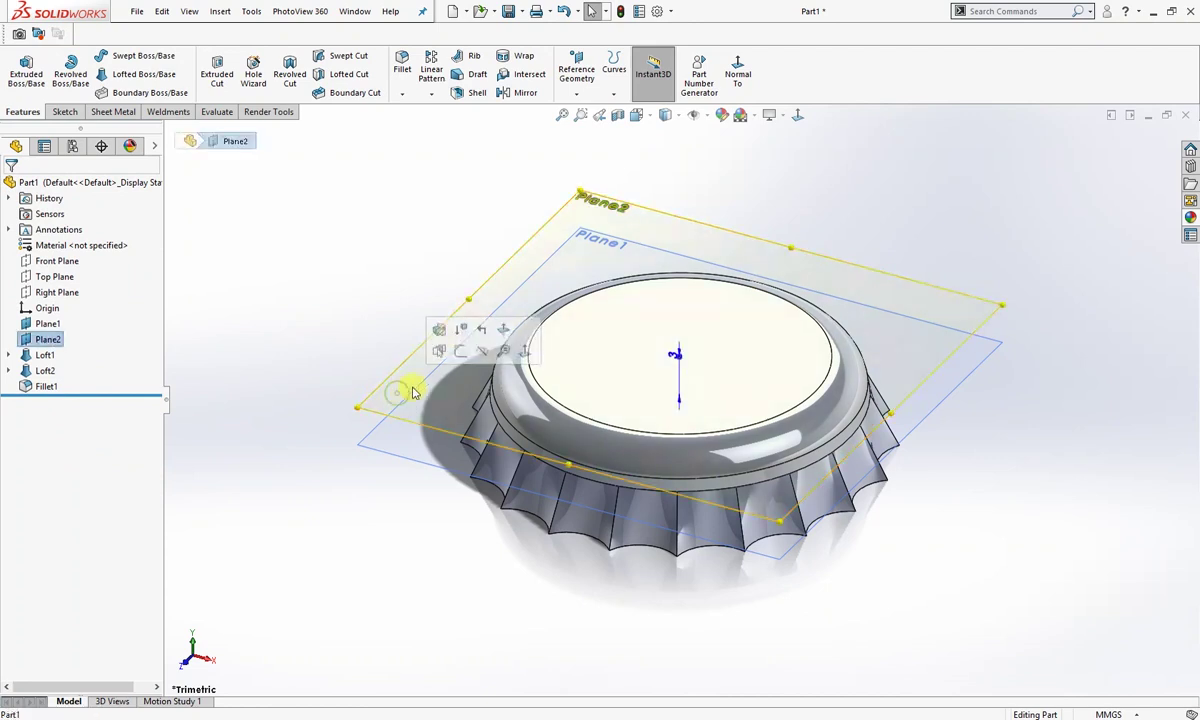
- Hide Plane2 and Plane1, then tilt the cap's top toward the viewer
{"action": "left_click", "coordinate": [480, 351]}
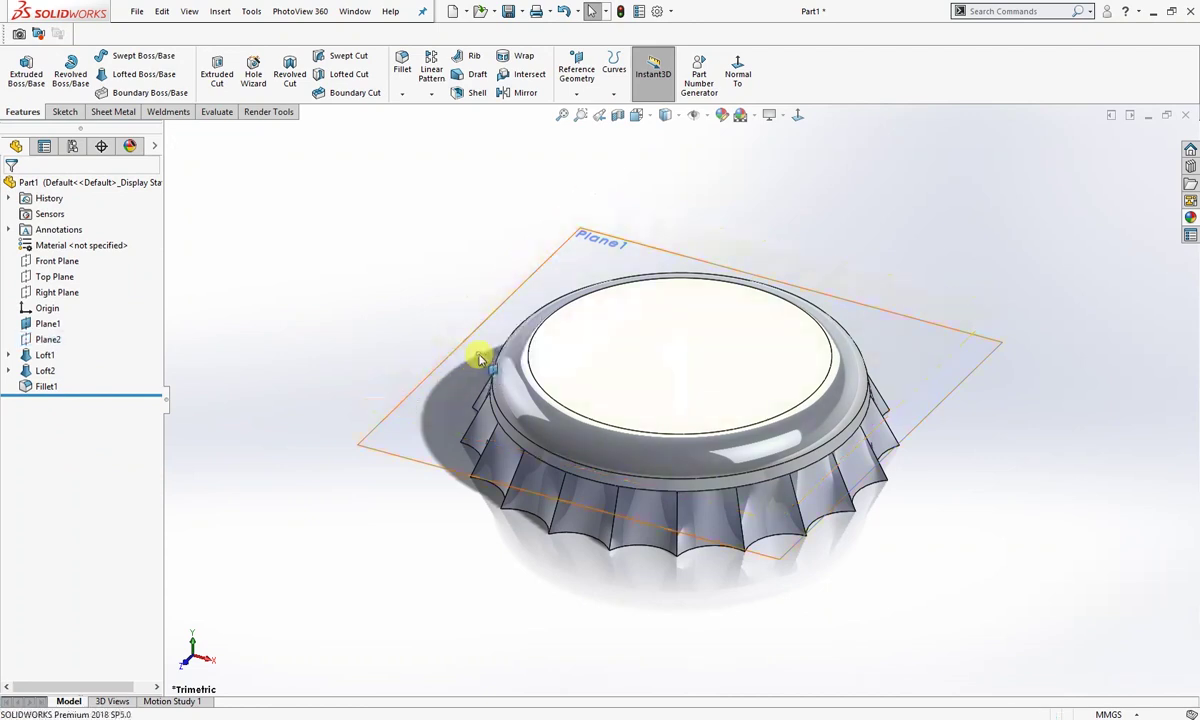
{"action": "left_click", "coordinate": [410, 418]}
{"action": "left_click", "coordinate": [490, 444]}
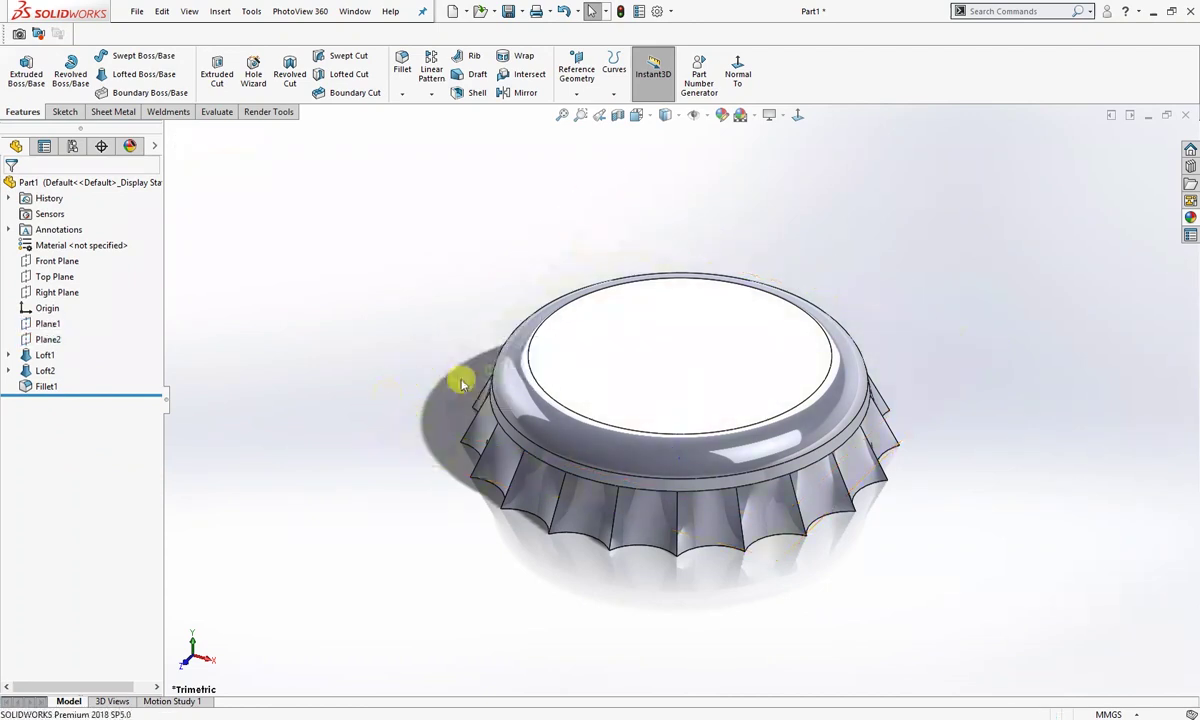
{"action": "middle_click_drag", "start_coordinate": [366, 400], "coordinate": [434, 319]}
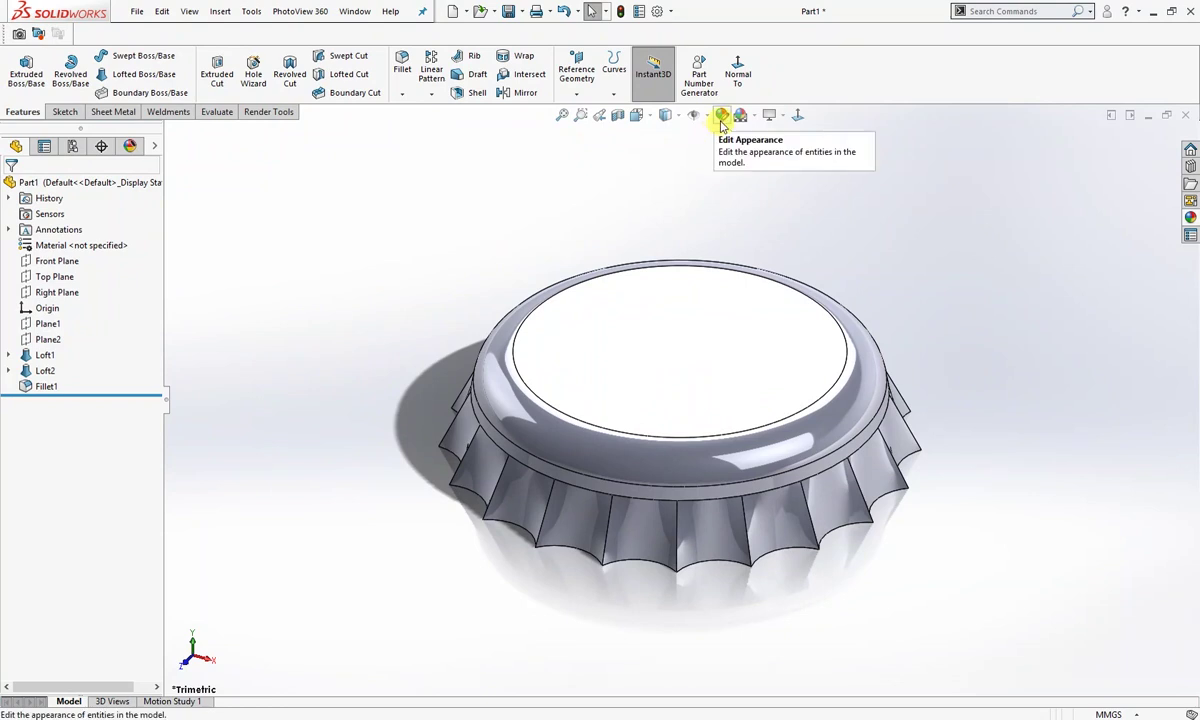
- Apply a red RGB 192, 0, 0 appearance to the whole Part1.SLDPRT
{"action": "left_click", "coordinate": [722, 116]}
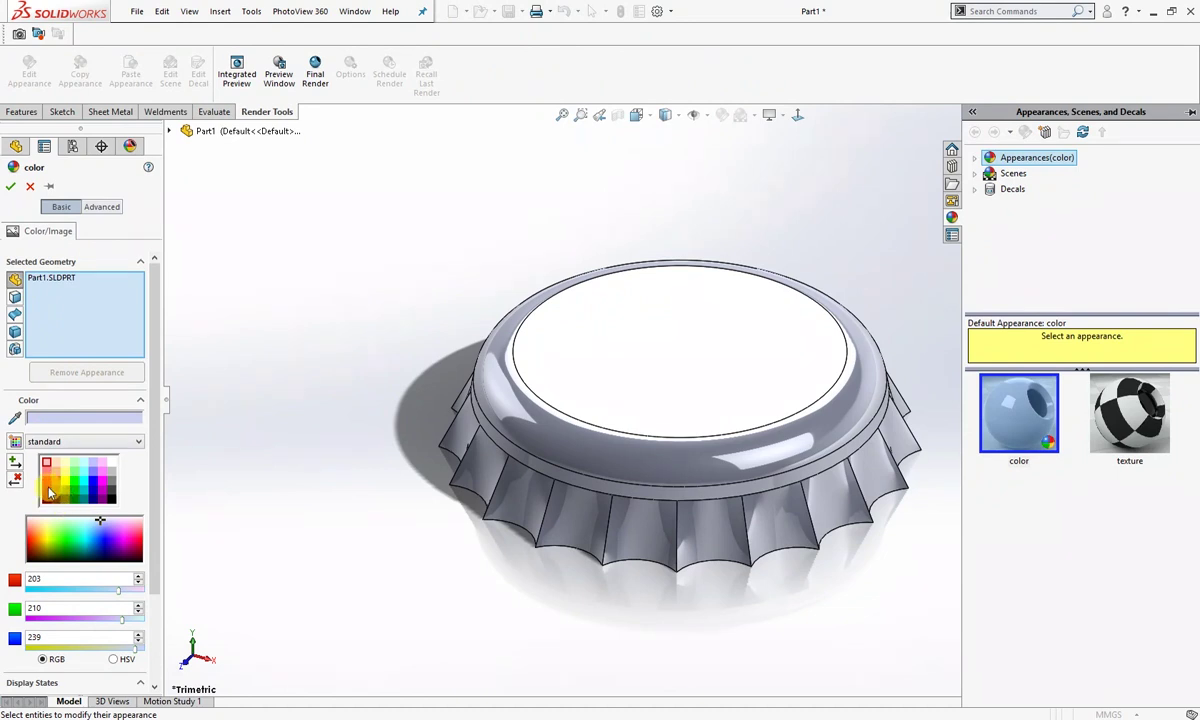
{"action": "left_click", "coordinate": [45, 487]}
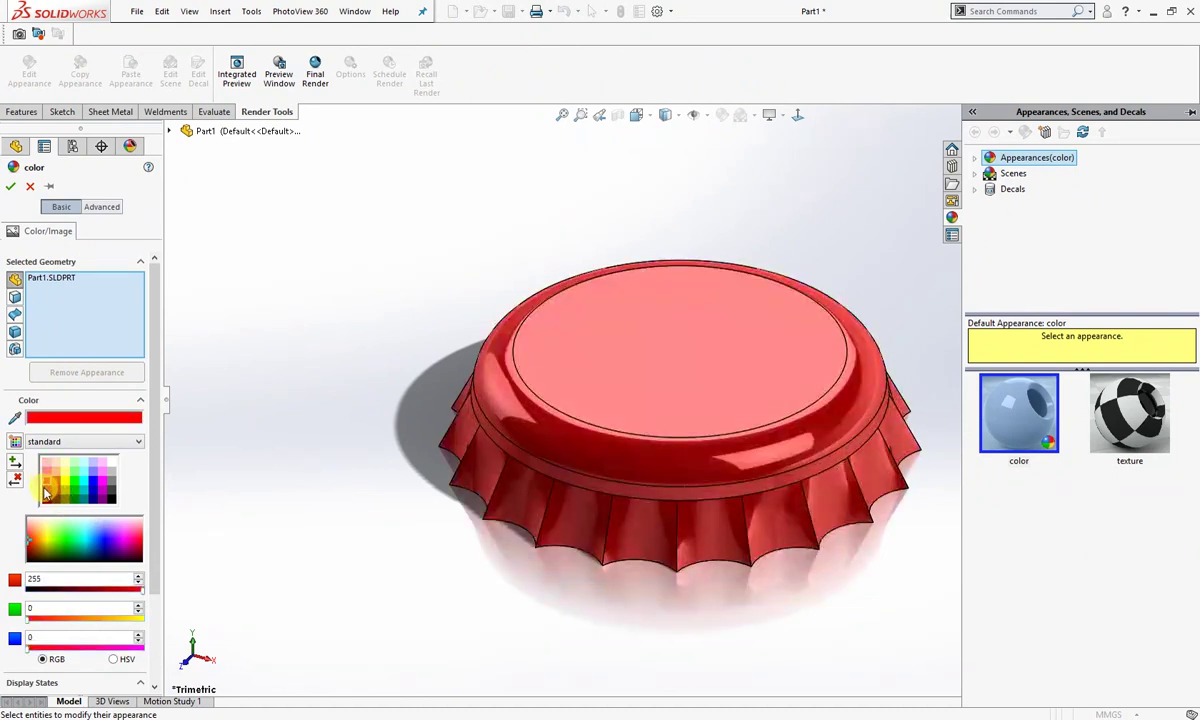
{"action": "left_click", "coordinate": [45, 492]}
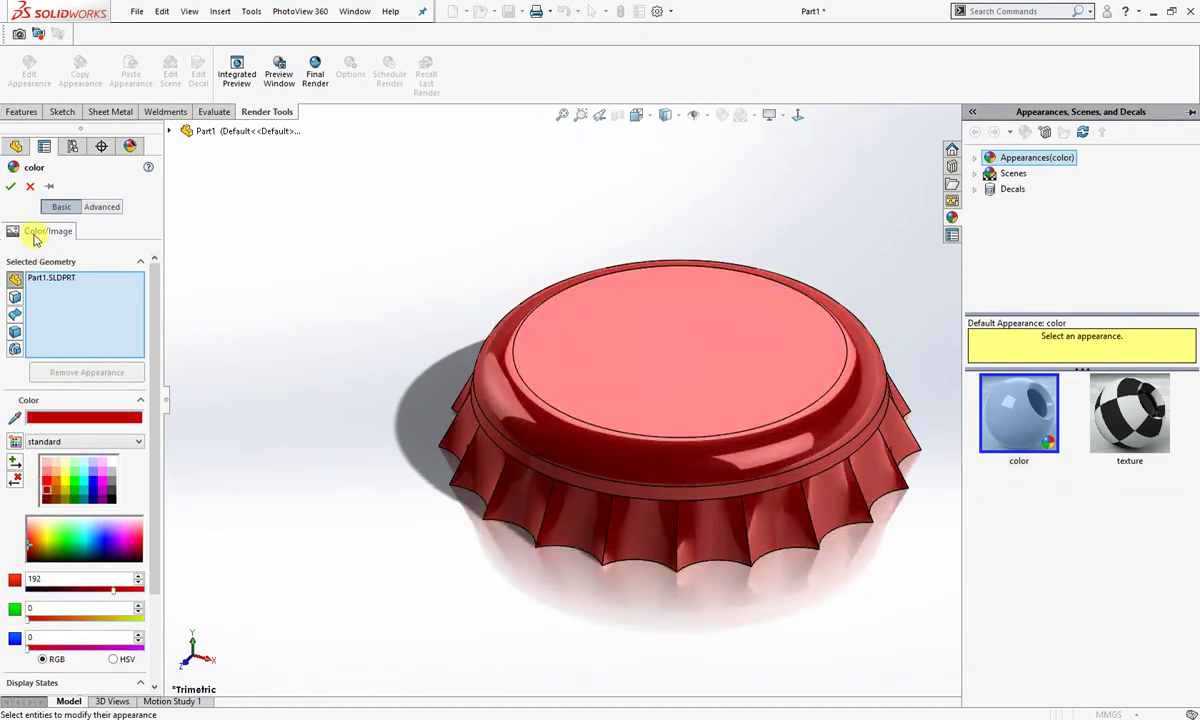
{"action": "left_click", "coordinate": [10, 187]}
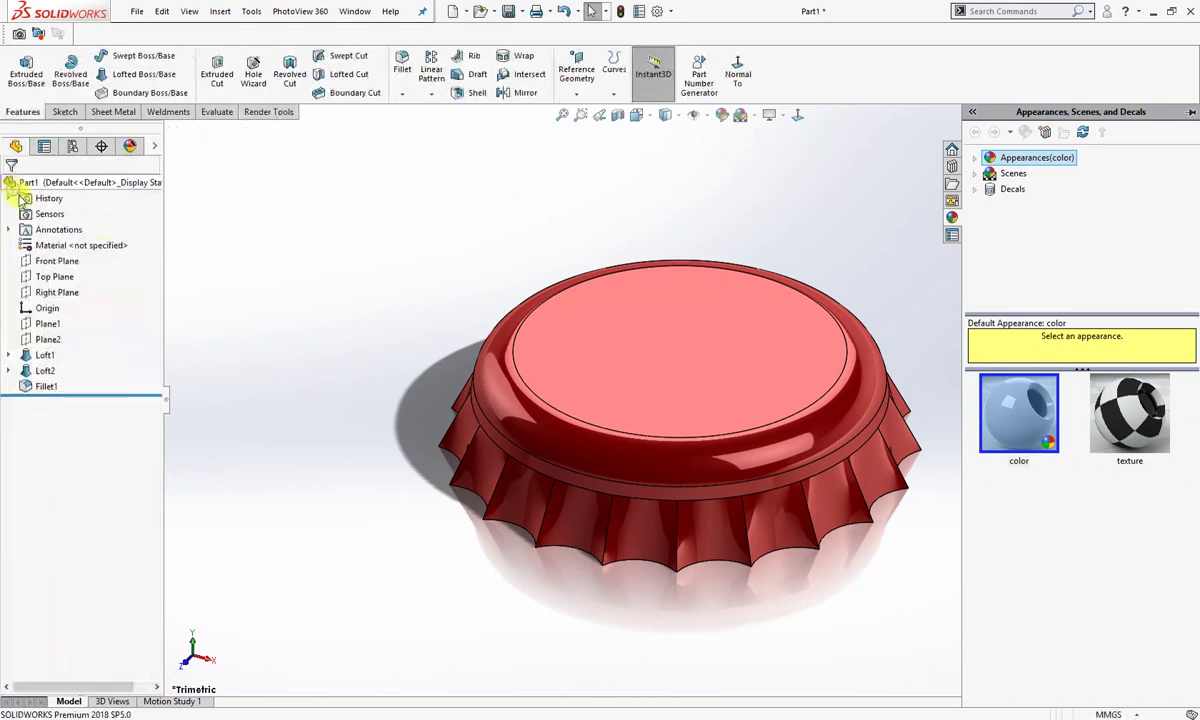
- Start a decal and load logo.png from the Dropbox\Decals folder as its image
{"action": "right_click_drag", "start_coordinate": [259, 344], "coordinate": [305, 323]}
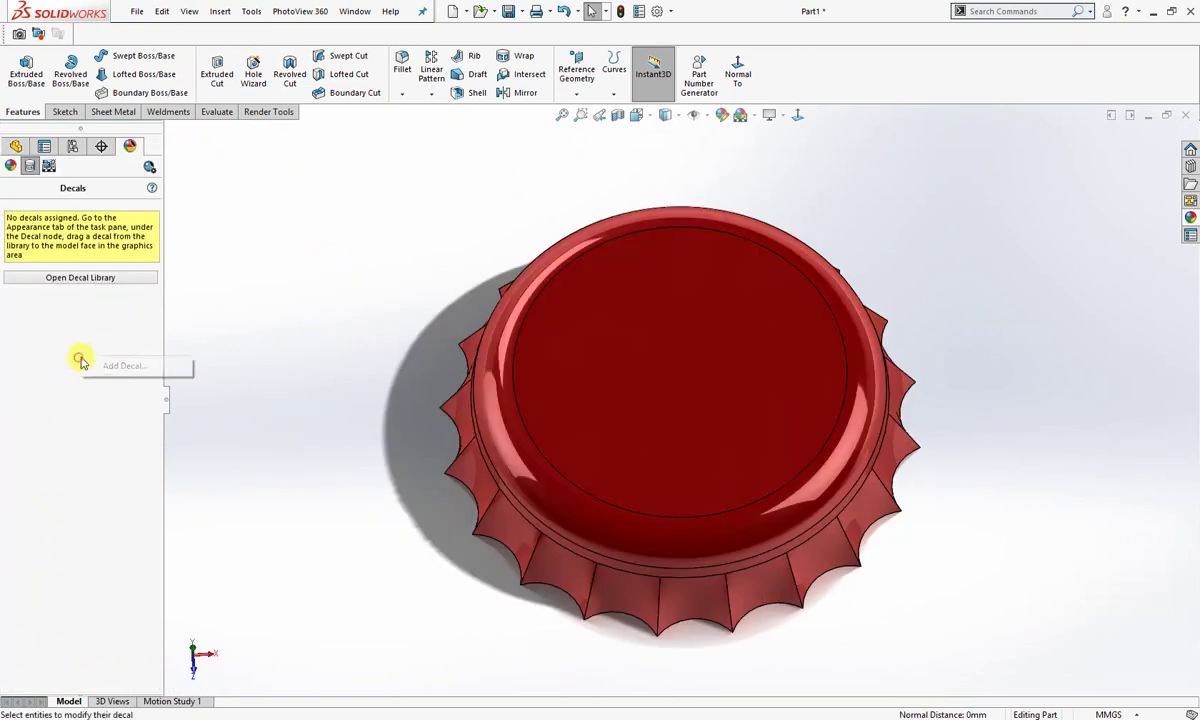
{"action": "left_click", "coordinate": [113, 367]}
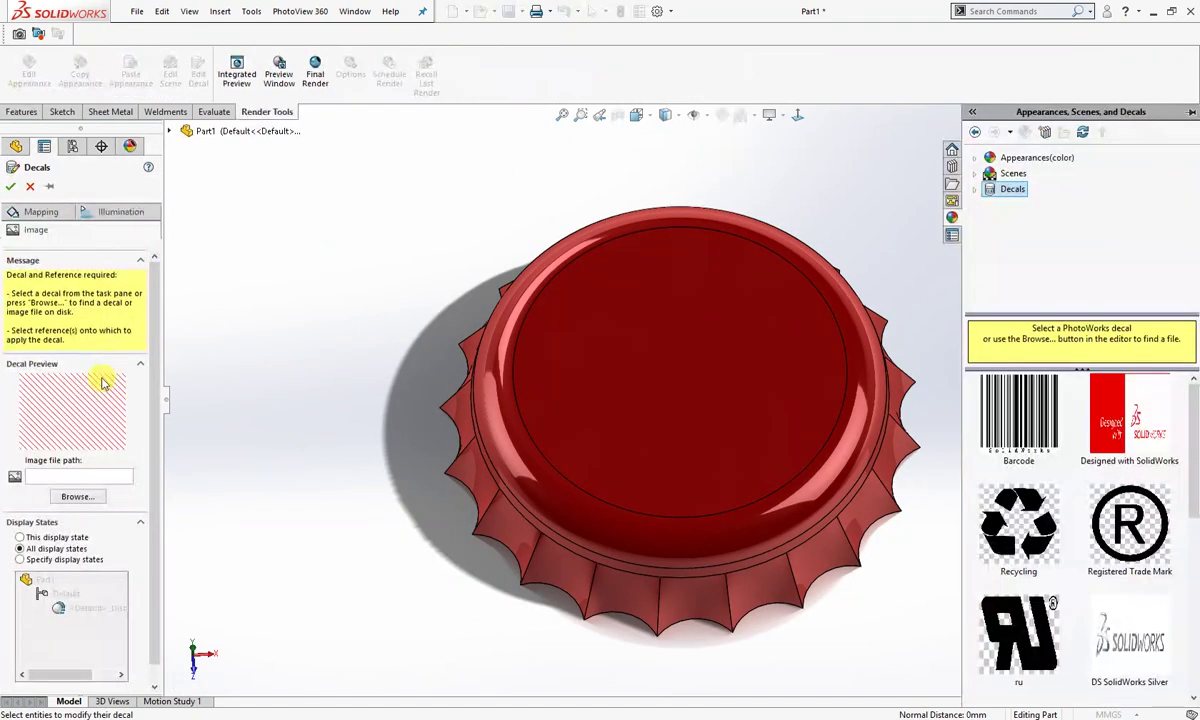
{"action": "left_click", "coordinate": [78, 497]}
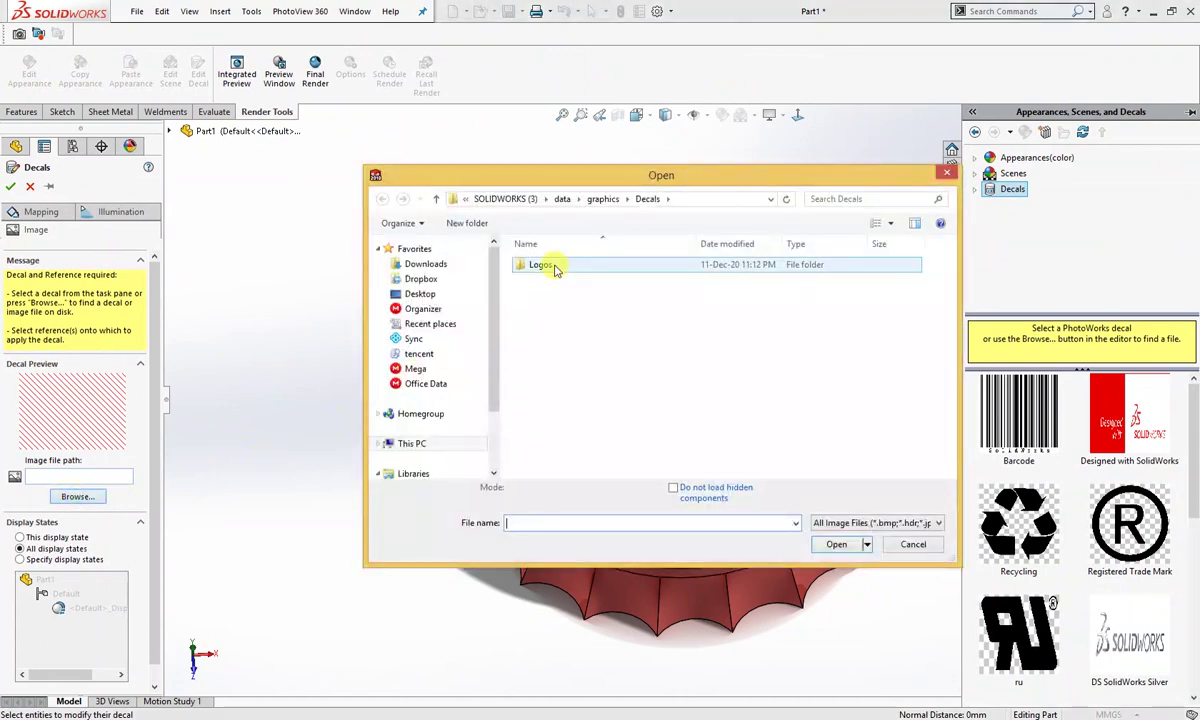
{"action": "left_click", "coordinate": [421, 279]}
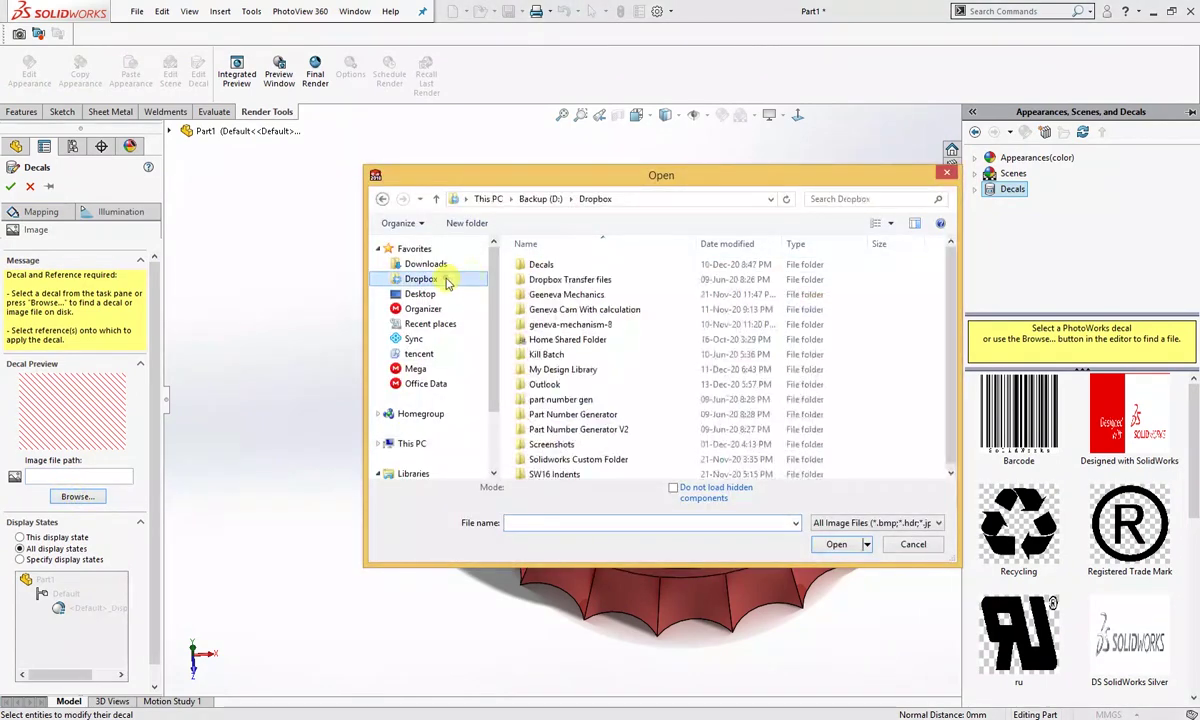
{"action": "double_click", "coordinate": [538, 265]}
{"action": "left_click", "coordinate": [637, 265]}
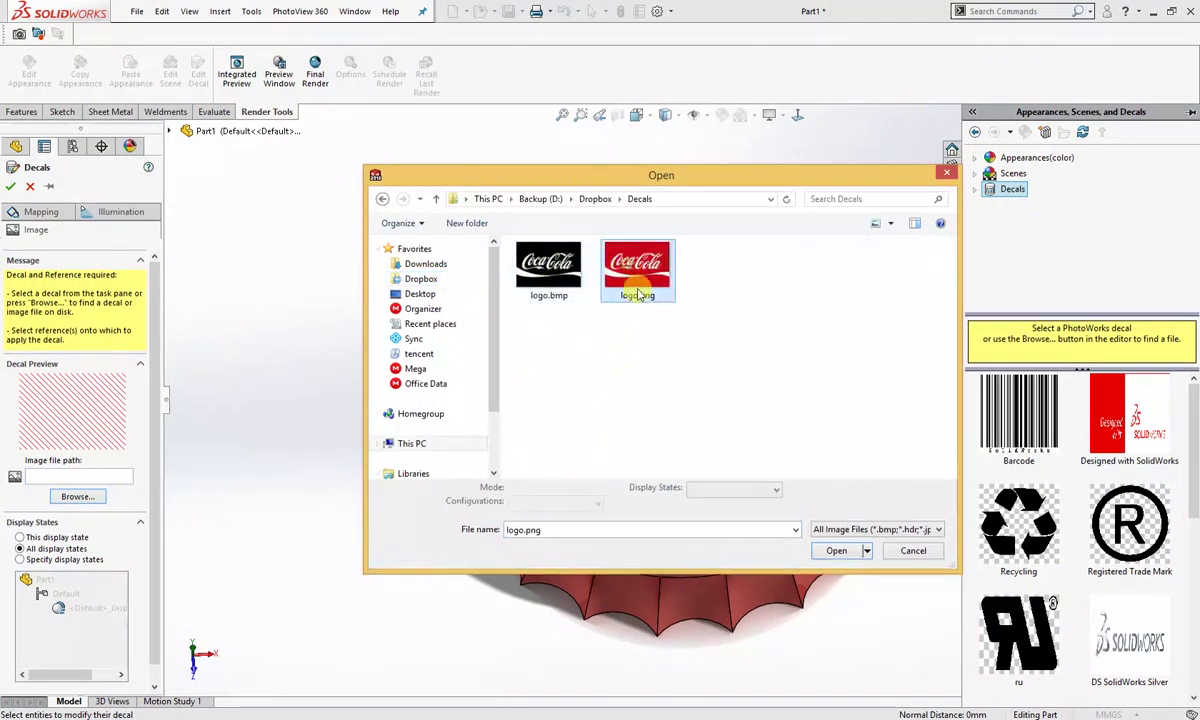
{"action": "left_click", "coordinate": [828, 529]}
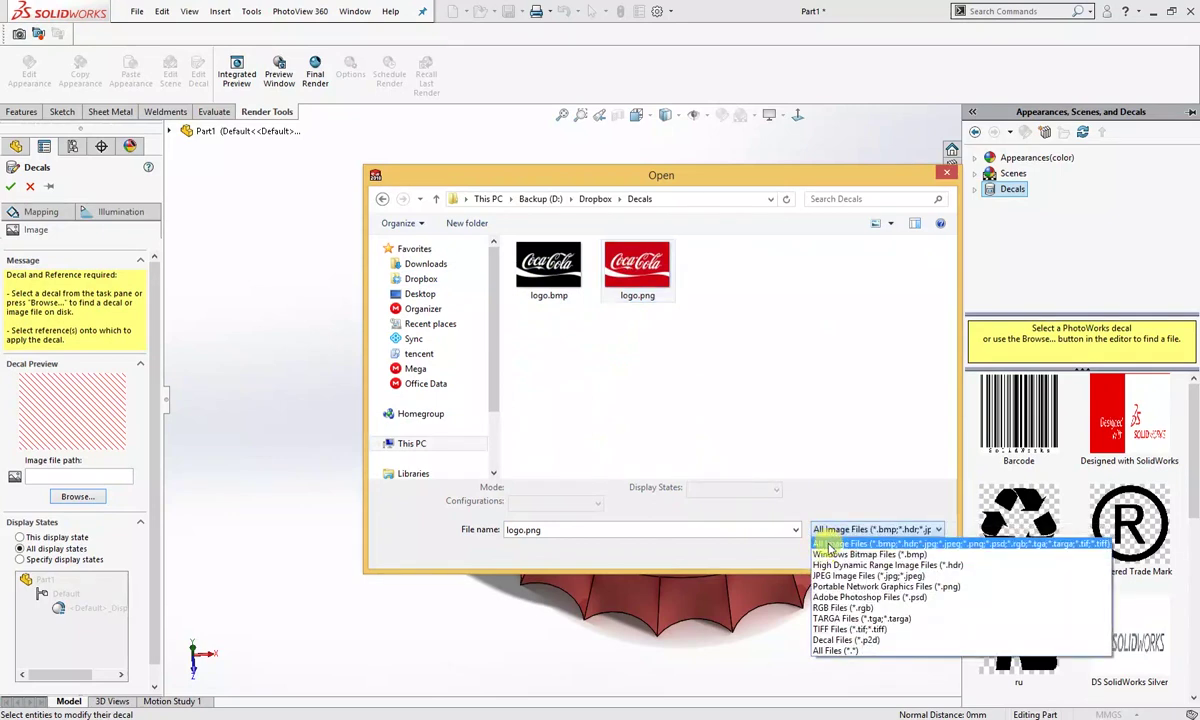
{"action": "left_click", "coordinate": [590, 267]}
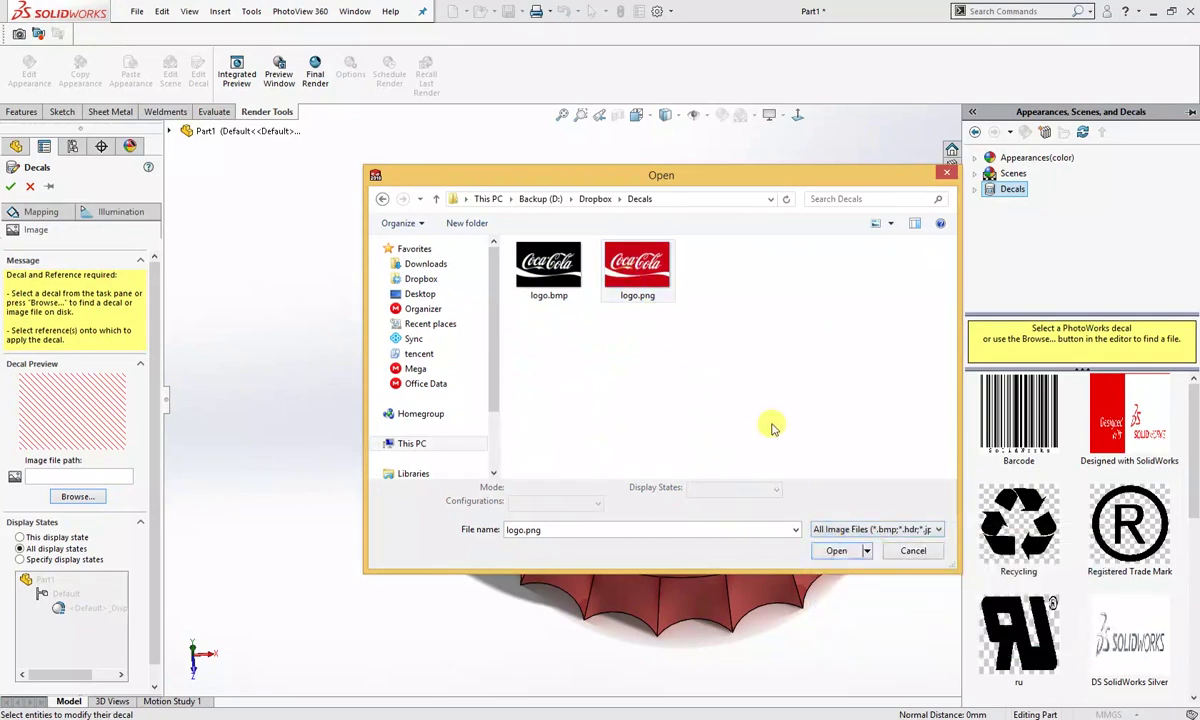
{"action": "left_click", "coordinate": [836, 551]}
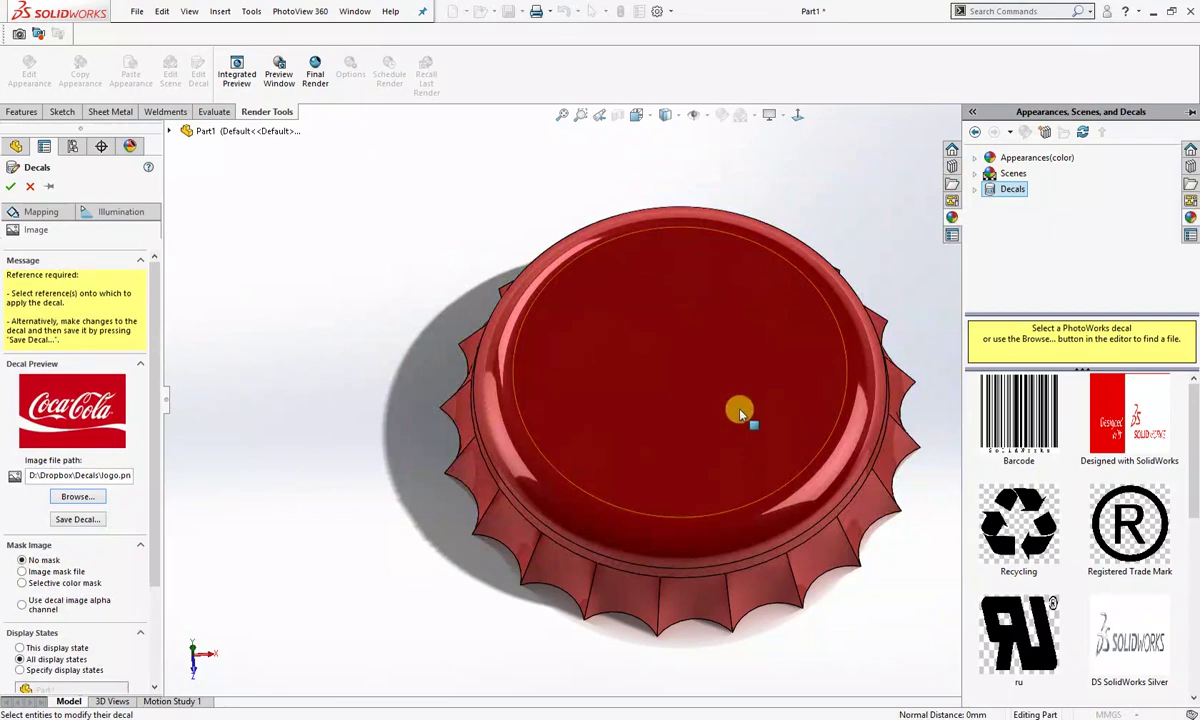
- Place the decal on the cap's top face and rotate it 180° on the Mapping tab
{"action": "left_click", "coordinate": [738, 412]}
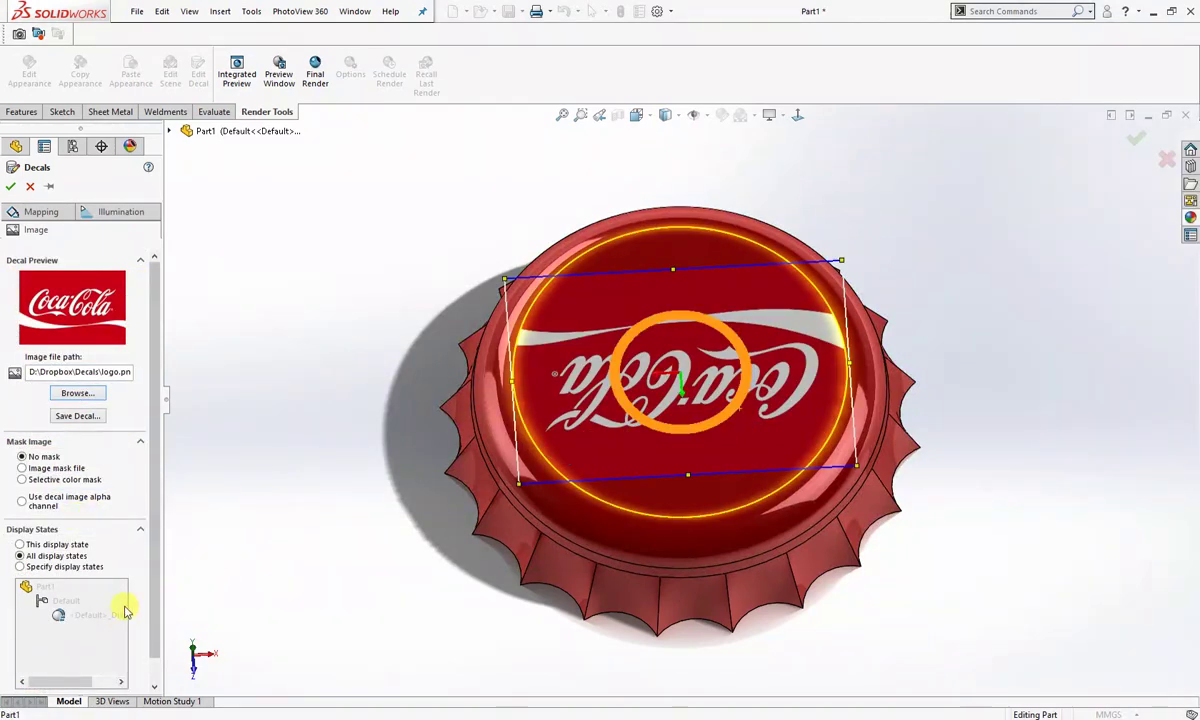
{"action": "left_click", "coordinate": [40, 212]}
{"action": "type", "text": "18"}
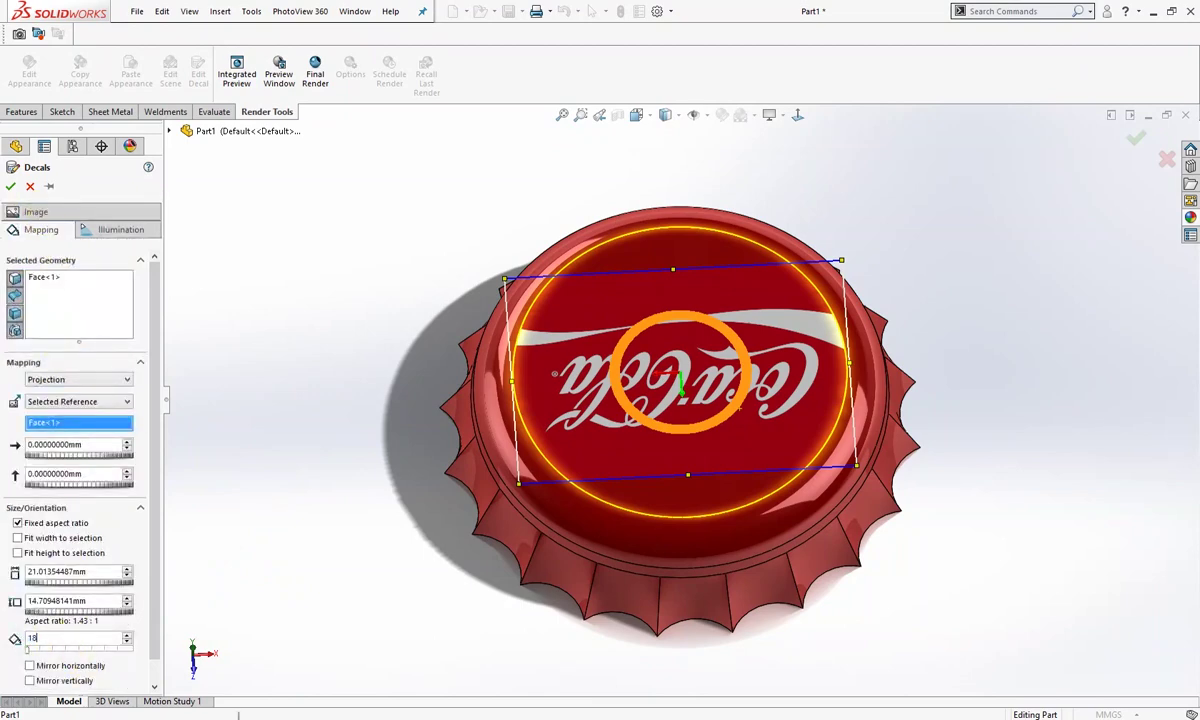
{"action": "type", "text": "0"}
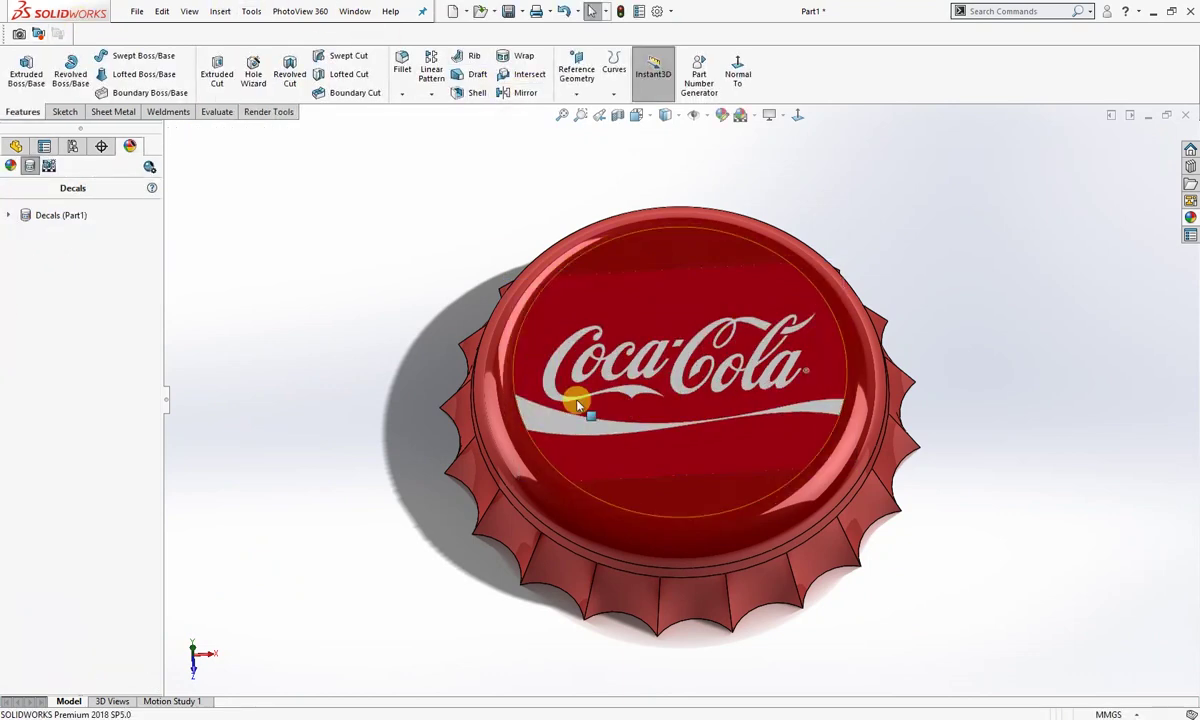
- Orbit slightly to view the logo, then right-click Decals (Part1) in the DisplayManager
{"action": "mouse_move", "coordinate": [576, 402]}
{"action": "middle_mouse_down"}
{"action": "mouse_move", "coordinate": [608, 383]}
{"action": "mouse_move", "coordinate": [515, 376]}
{"action": "middle_mouse_up"}
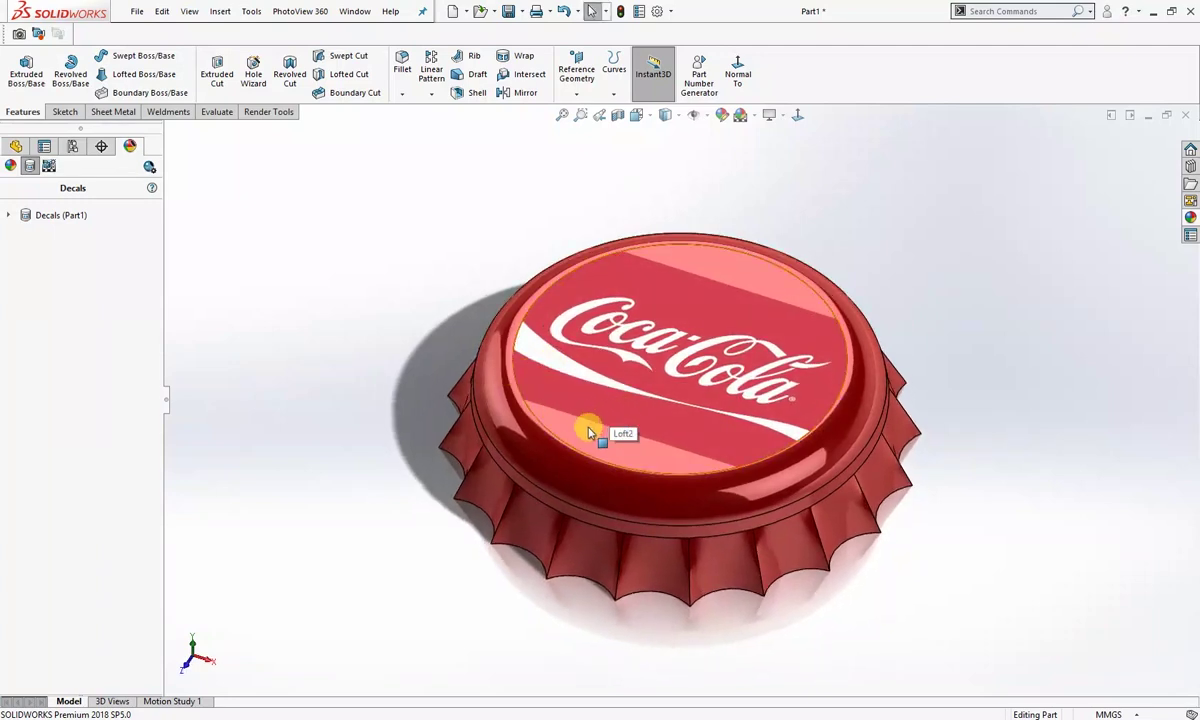
{"action": "mouse_move", "coordinate": [593, 426]}
{"action": "left_mouse_down"}
{"action": "mouse_move", "coordinate": [599, 417]}
{"action": "mouse_move", "coordinate": [45, 218]}
{"action": "left_mouse_up"}
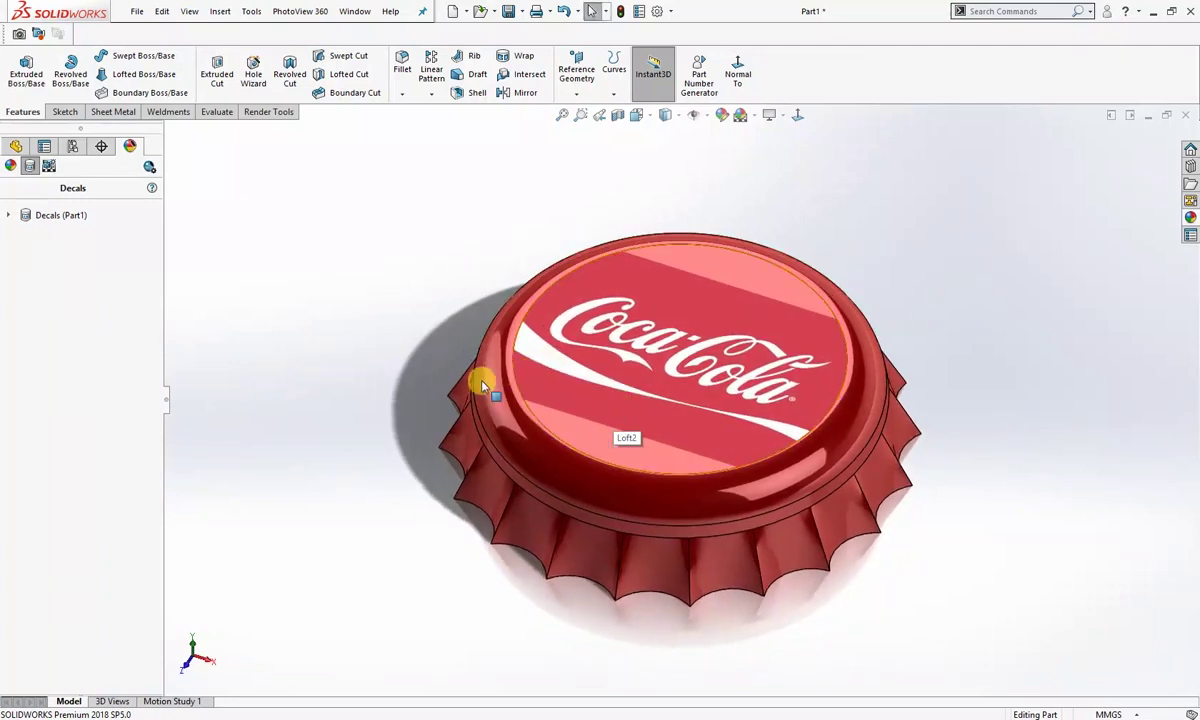
{"action": "right_click", "coordinate": [42, 220]}
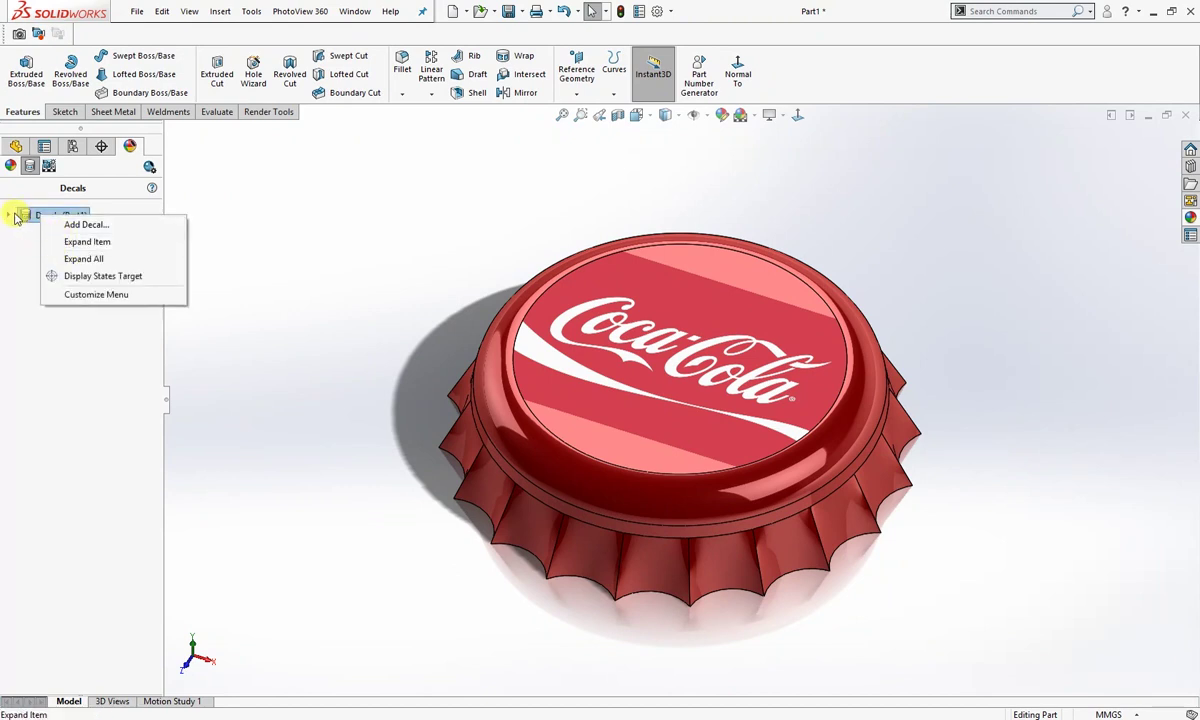
- Edit the logo decal with a selective colour mask that makes its red background transparent
{"action": "left_click", "coordinate": [10, 220]}
{"action": "right_click", "coordinate": [45, 231]}
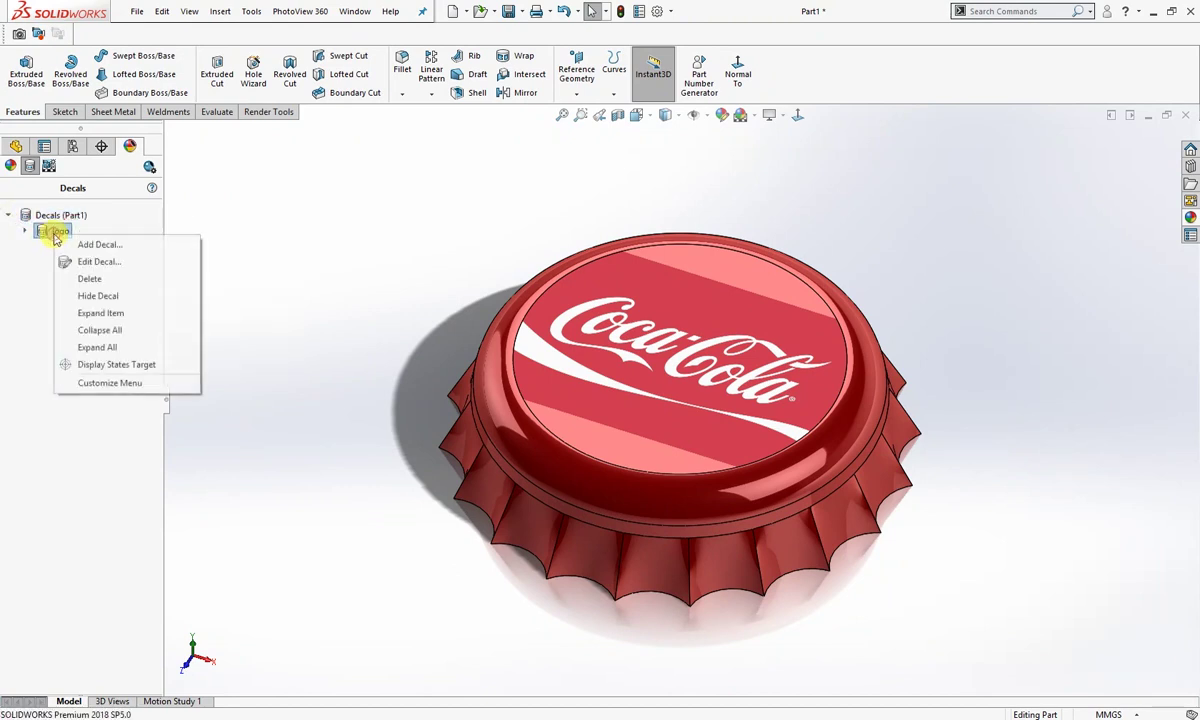
{"action": "left_click", "coordinate": [85, 261]}
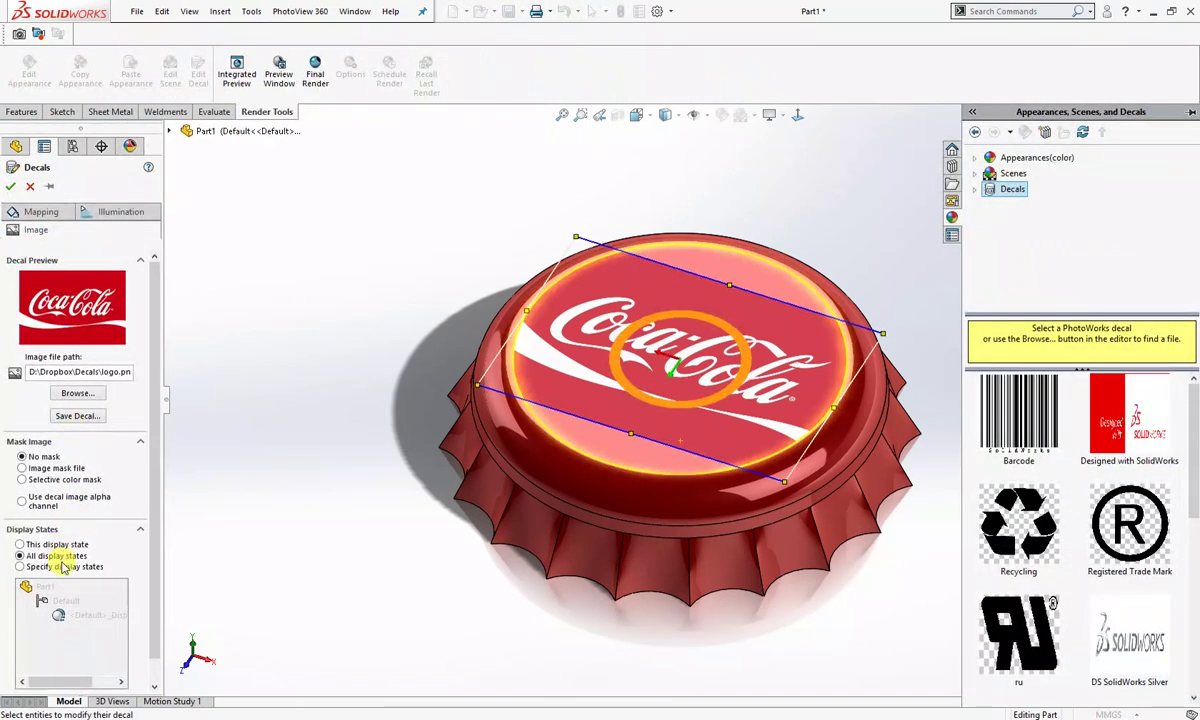
{"action": "left_click", "coordinate": [40, 481]}
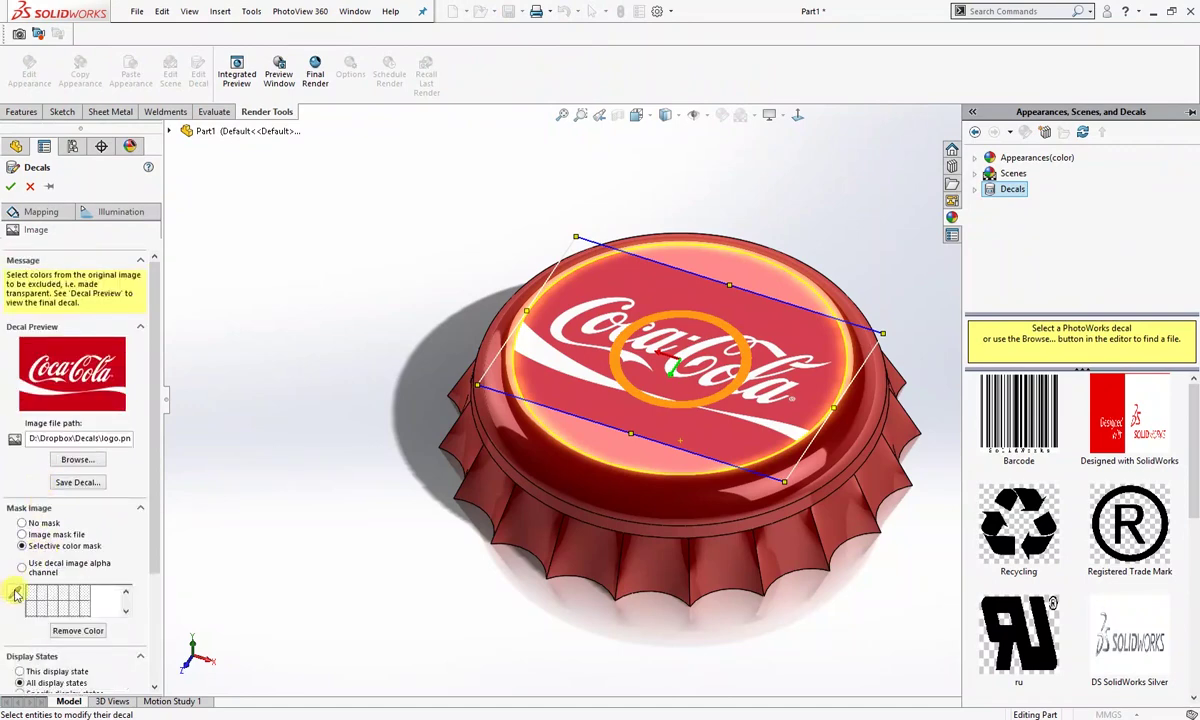
{"action": "left_click", "coordinate": [113, 356]}
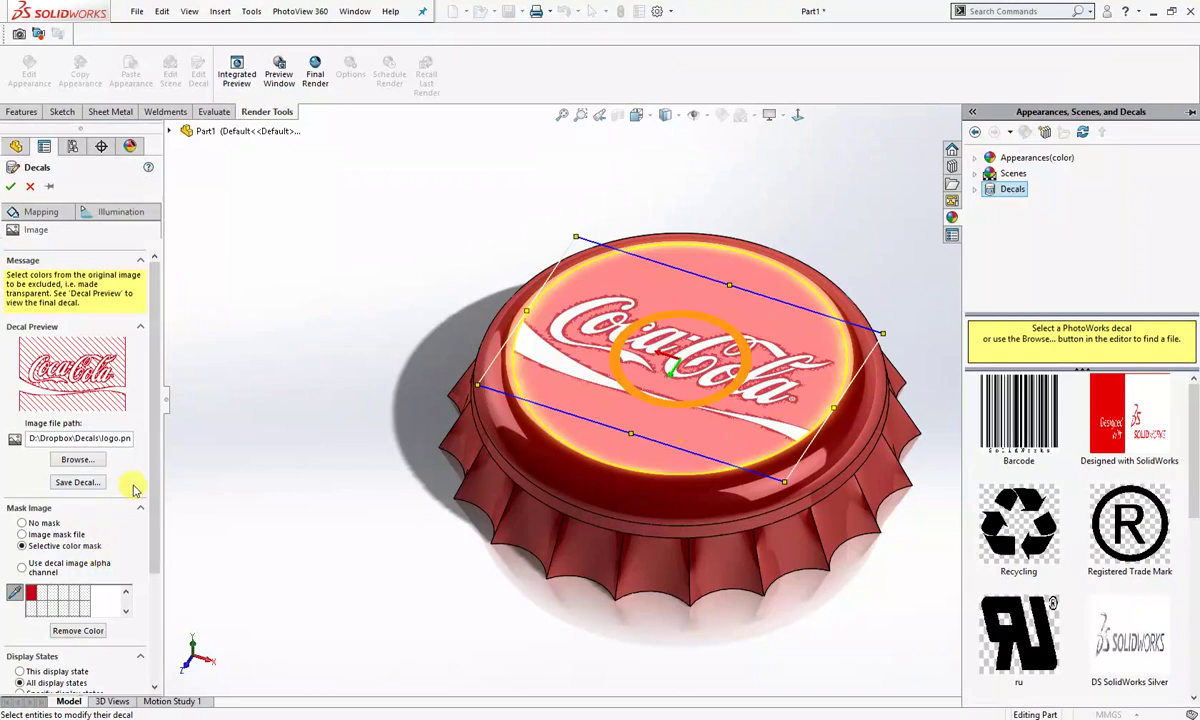
{"action": "left_click", "coordinate": [10, 186]}
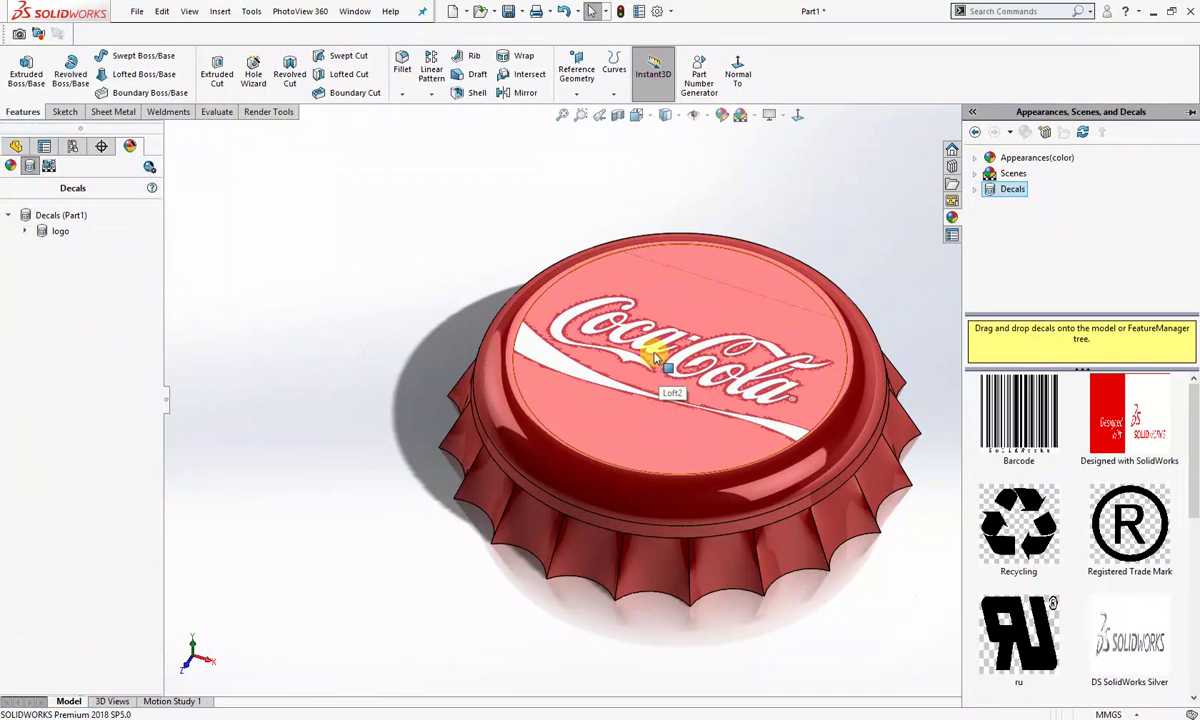
- Zoom in on the masked logo, collapse the library pane, then return to trimetric view
{"action": "scroll", "coordinate": [655, 370], "scroll_direction": "down", "scroll_amount": 2}
{"action": "scroll", "coordinate": [640, 350], "scroll_direction": "down", "scroll_amount": 1}
{"action": "scroll", "coordinate": [628, 335], "scroll_direction": "down", "scroll_amount": 1}
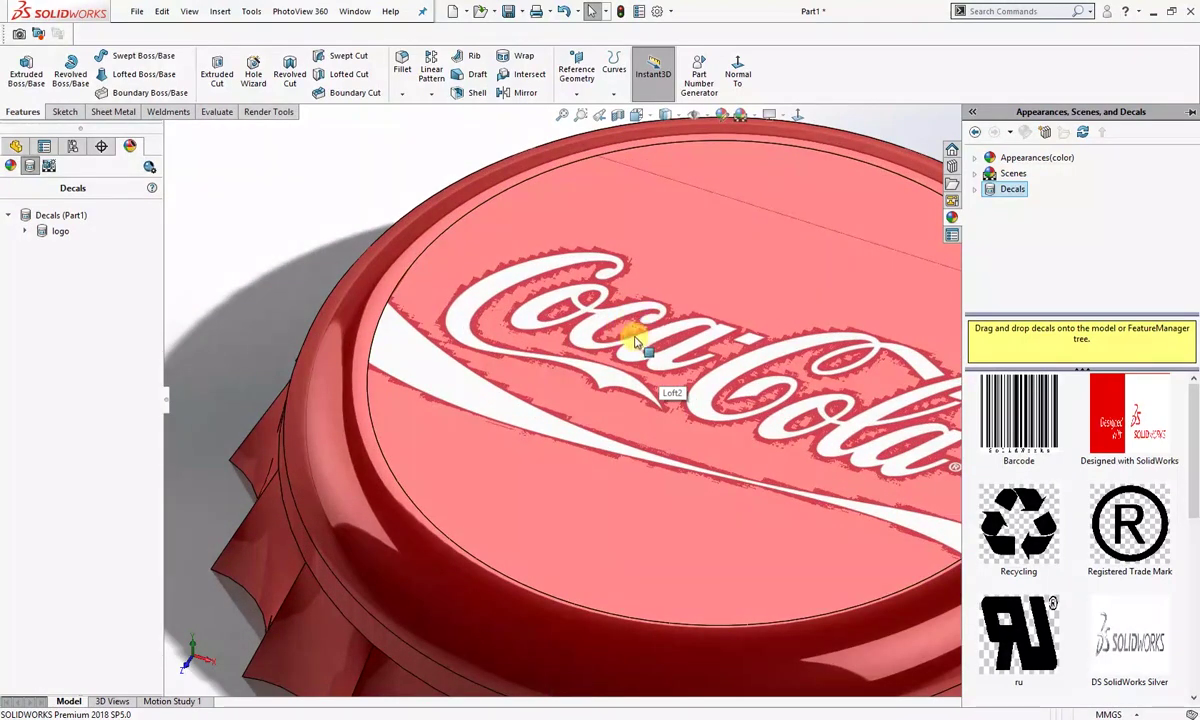
{"action": "left_click", "coordinate": [340, 195]}
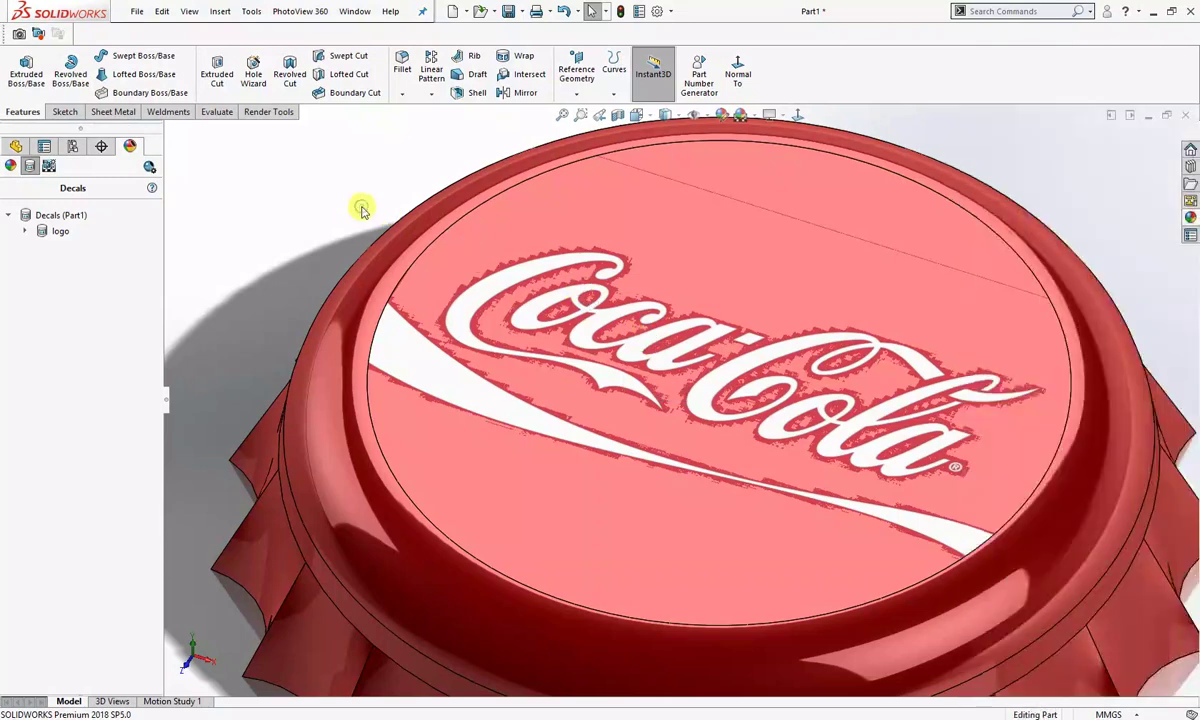
{"action": "scroll", "coordinate": [224, 335], "scroll_direction": "up", "scroll_amount": 2}
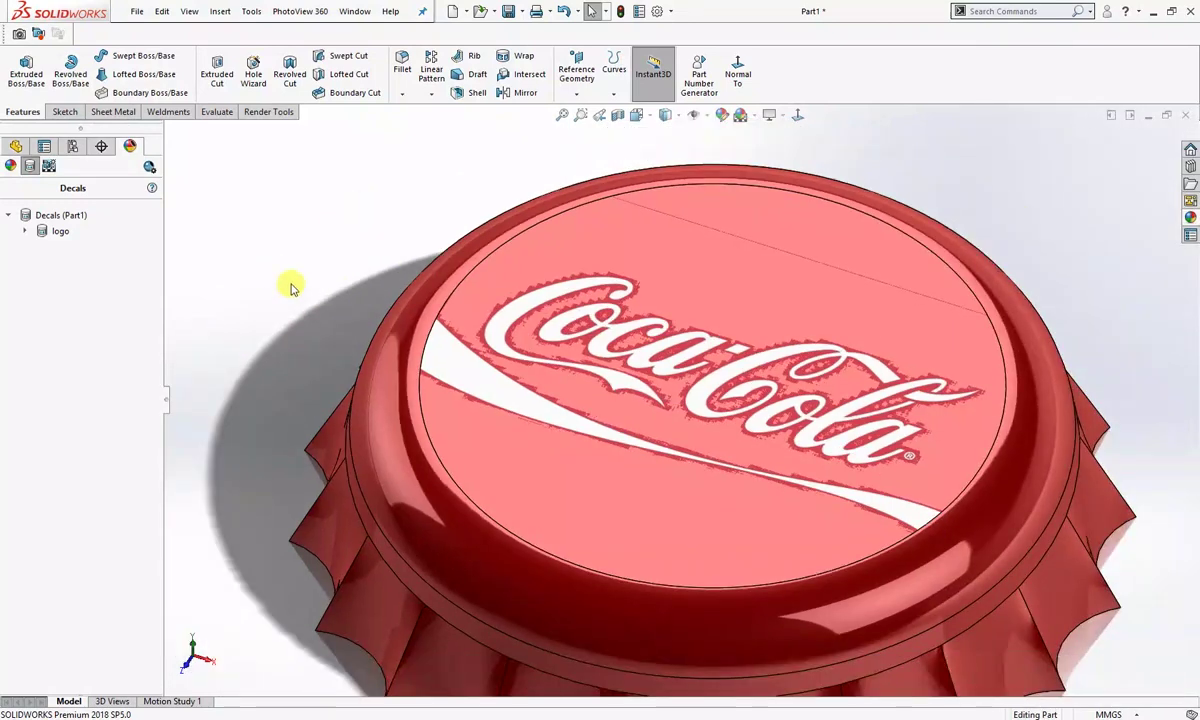
{"action": "right_click_drag", "start_coordinate": [295, 273], "coordinate": [346, 242]}
{"action": "right_click_drag", "start_coordinate": [295, 281], "coordinate": [380, 217]}
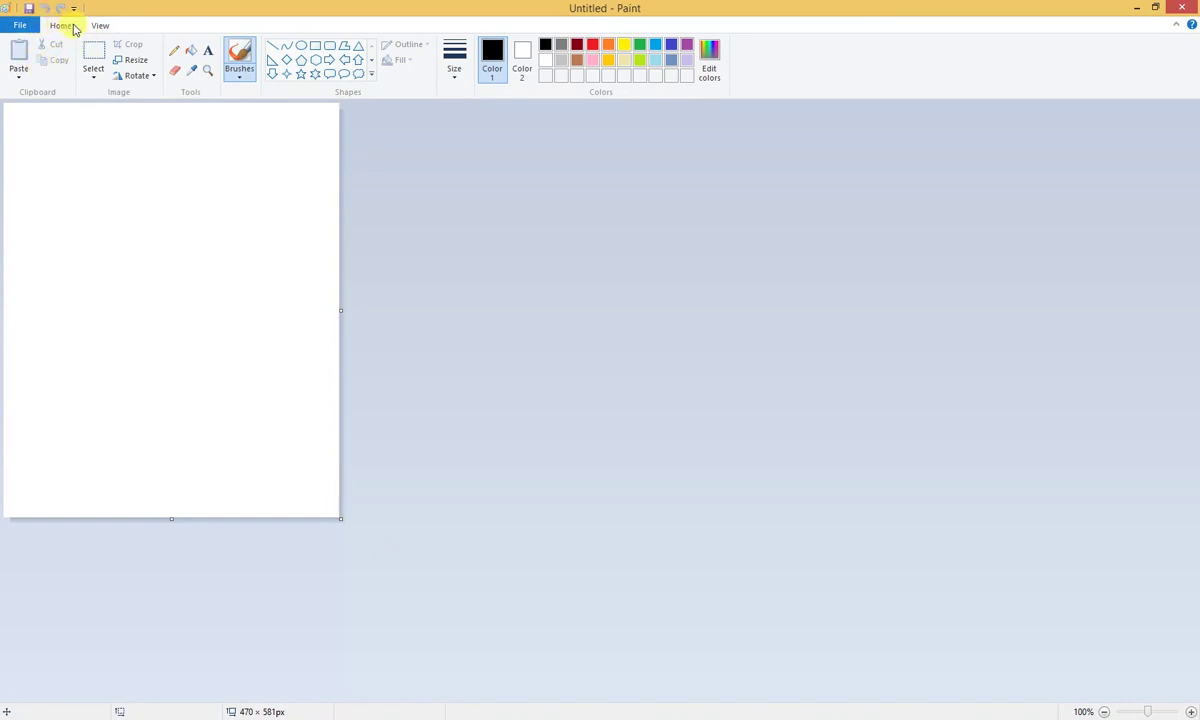
- Open logo.png from the Dropbox\Decals folder in Paint
{"action": "left_click", "coordinate": [20, 24]}
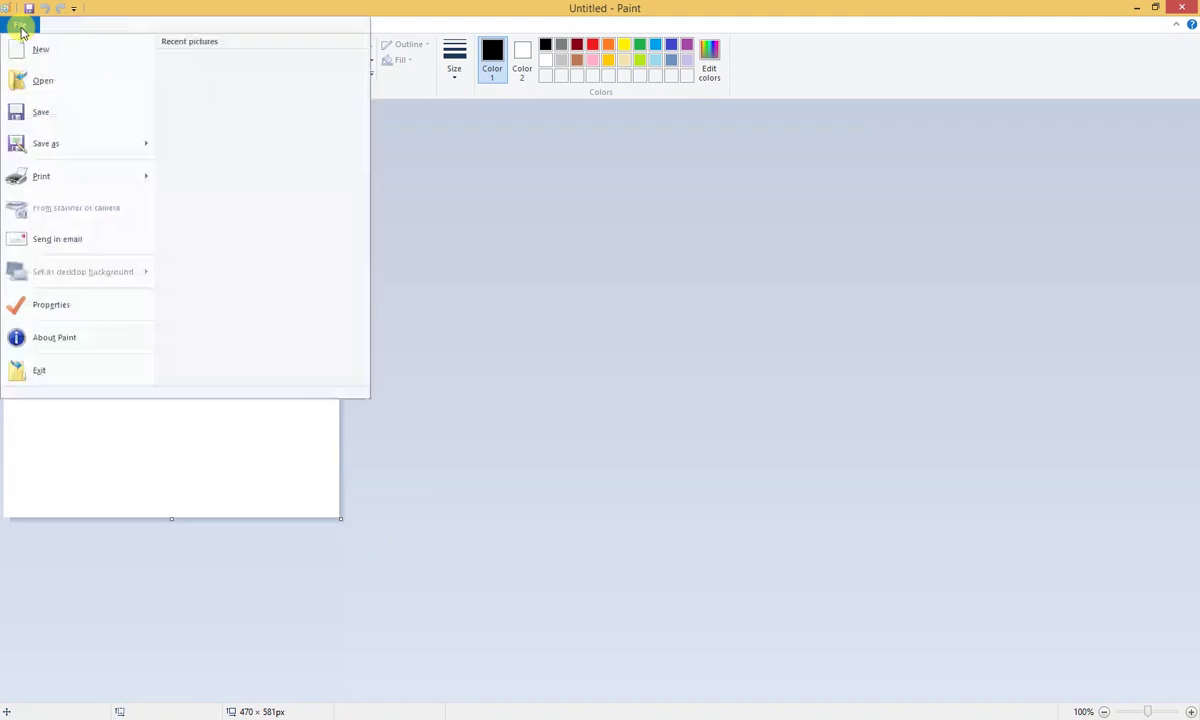
{"action": "left_click", "coordinate": [36, 84]}
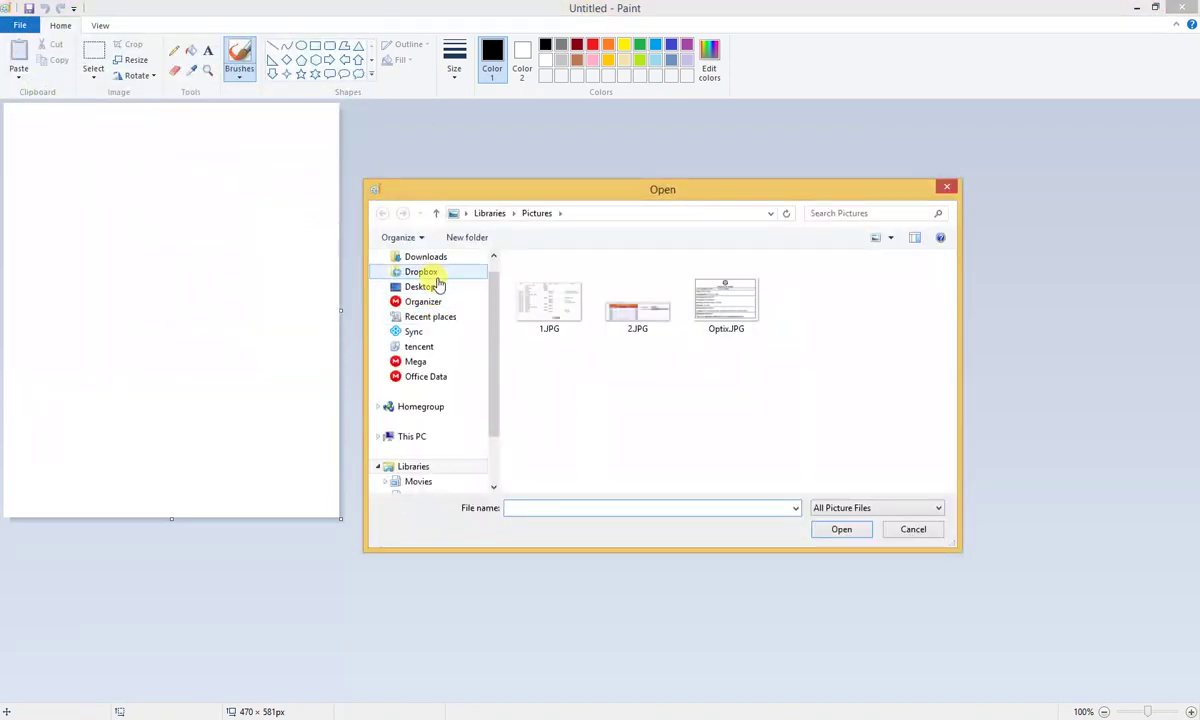
{"action": "left_click", "coordinate": [437, 279]}
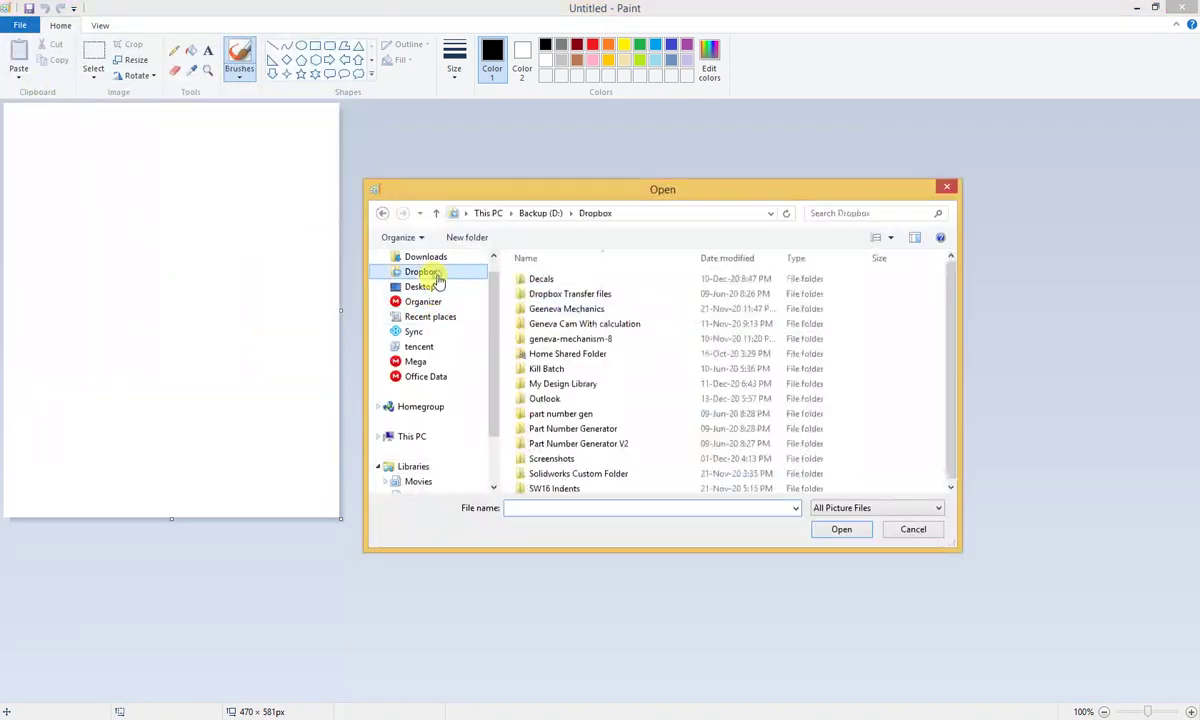
{"action": "double_click", "coordinate": [530, 277]}
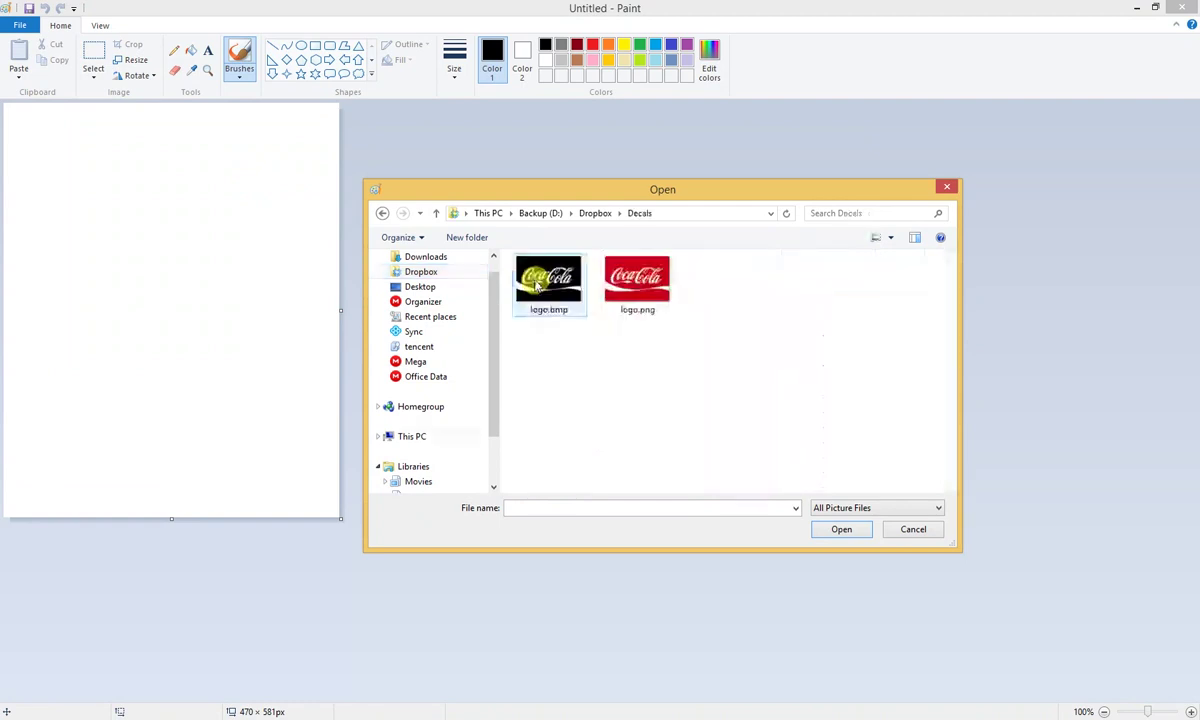
{"action": "left_click", "coordinate": [622, 303]}
{"action": "left_click", "coordinate": [840, 529]}
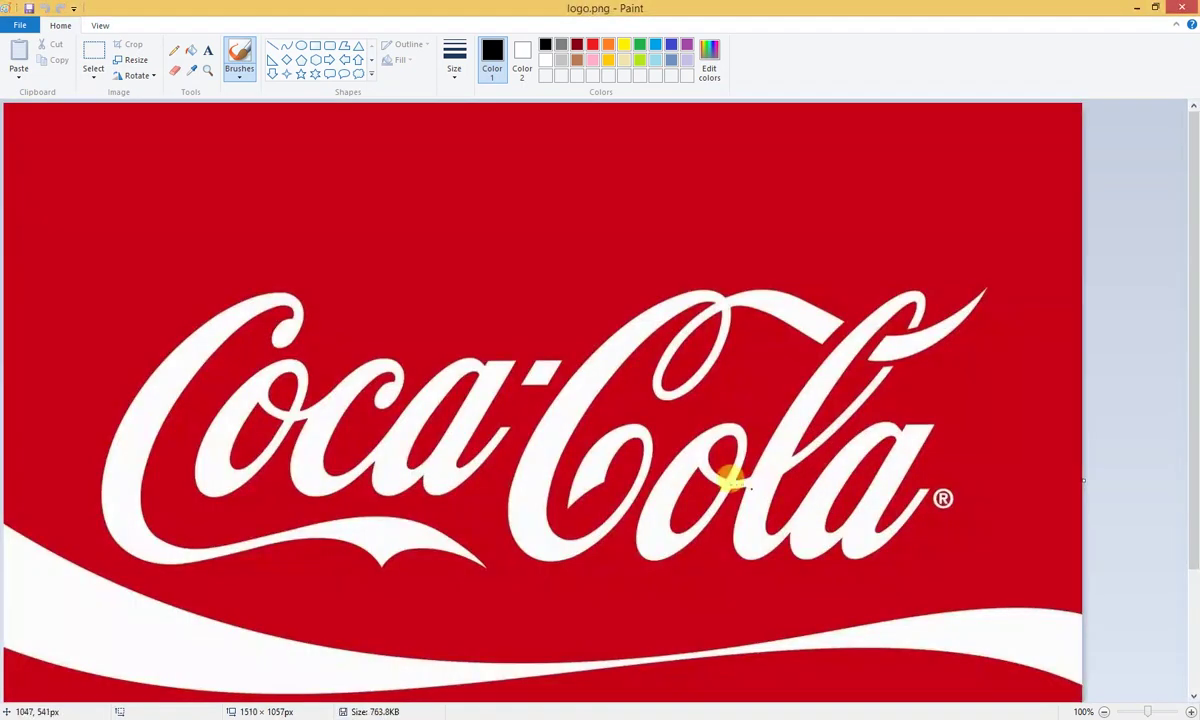
- Save it over logo.bmp as a Monochrome Bitmap, accepting all warnings, then close Paint
{"action": "left_click", "coordinate": [5, 26]}
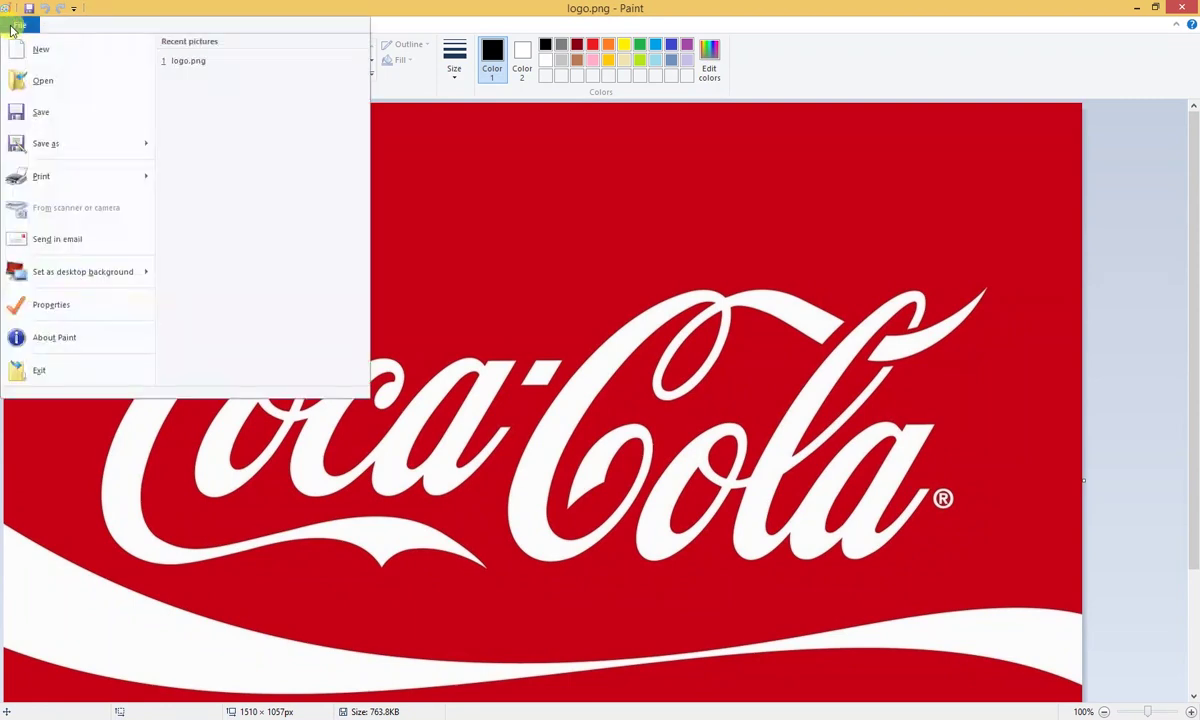
{"action": "left_click", "coordinate": [43, 141]}
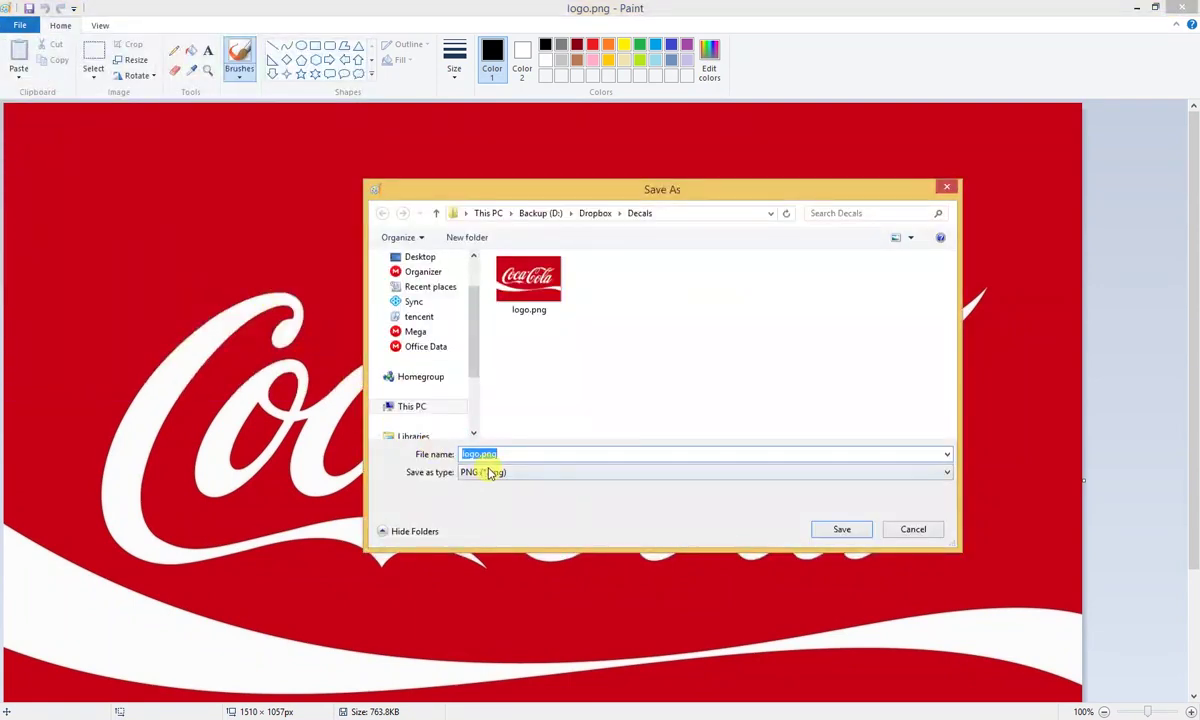
{"action": "left_click", "coordinate": [490, 474]}
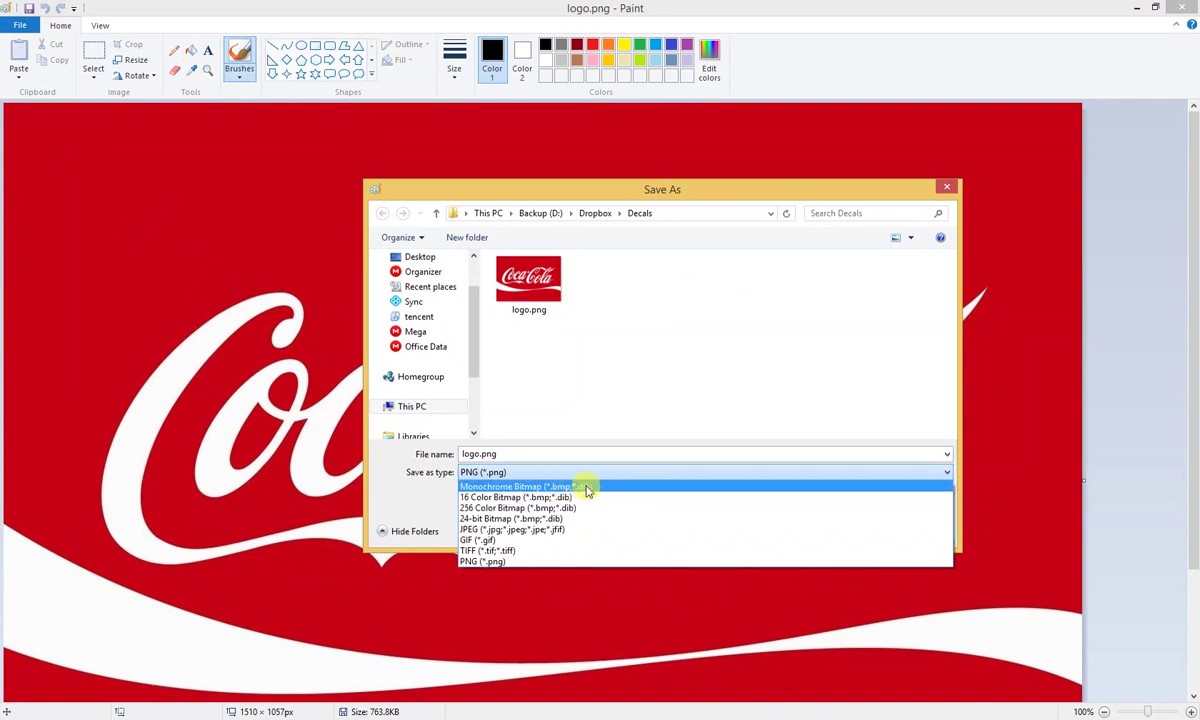
{"action": "left_click", "coordinate": [588, 487]}
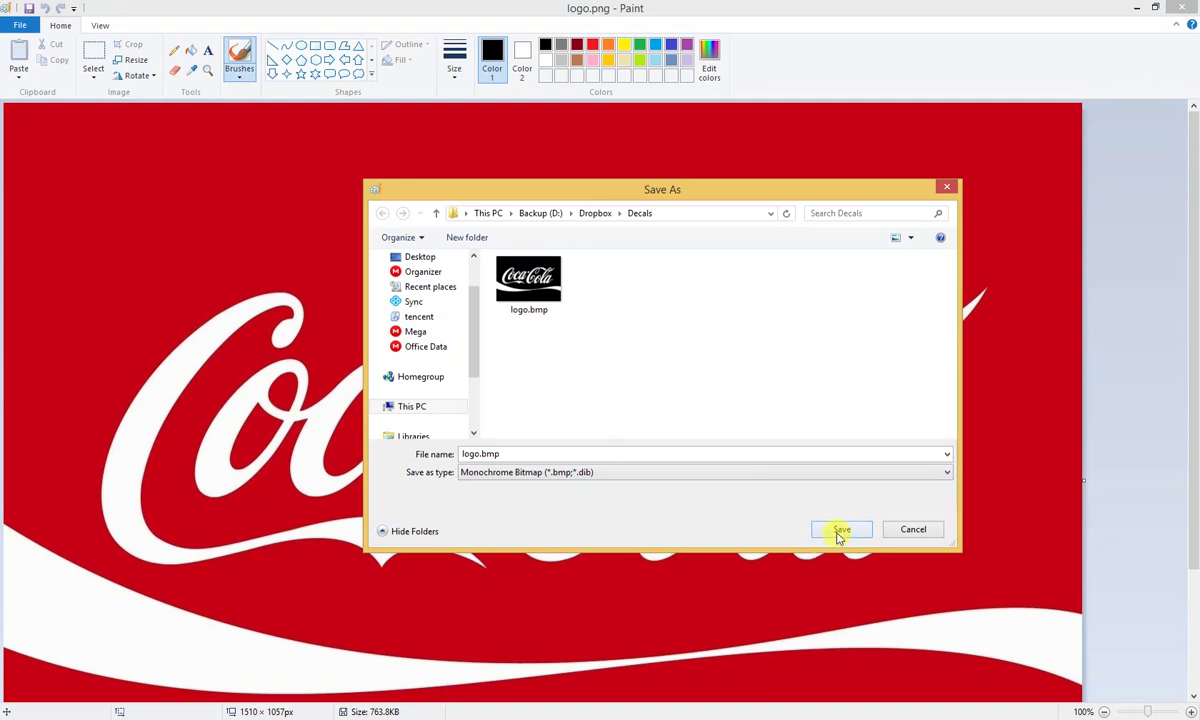
{"action": "left_click", "coordinate": [838, 533]}
{"action": "left_click", "coordinate": [640, 370]}
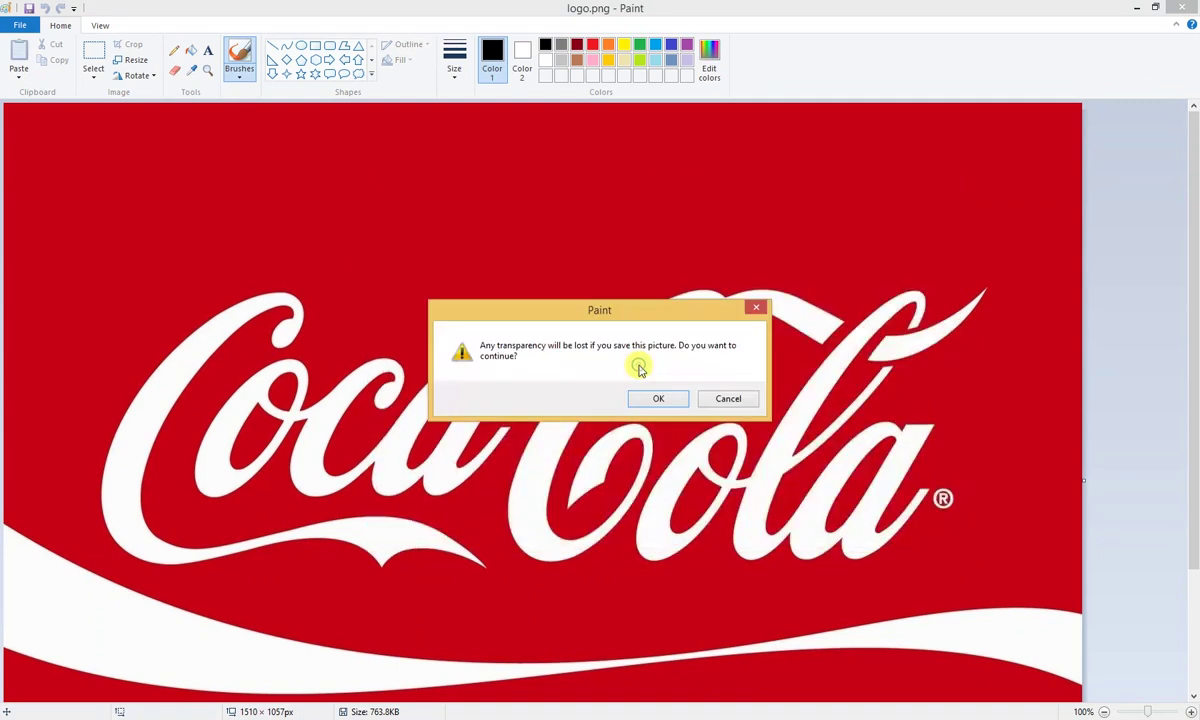
{"action": "left_click", "coordinate": [656, 400]}
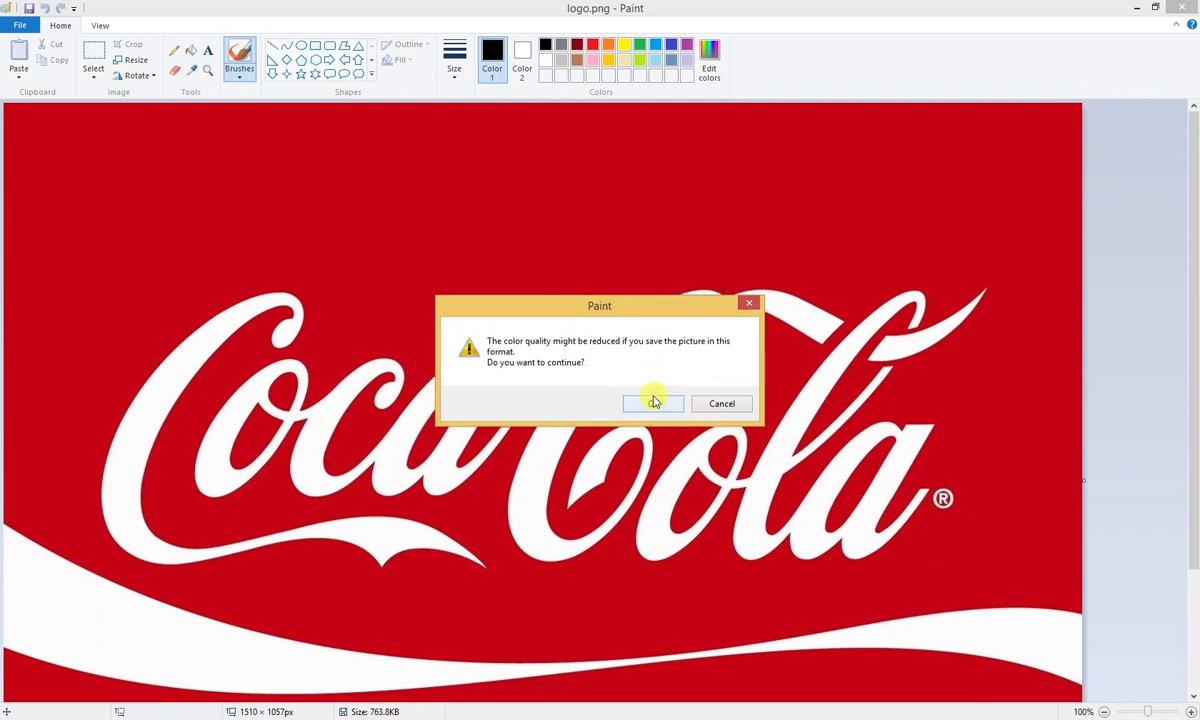
{"action": "left_click", "coordinate": [654, 401]}
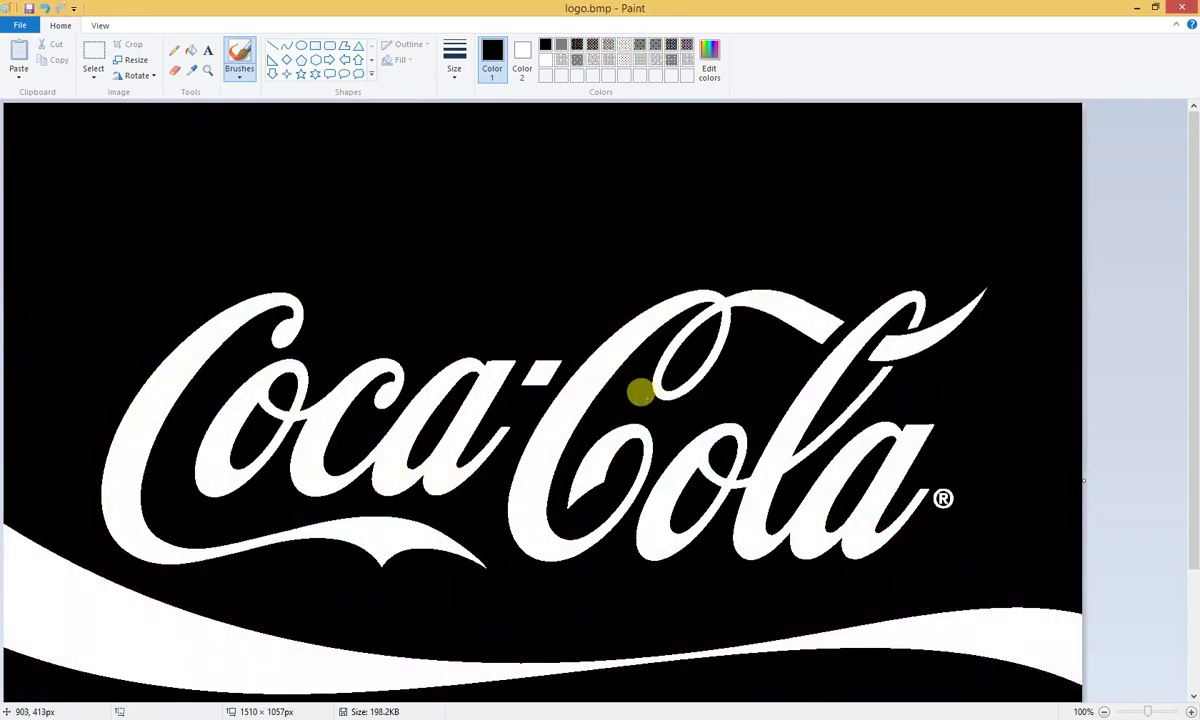
{"action": "left_click", "coordinate": [1180, 12]}
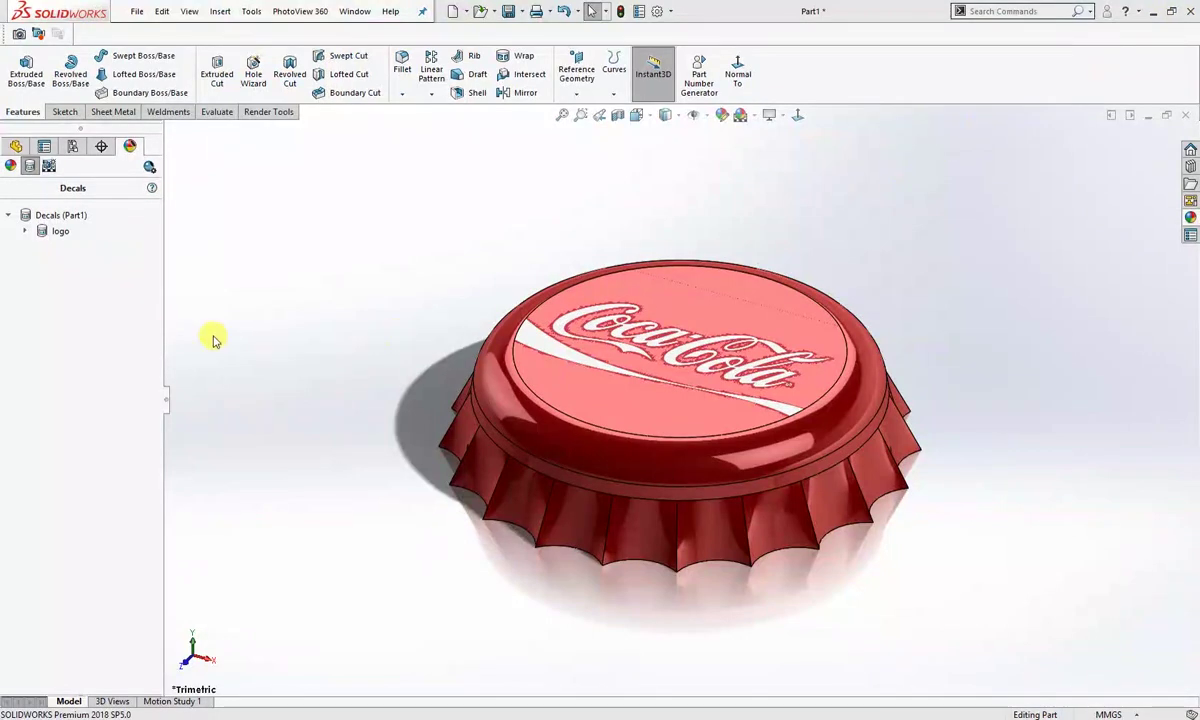
- Edit the logo decal, switch its mask to Image mask file, and browse for the mask
{"action": "right_click", "coordinate": [56, 233]}
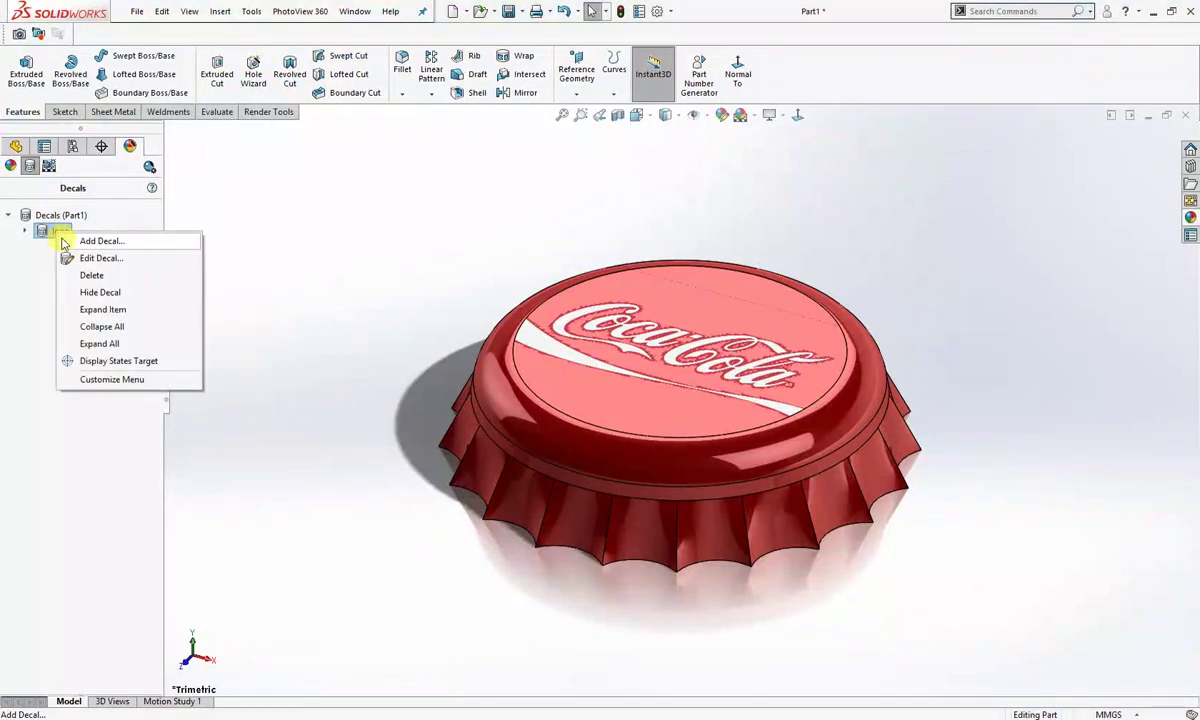
{"action": "left_click", "coordinate": [80, 258]}
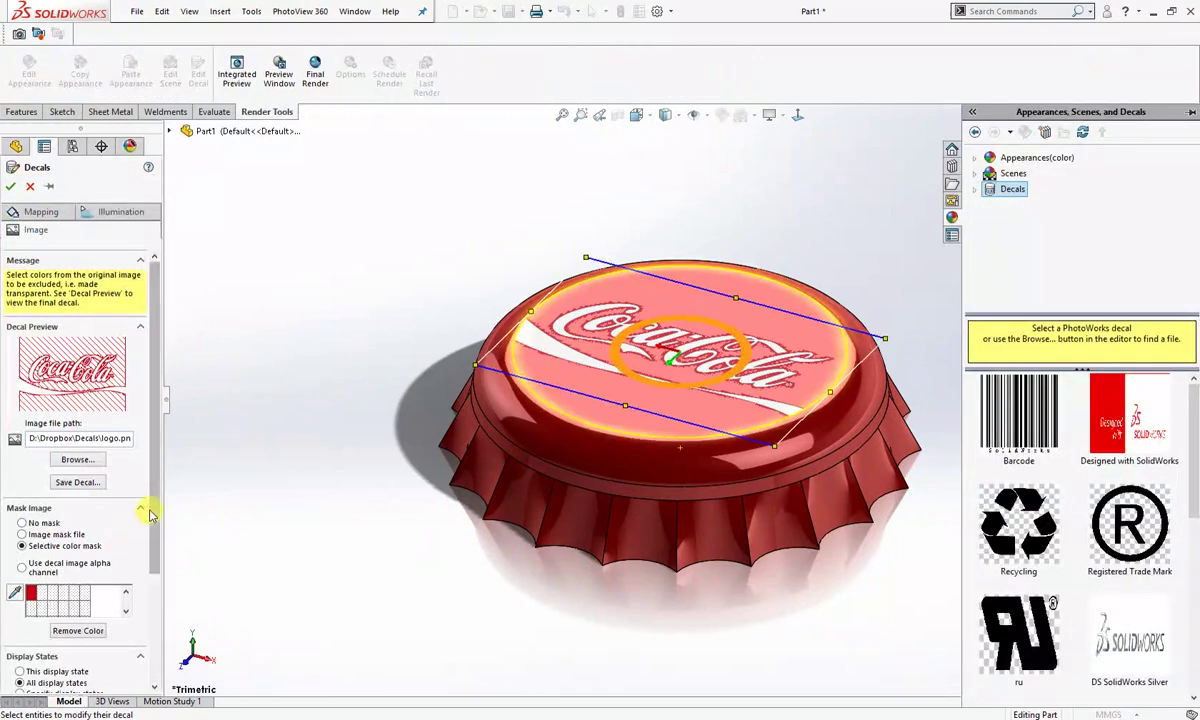
{"action": "left_click_drag", "start_coordinate": [153, 525], "coordinate": [157, 600]}
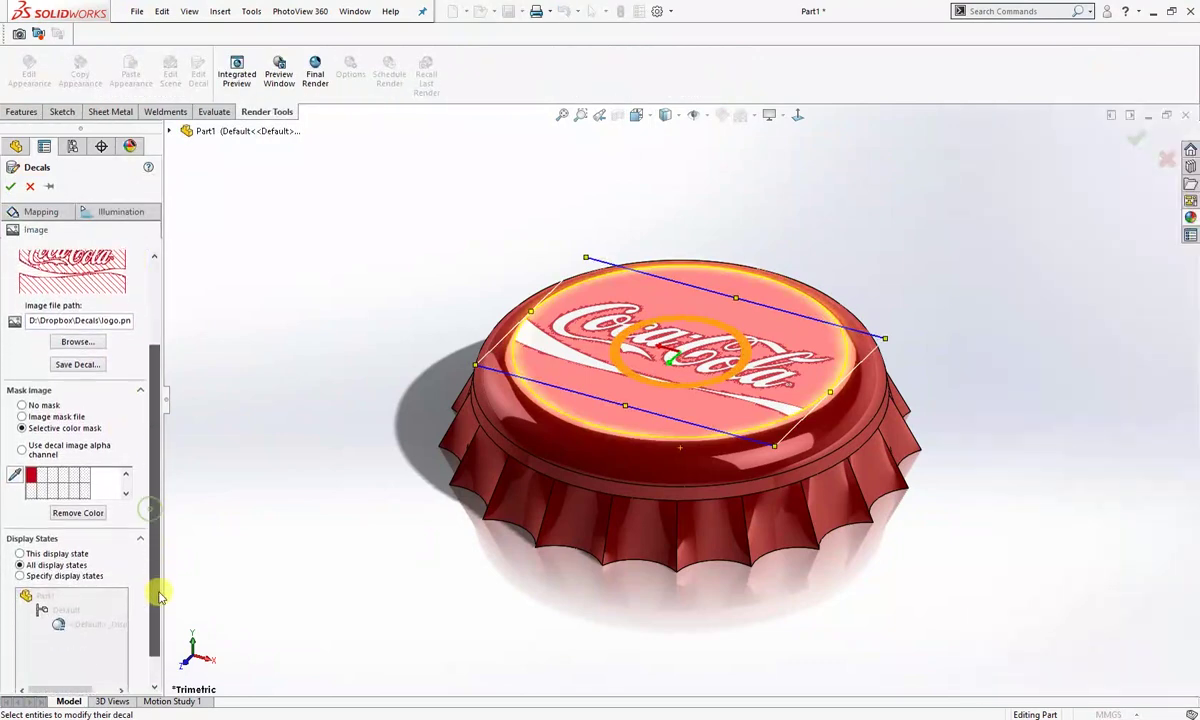
{"action": "left_click", "coordinate": [50, 417]}
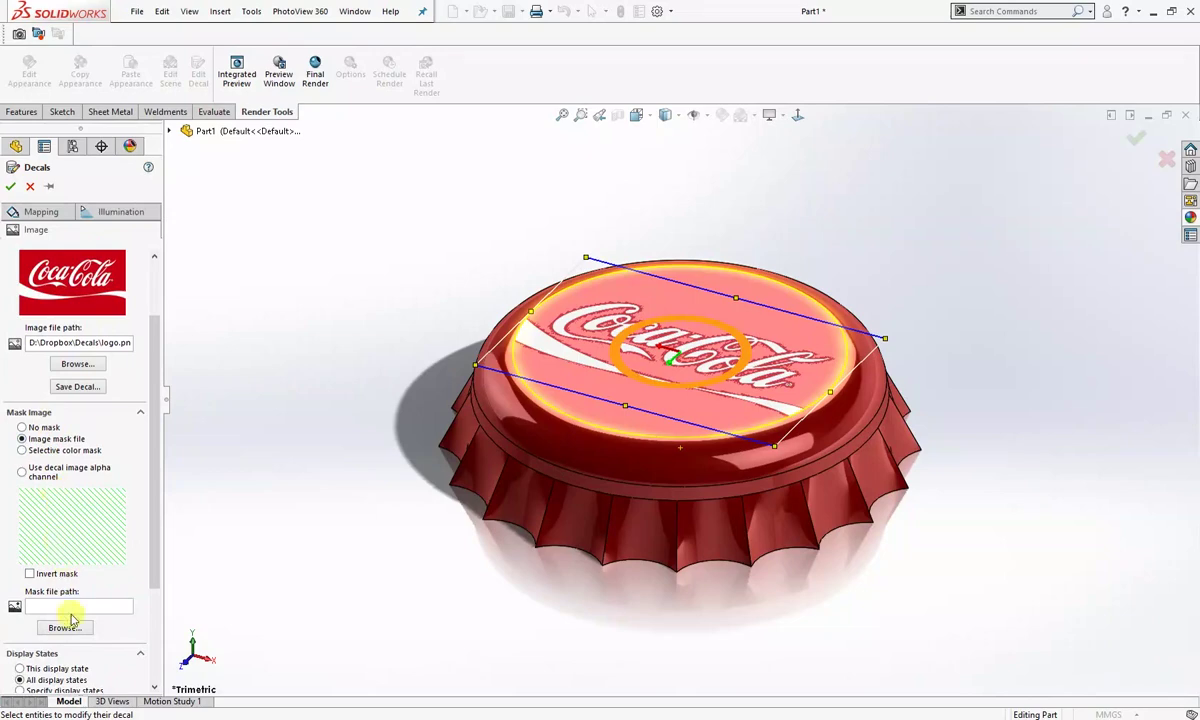
{"action": "left_click", "coordinate": [76, 627]}
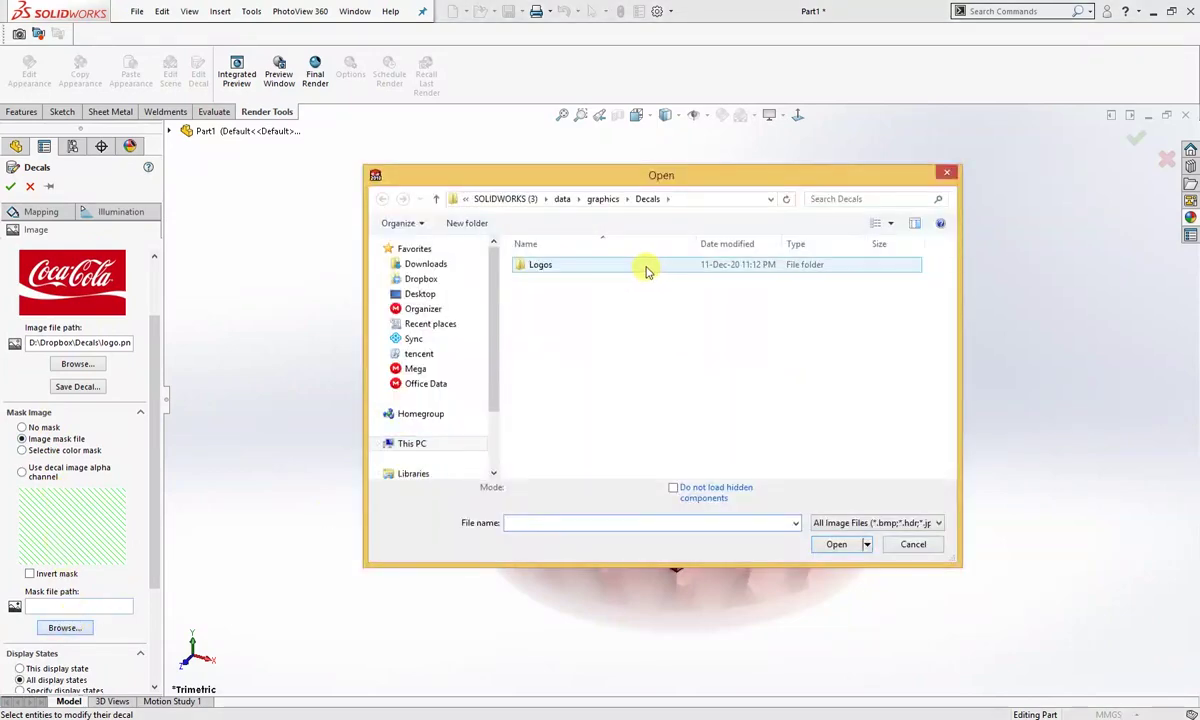
- Load logo.bmp from Dropbox > Decals as the decal's mask image
{"action": "left_click", "coordinate": [420, 279]}
{"action": "double_click", "coordinate": [536, 264]}
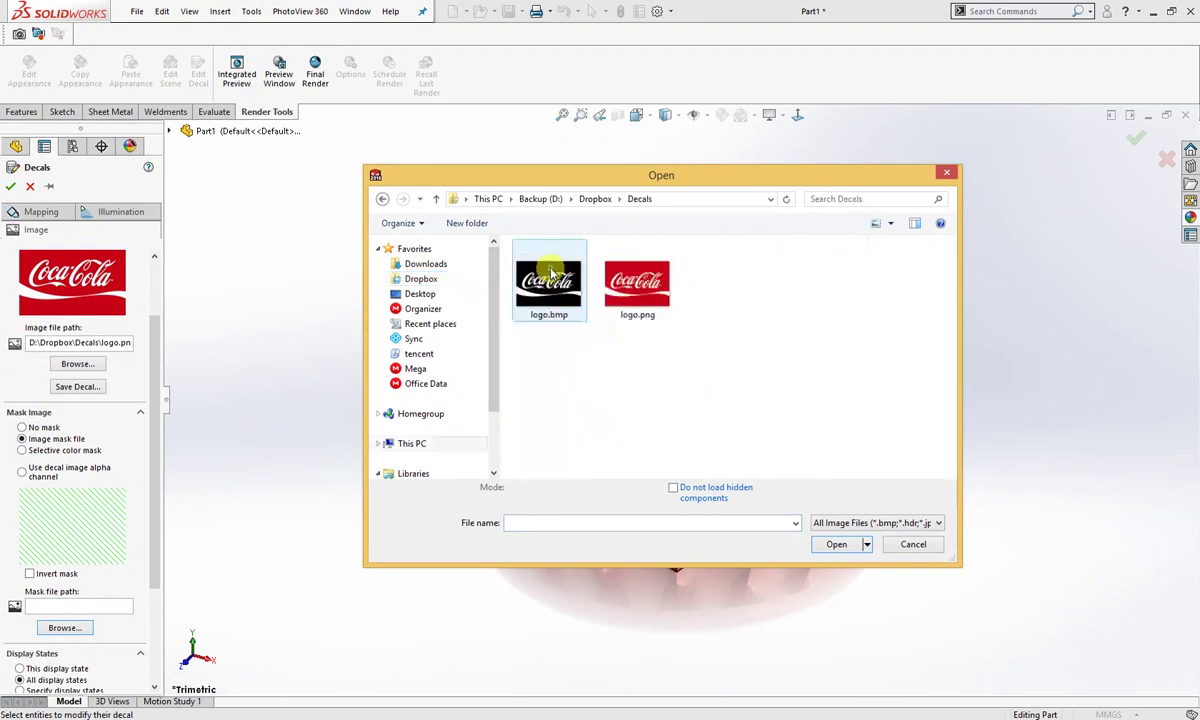
{"action": "left_click", "coordinate": [566, 282]}
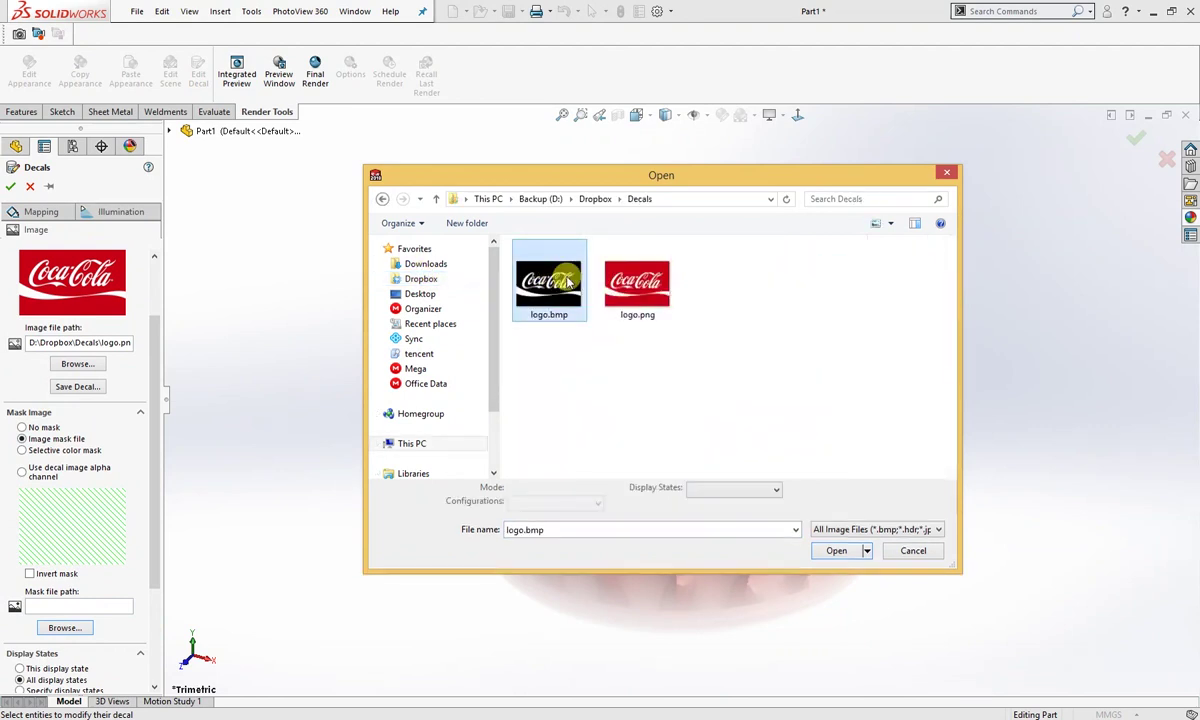
{"action": "left_click", "coordinate": [830, 551]}
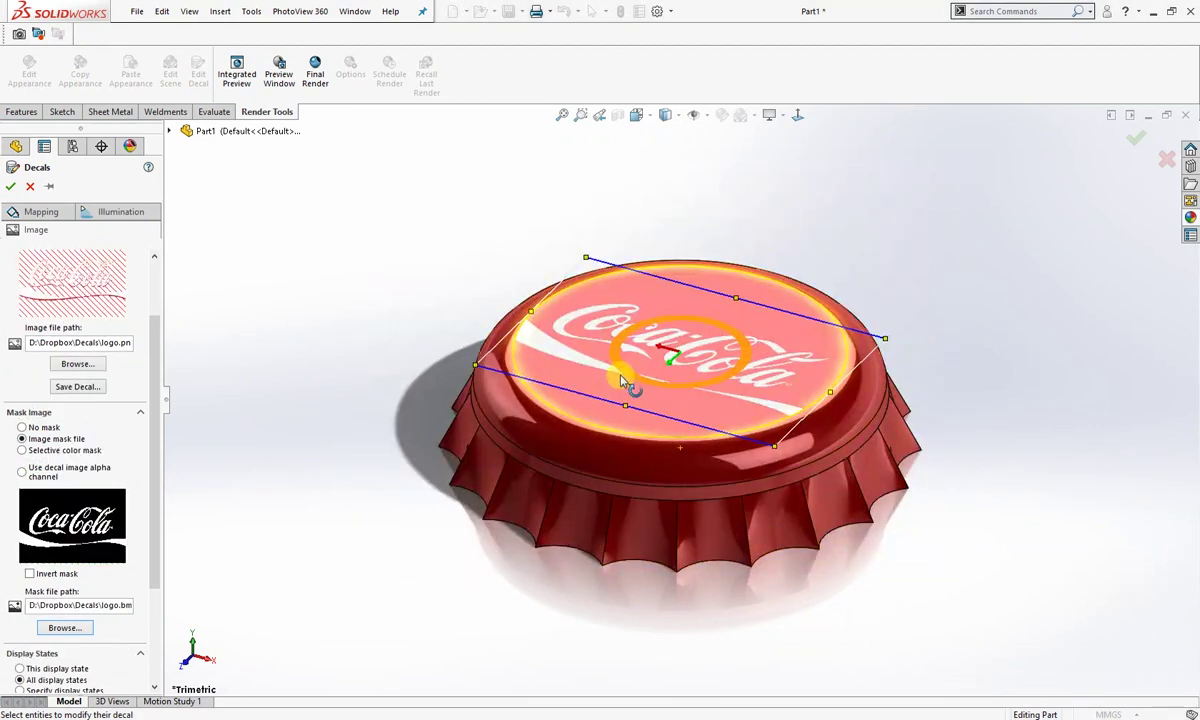
- Rotate, slightly enlarge and centre the masked Coca-Cola script on the cap's top face
{"action": "left_click_drag", "start_coordinate": [616, 348], "coordinate": [584, 396]}
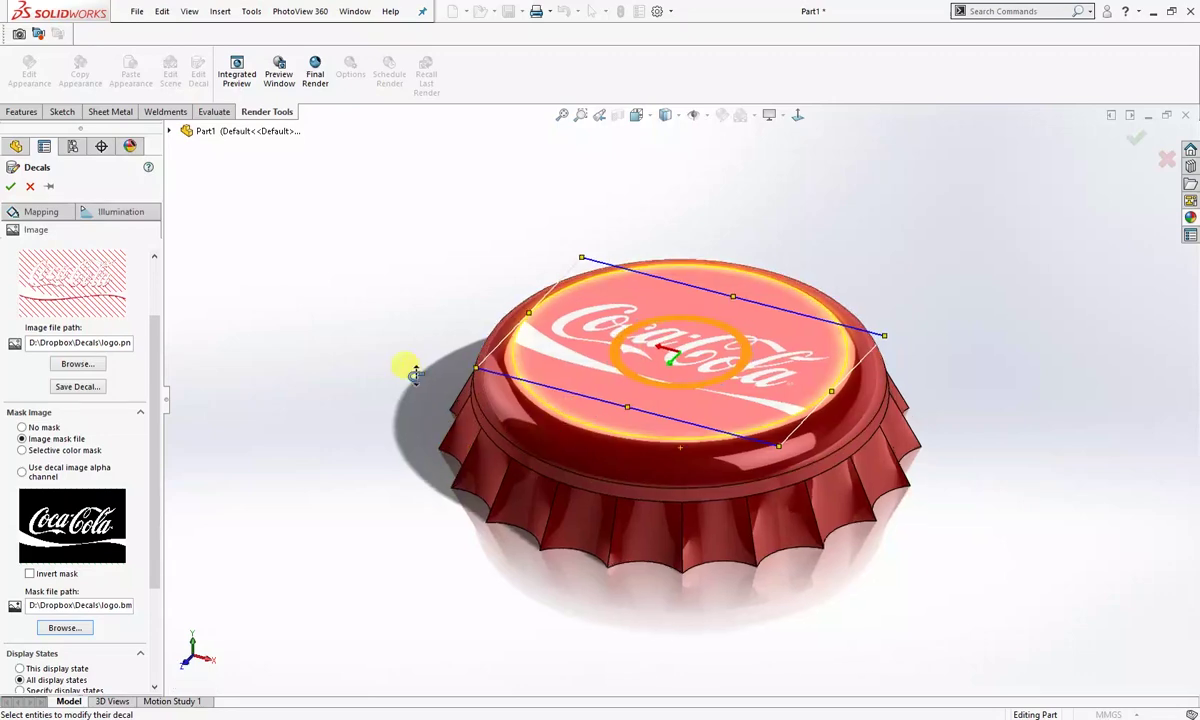
{"action": "mouse_move", "coordinate": [415, 373]}
{"action": "middle_mouse_down"}
{"action": "mouse_move", "coordinate": [394, 482]}
{"action": "mouse_move", "coordinate": [399, 501]}
{"action": "mouse_move", "coordinate": [429, 514]}
{"action": "middle_mouse_up"}
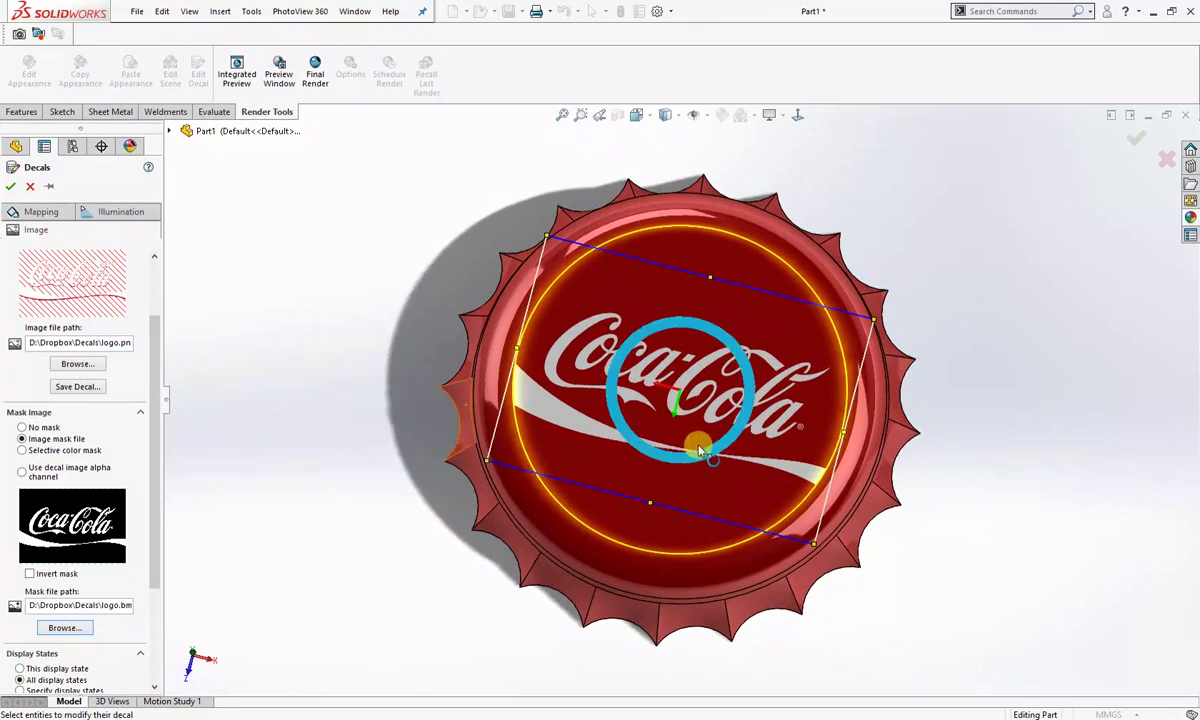
{"action": "scroll", "coordinate": [803, 450], "scroll_direction": "down", "scroll_amount": 1}
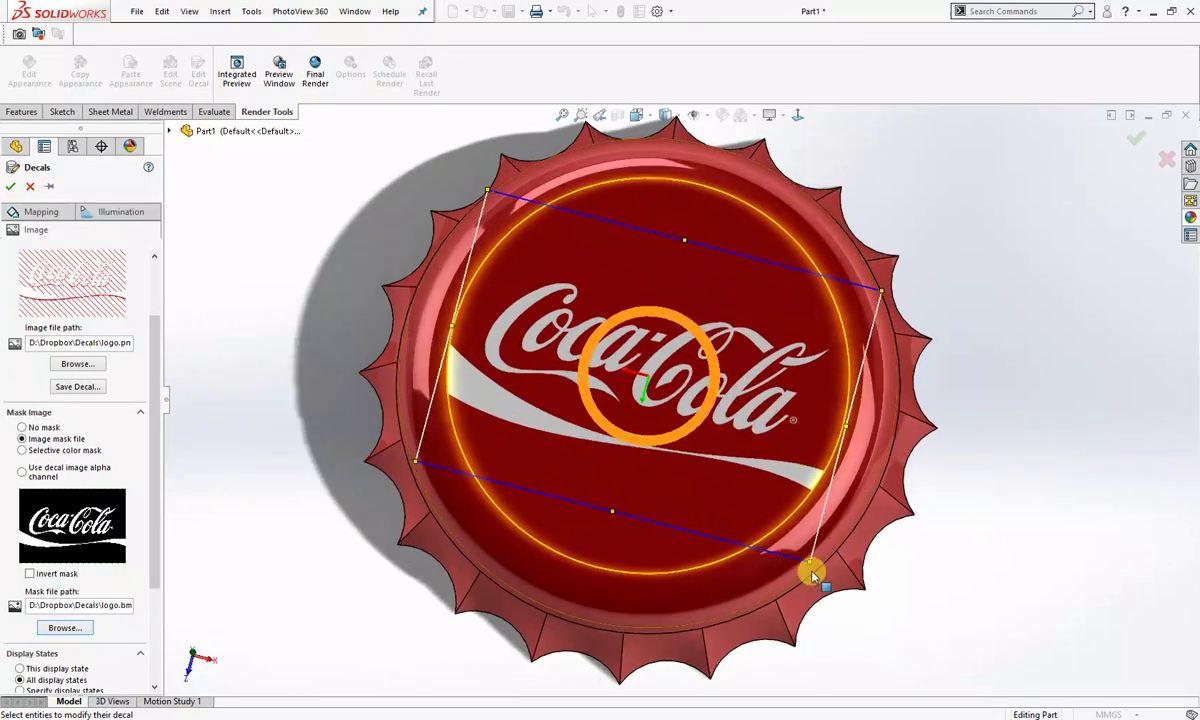
{"action": "left_click_drag", "start_coordinate": [810, 560], "coordinate": [820, 572]}
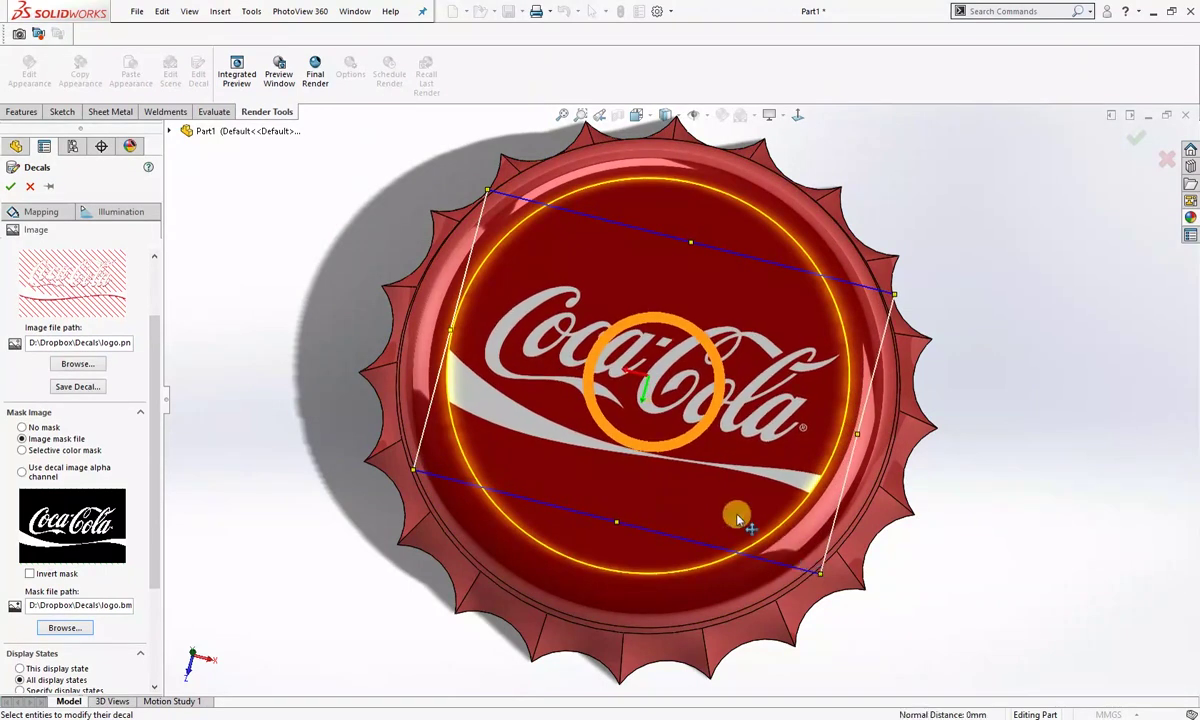
{"action": "left_click_drag", "start_coordinate": [740, 484], "coordinate": [725, 472]}
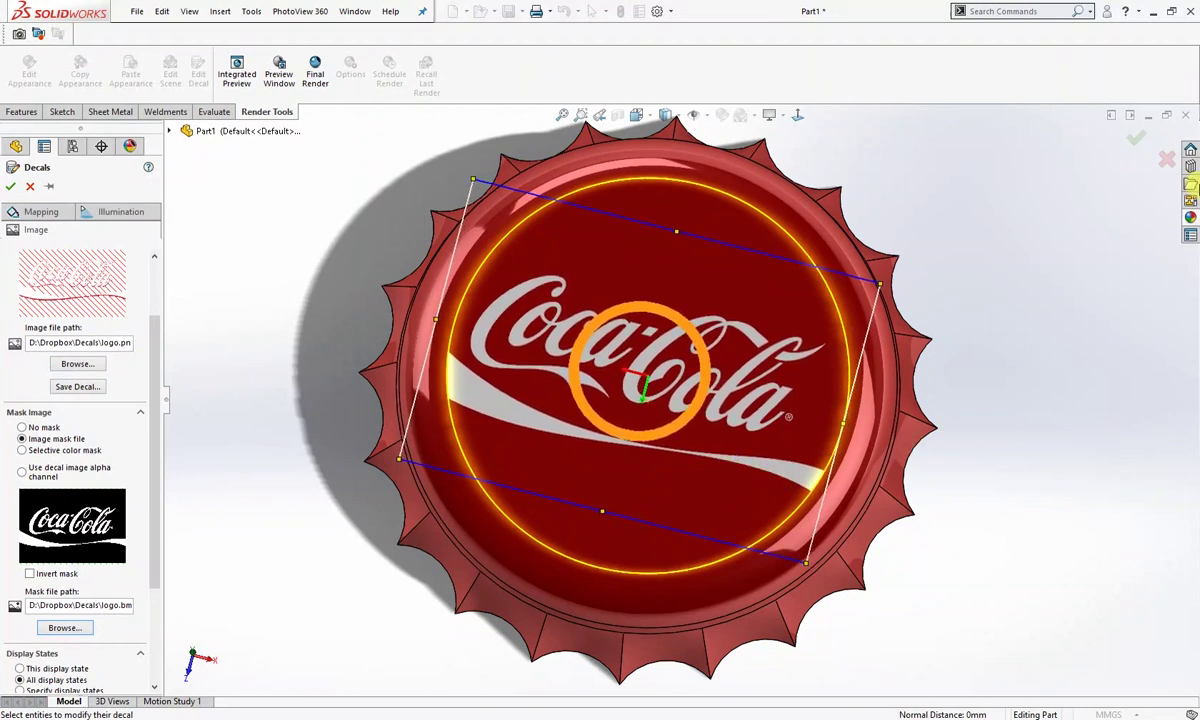
- Accept the masked decal and turn the cap to a slightly orbited isometric view
{"action": "left_click", "coordinate": [1140, 143]}
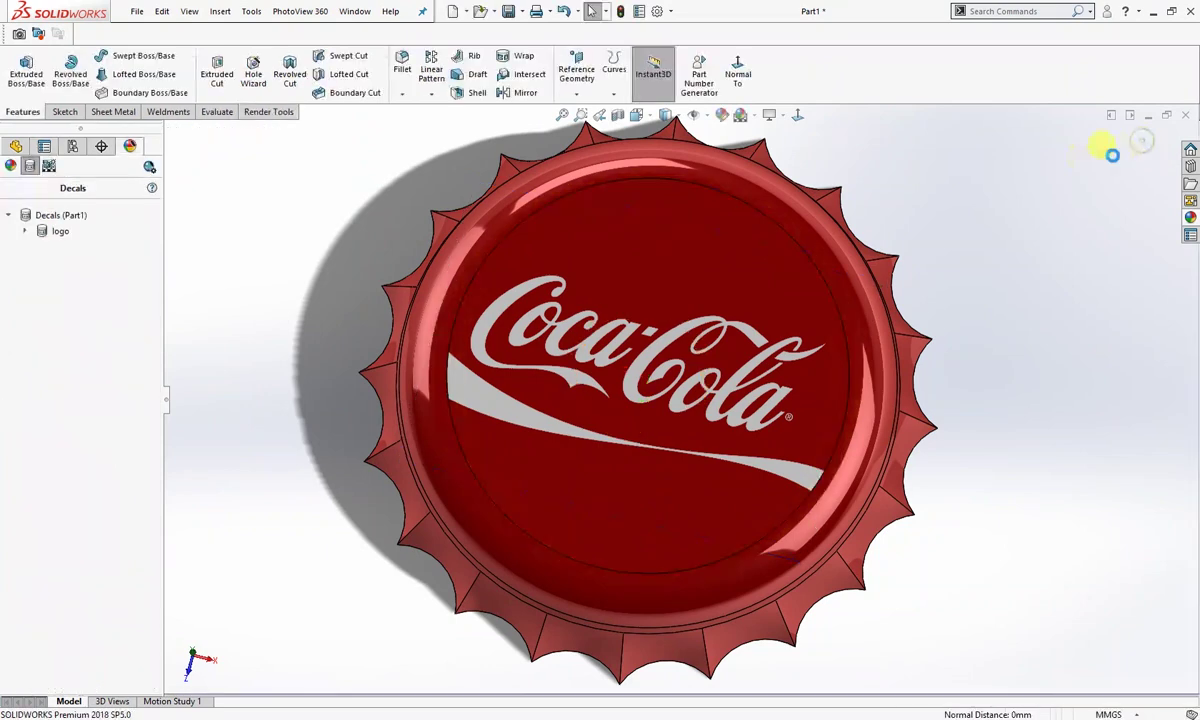
{"action": "right_click_drag", "start_coordinate": [951, 318], "coordinate": [1018, 238]}
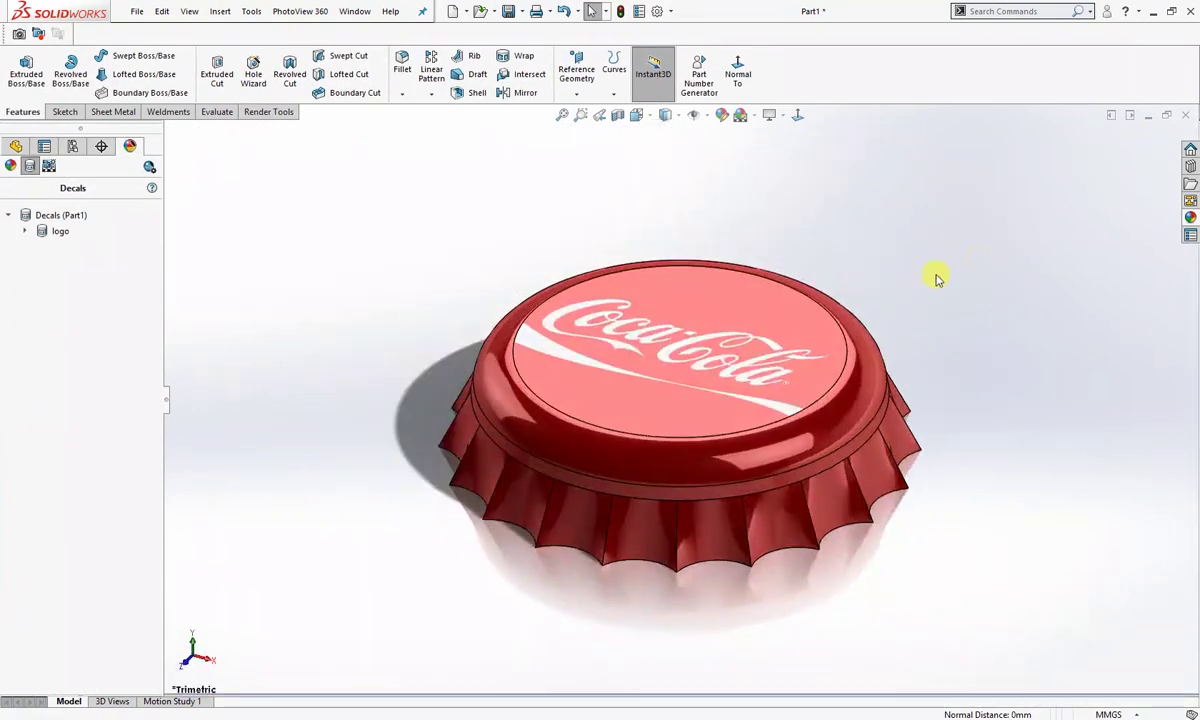
{"action": "middle_click_drag", "start_coordinate": [921, 281], "coordinate": [938, 354]}
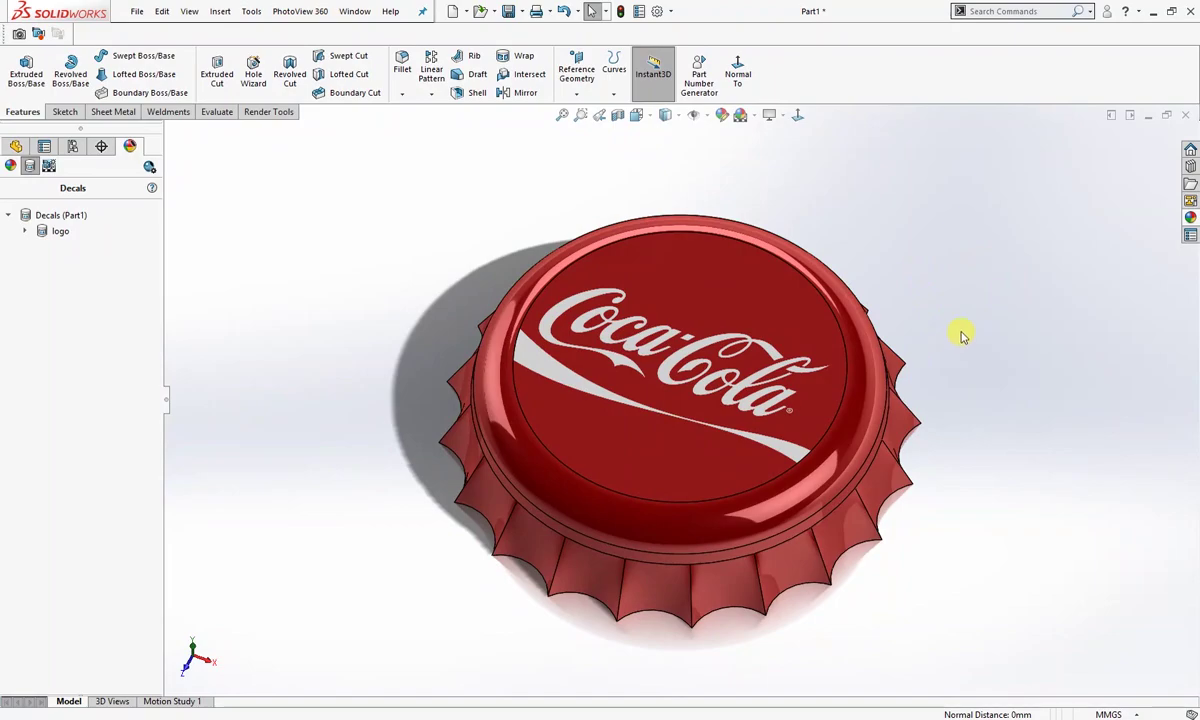